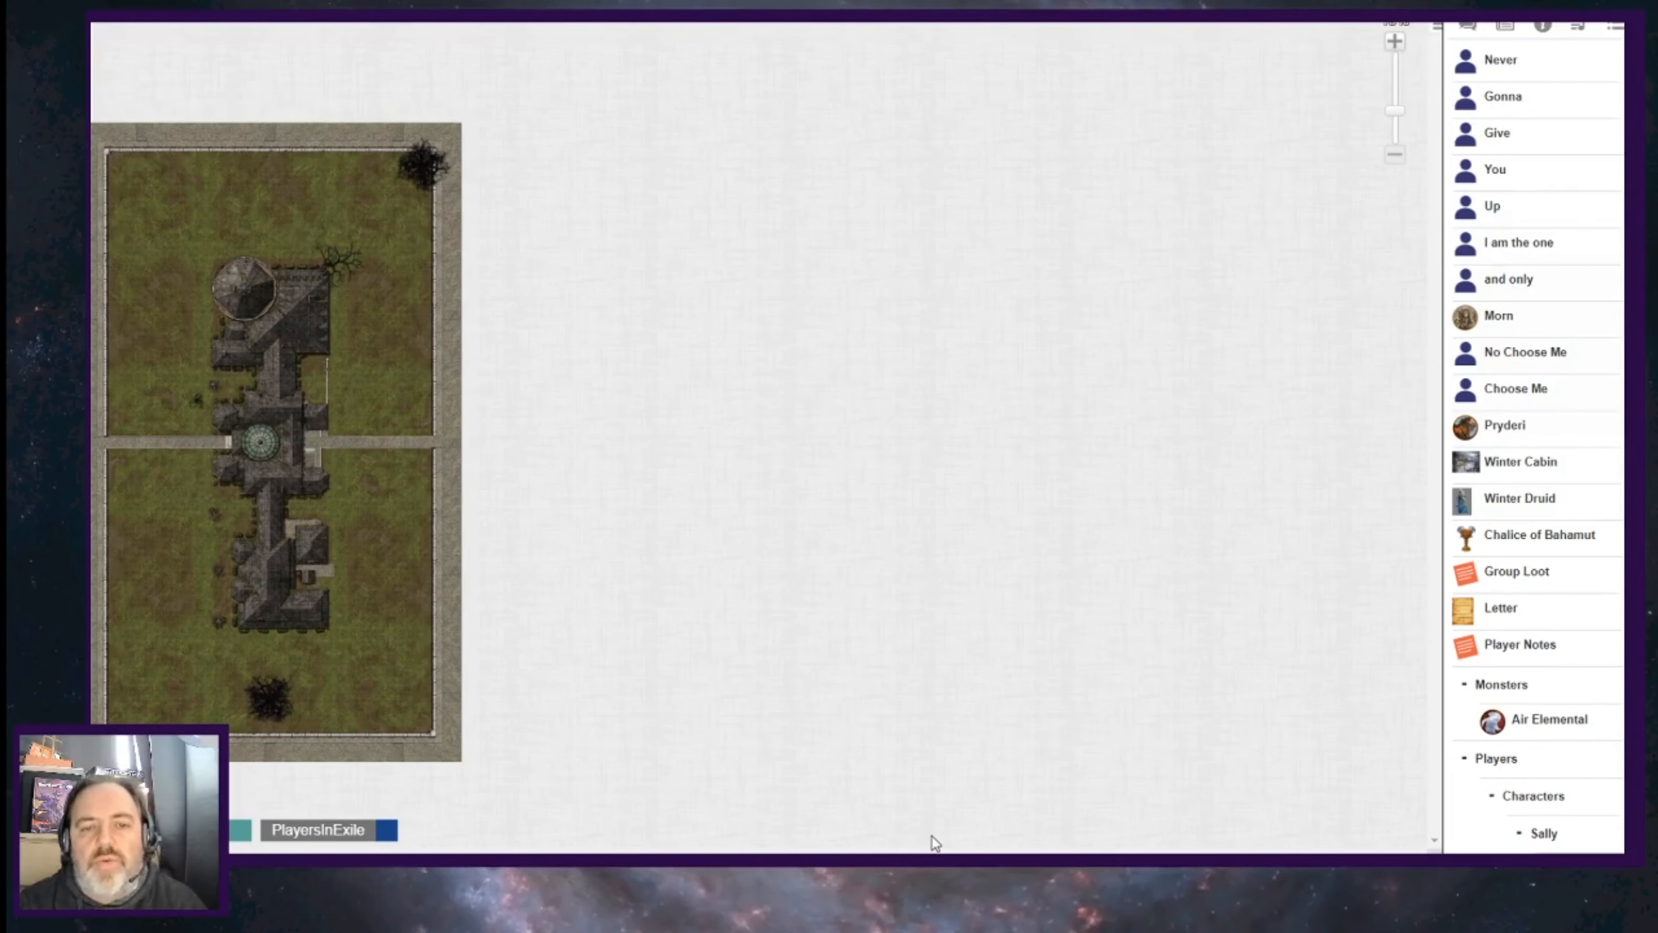
# Preview Morn's character sheet, close it, check the chat log and return to the journal list.
pyautogui.click(1523, 328)
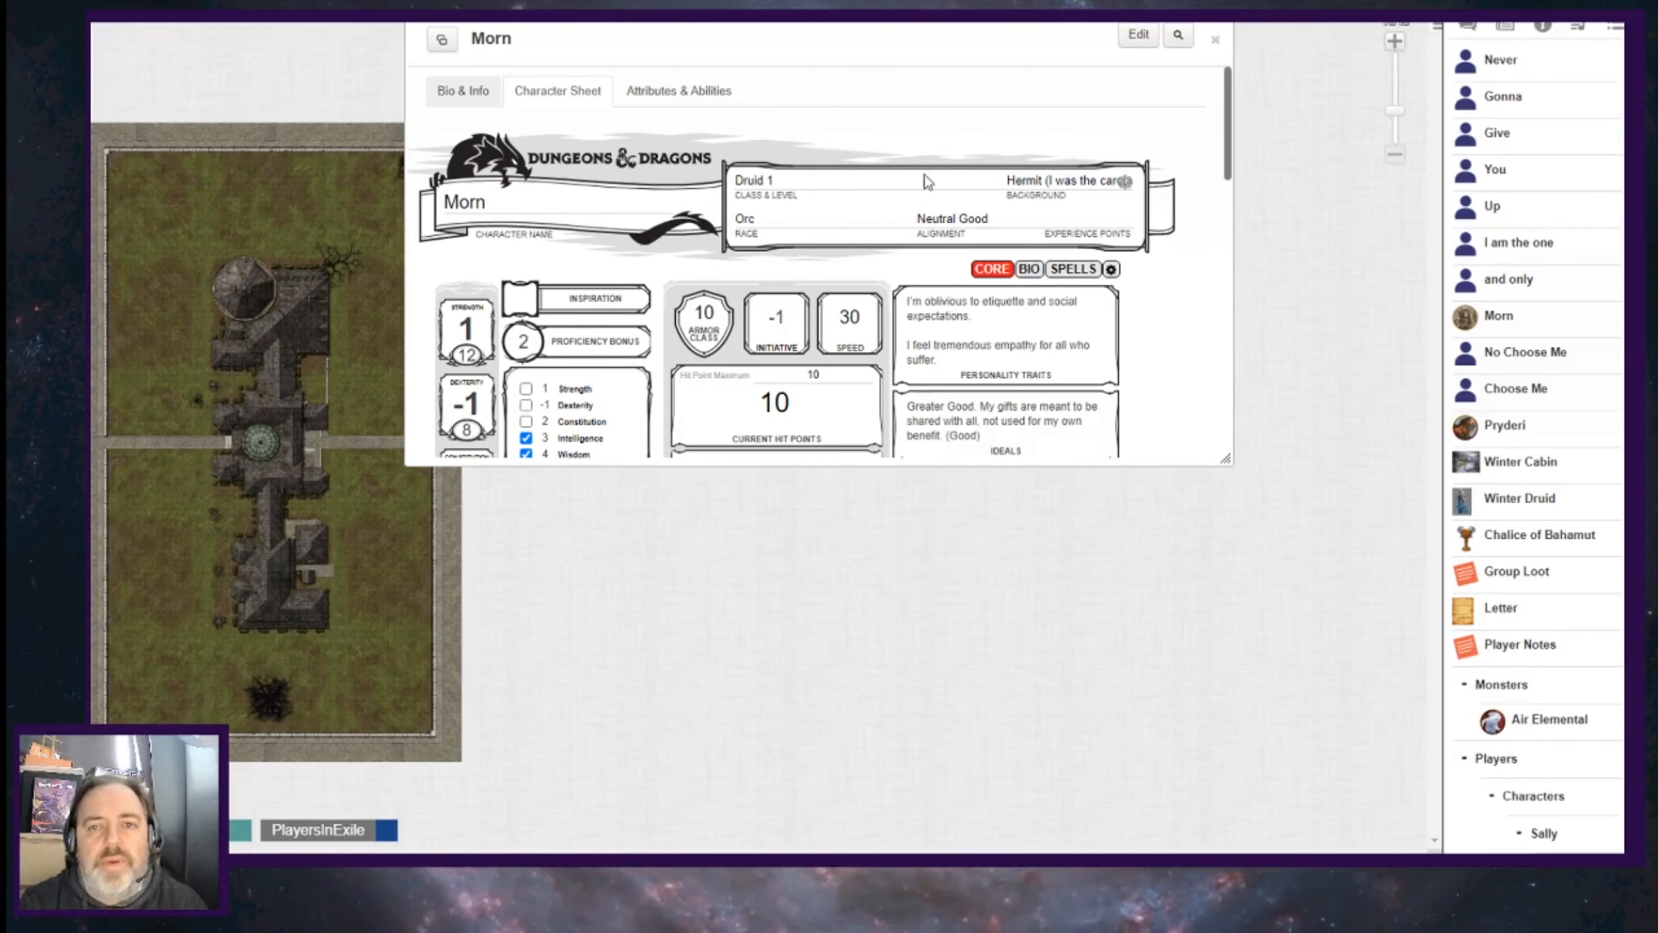
pyautogui.click(1216, 42)
pyautogui.click(1467, 27)
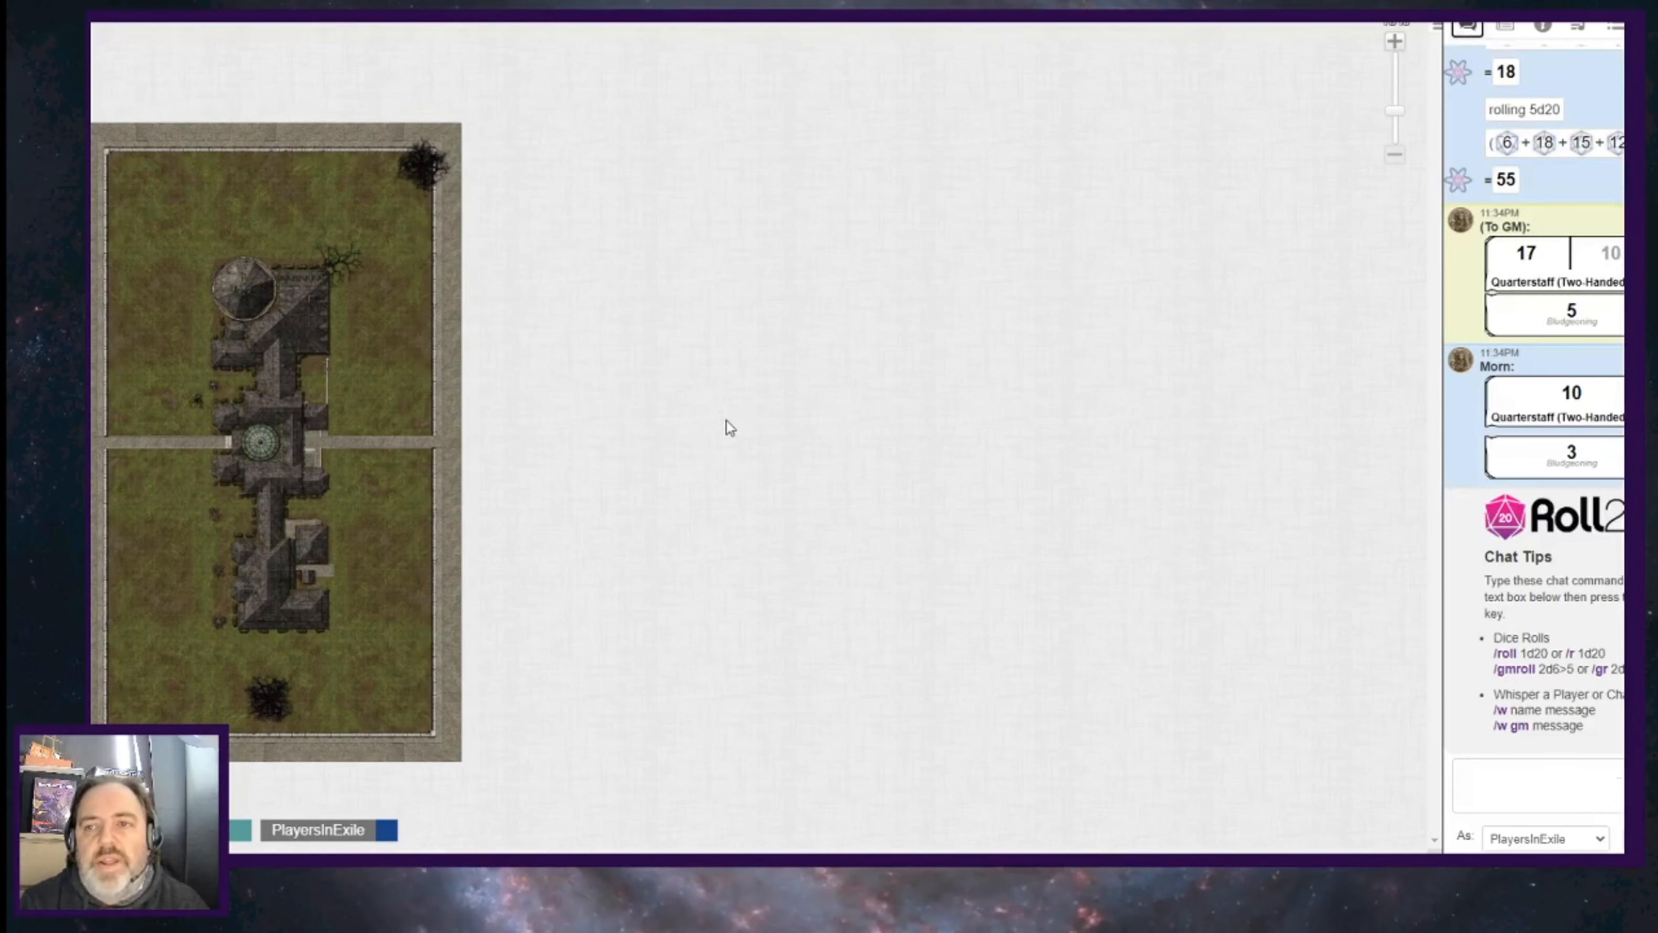
pyautogui.click(1515, 34)
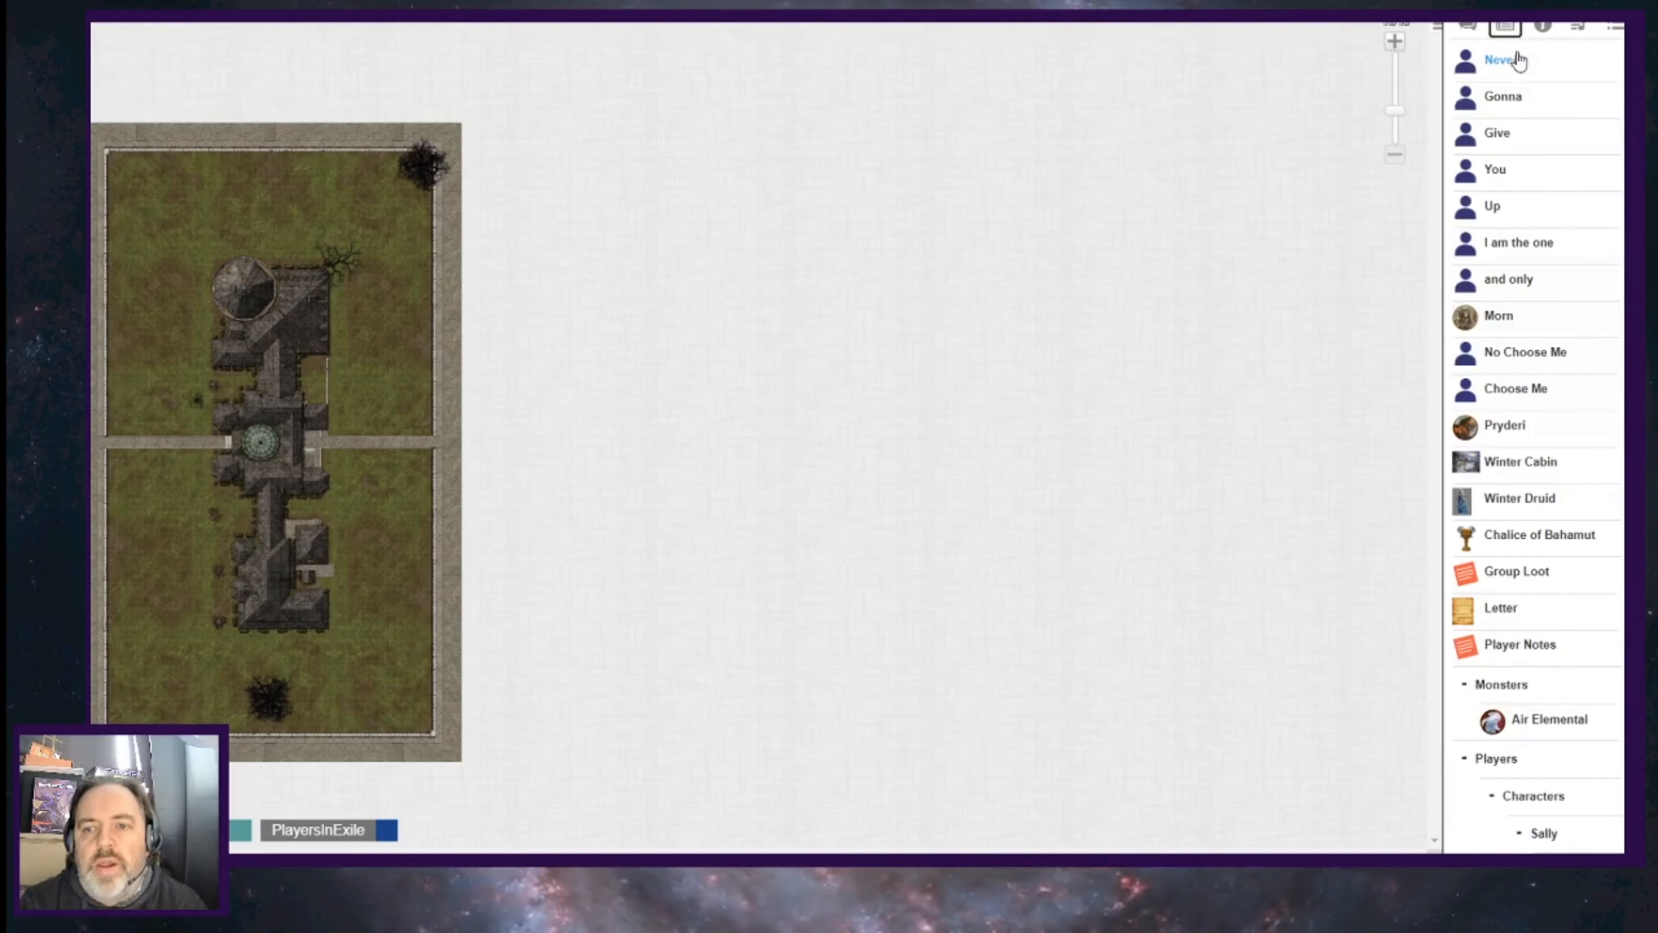
# Open Morn's character sheet from the journal and stretch its window down to nearly the full height of the tabletop.
pyautogui.click(1498, 320)
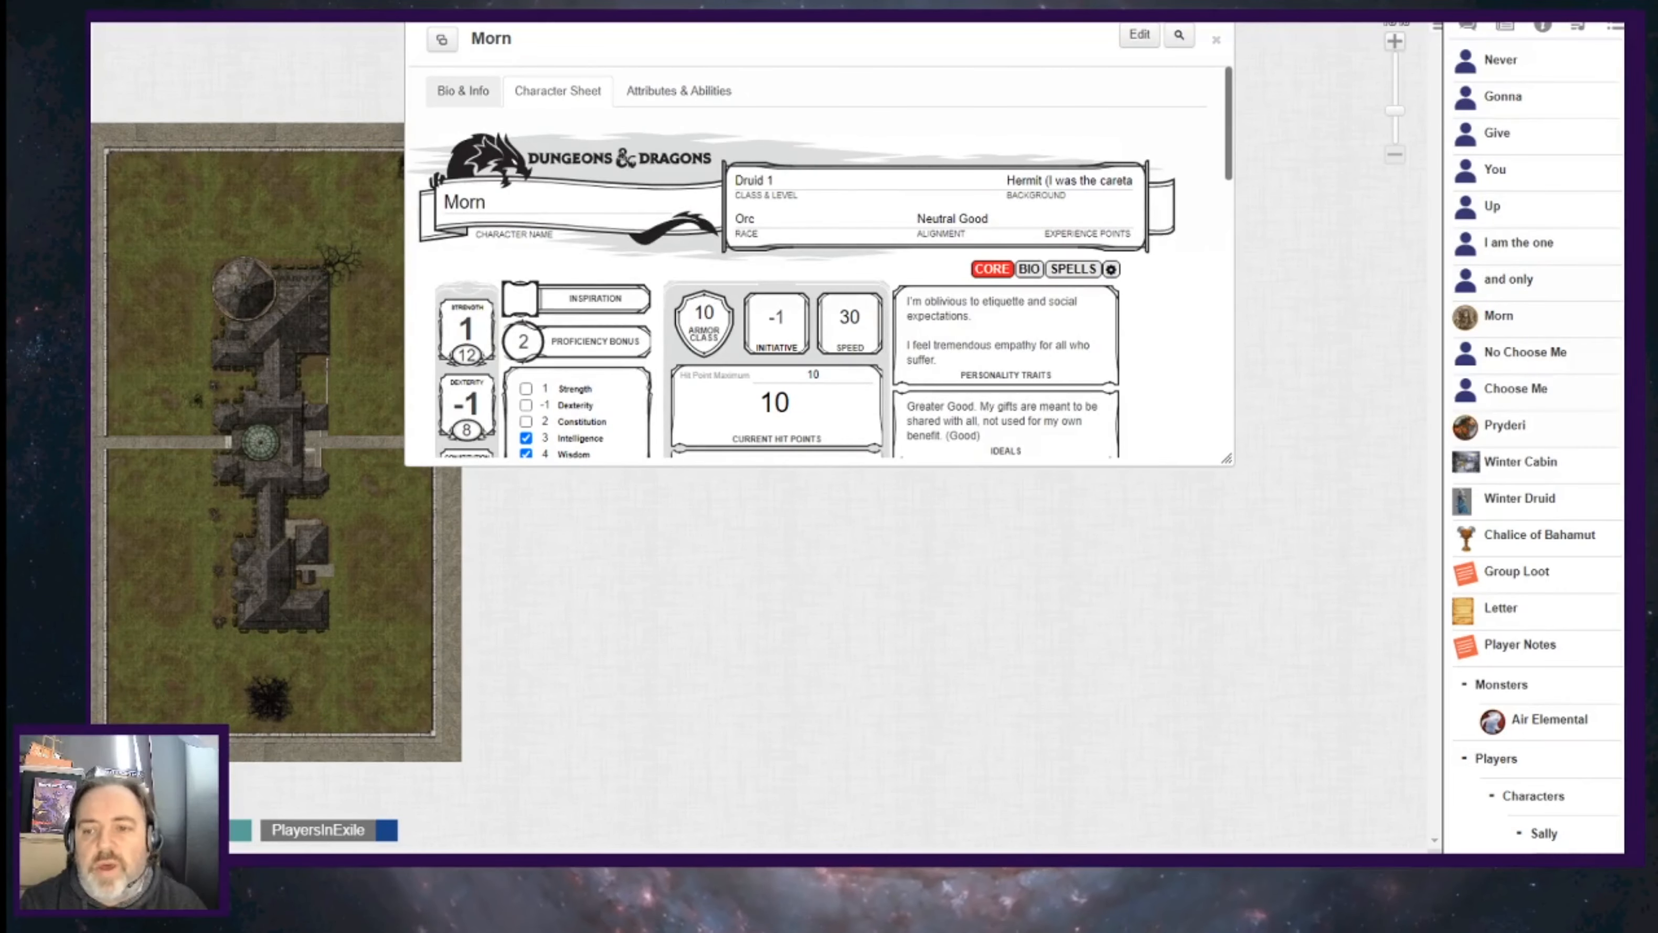
pyautogui.scroll(-10, 1580, 321)
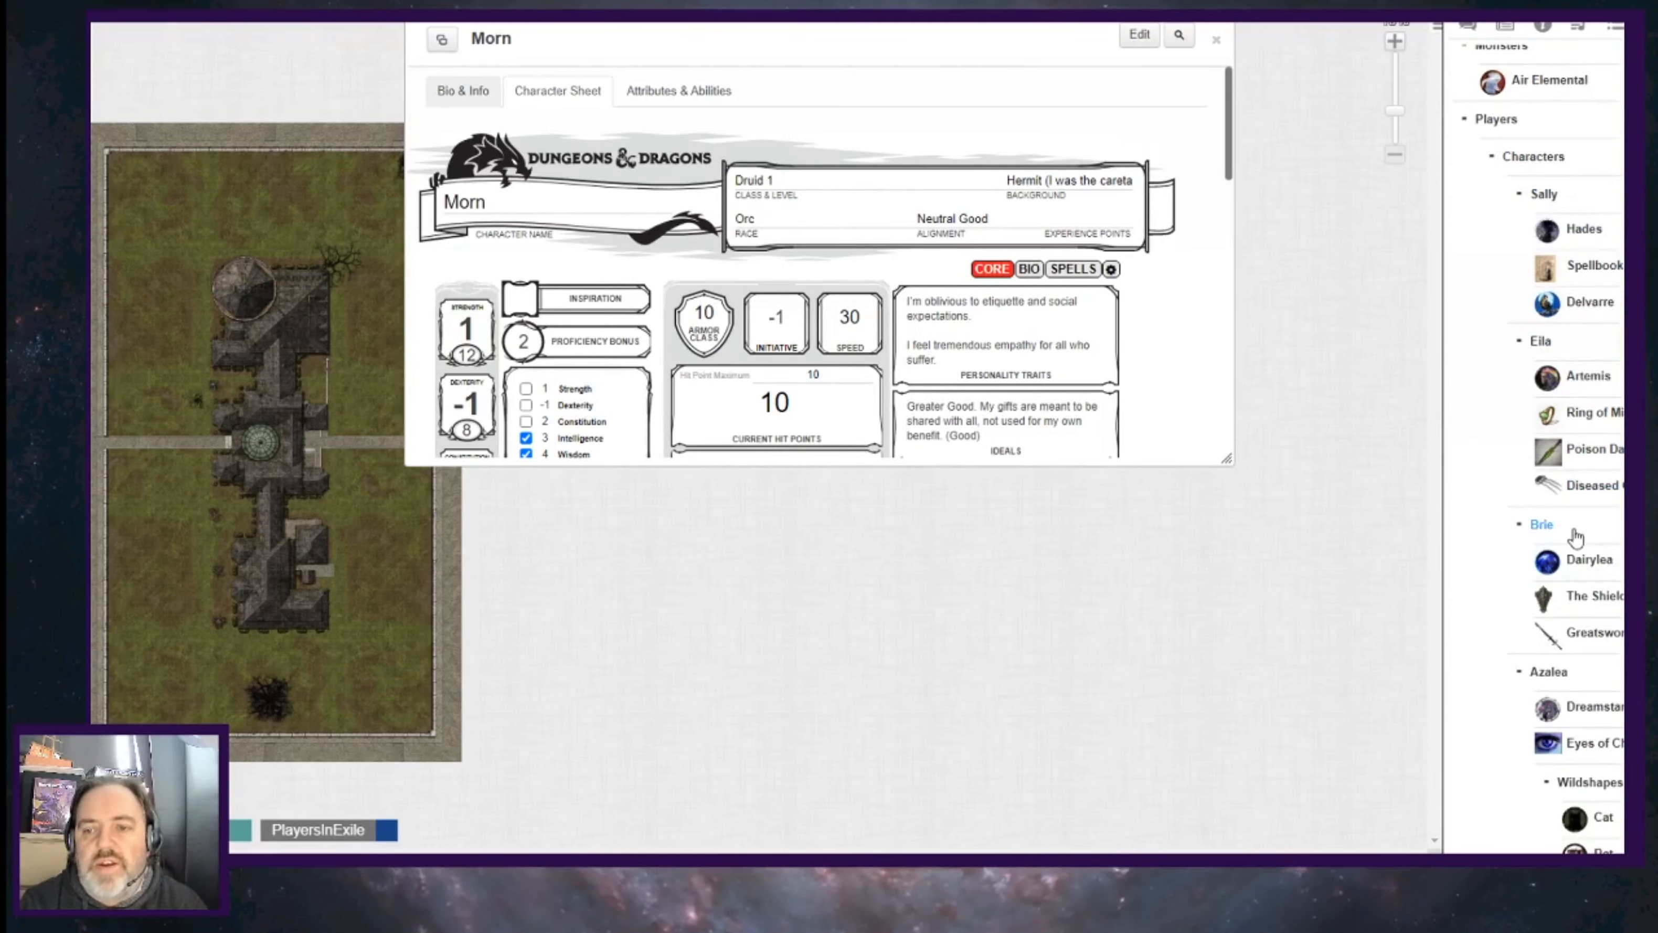
pyautogui.scroll(-3, 1575, 653)
pyautogui.scroll(-10, 1575, 648)
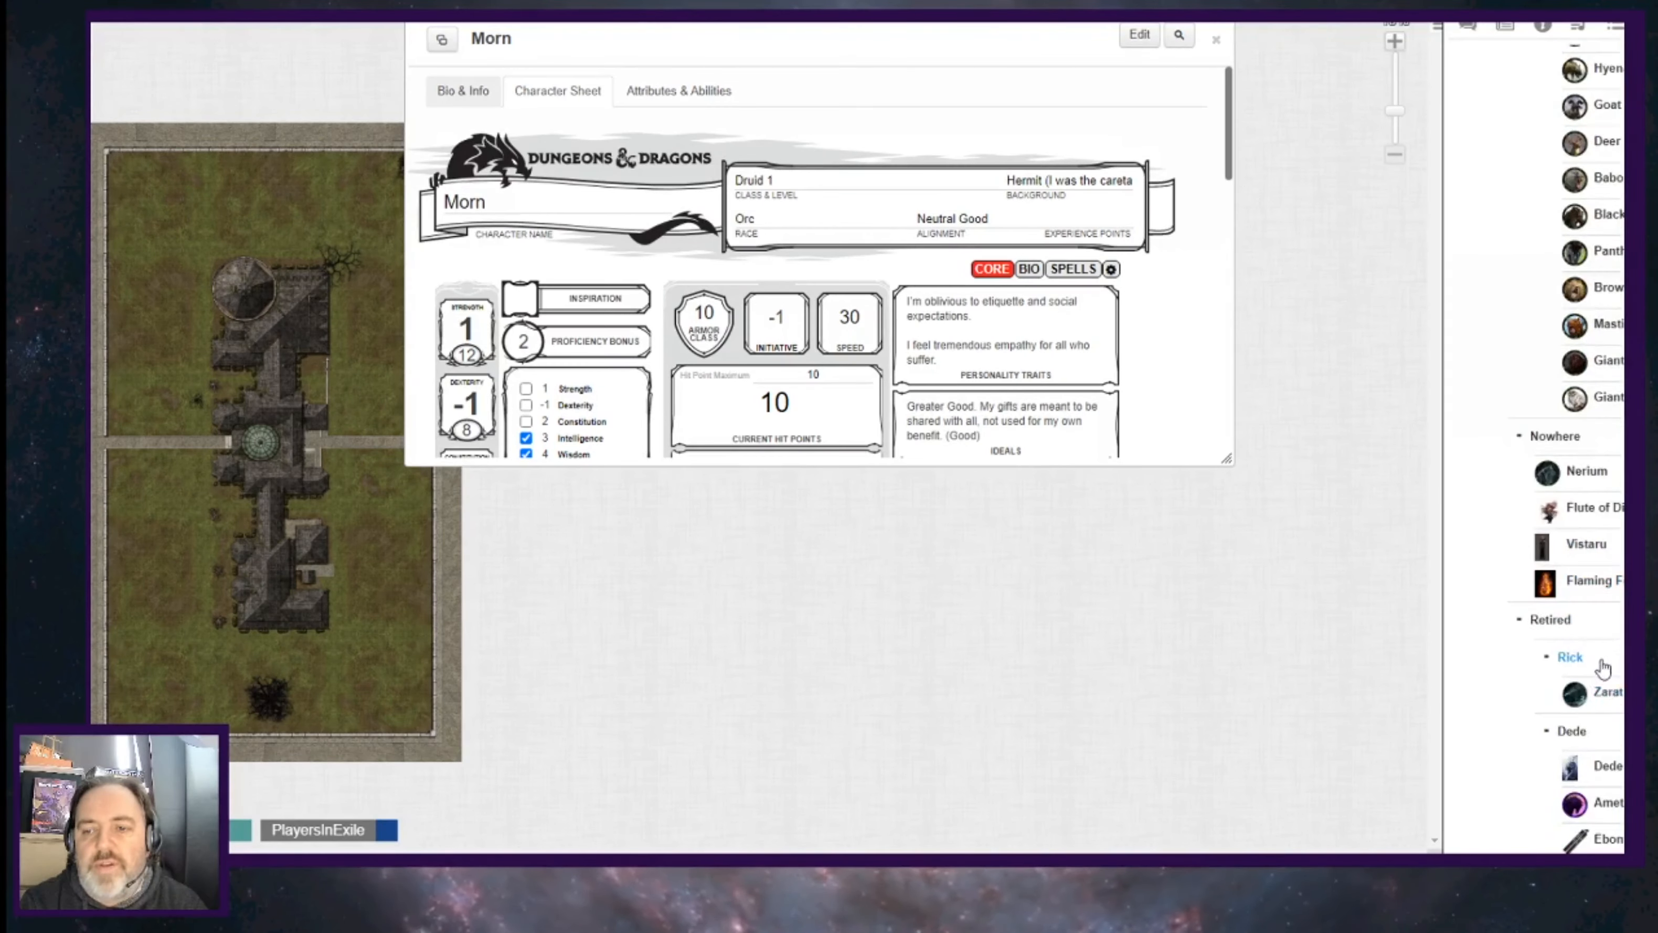
pyautogui.scroll(15, 1584, 542)
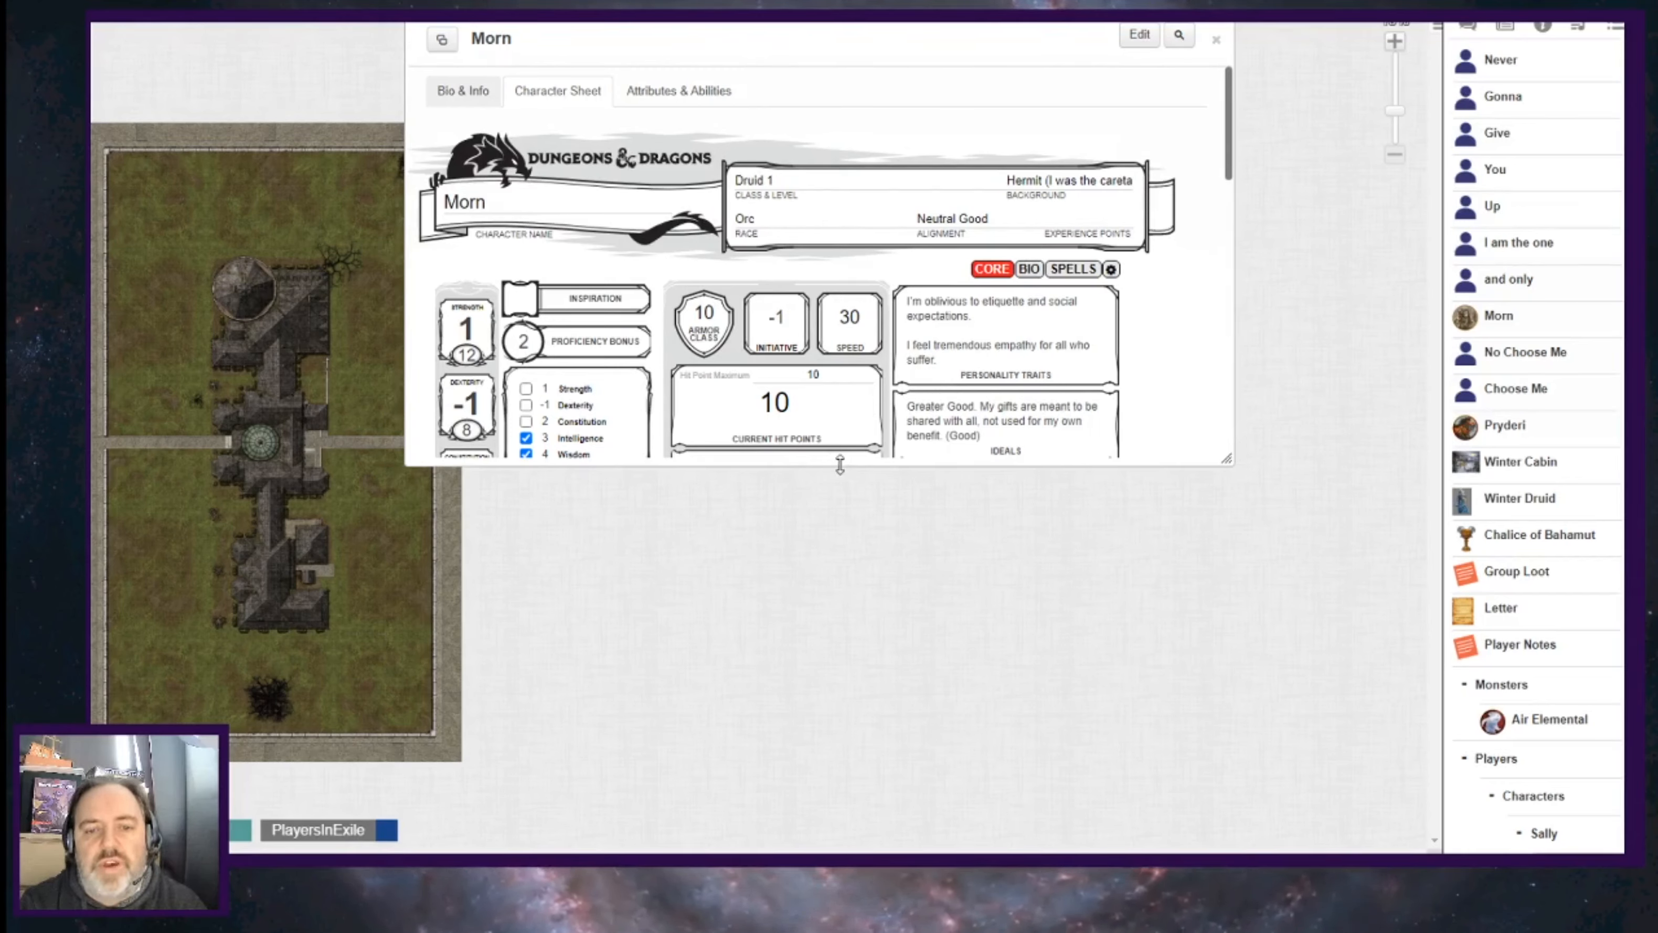
pyautogui.moveTo(840, 461); pyautogui.dragTo(837, 845)
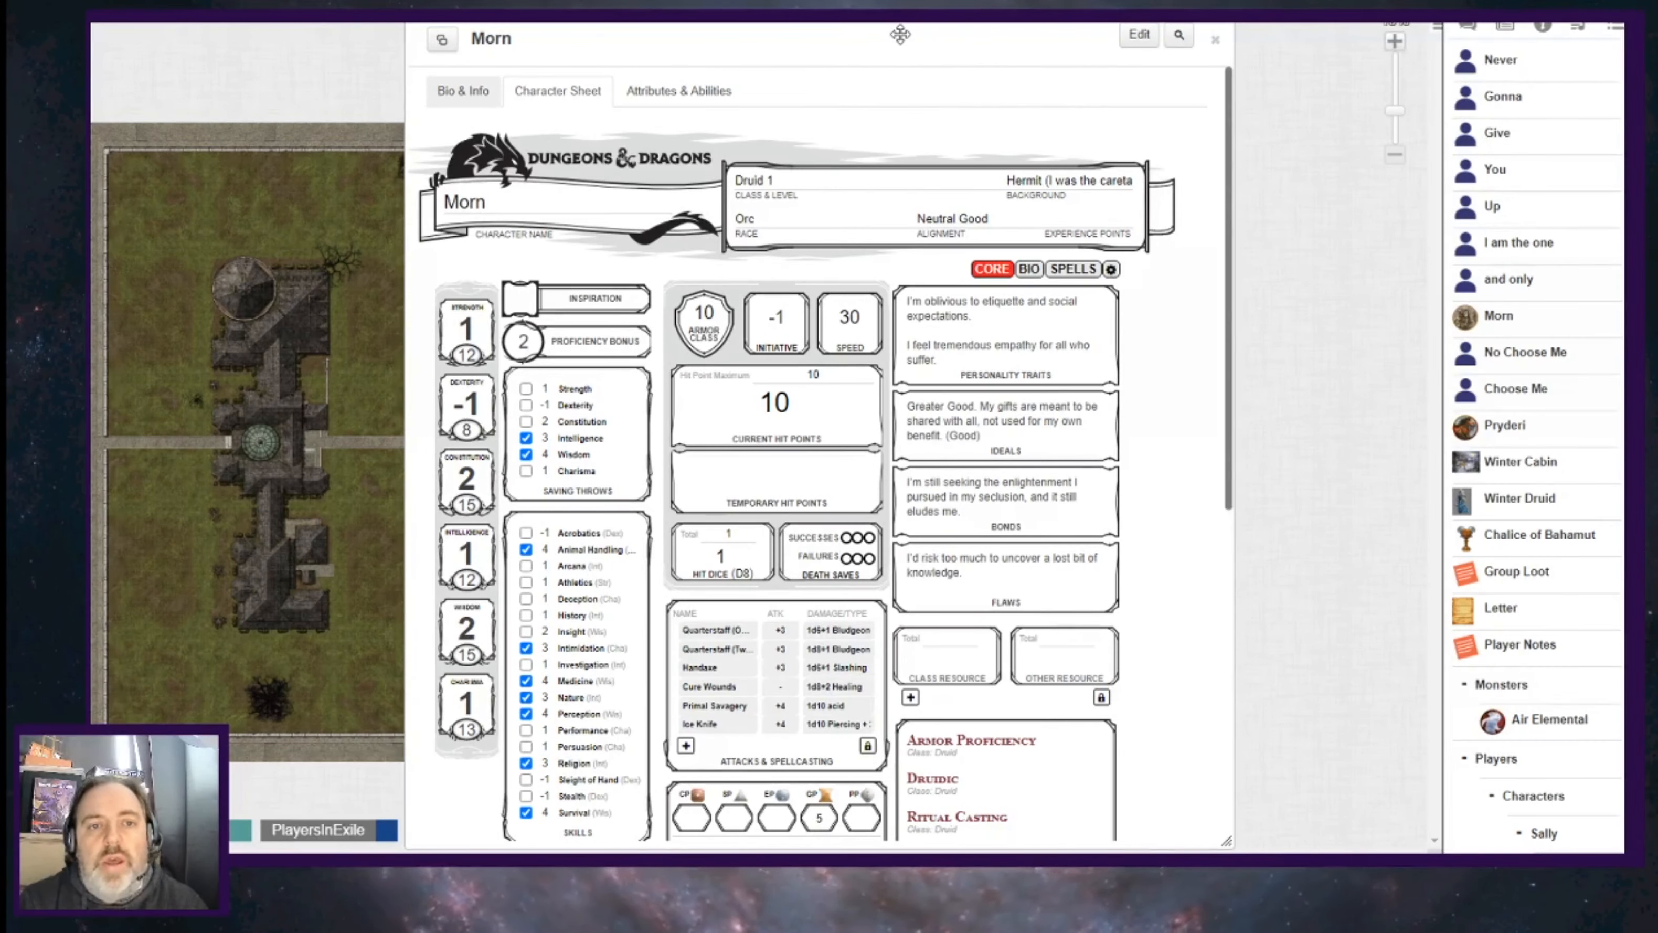
# Review Morn's Bio & Info and Attributes & Abilities pages, returning to the character sheet page.
pyautogui.click(451, 98)
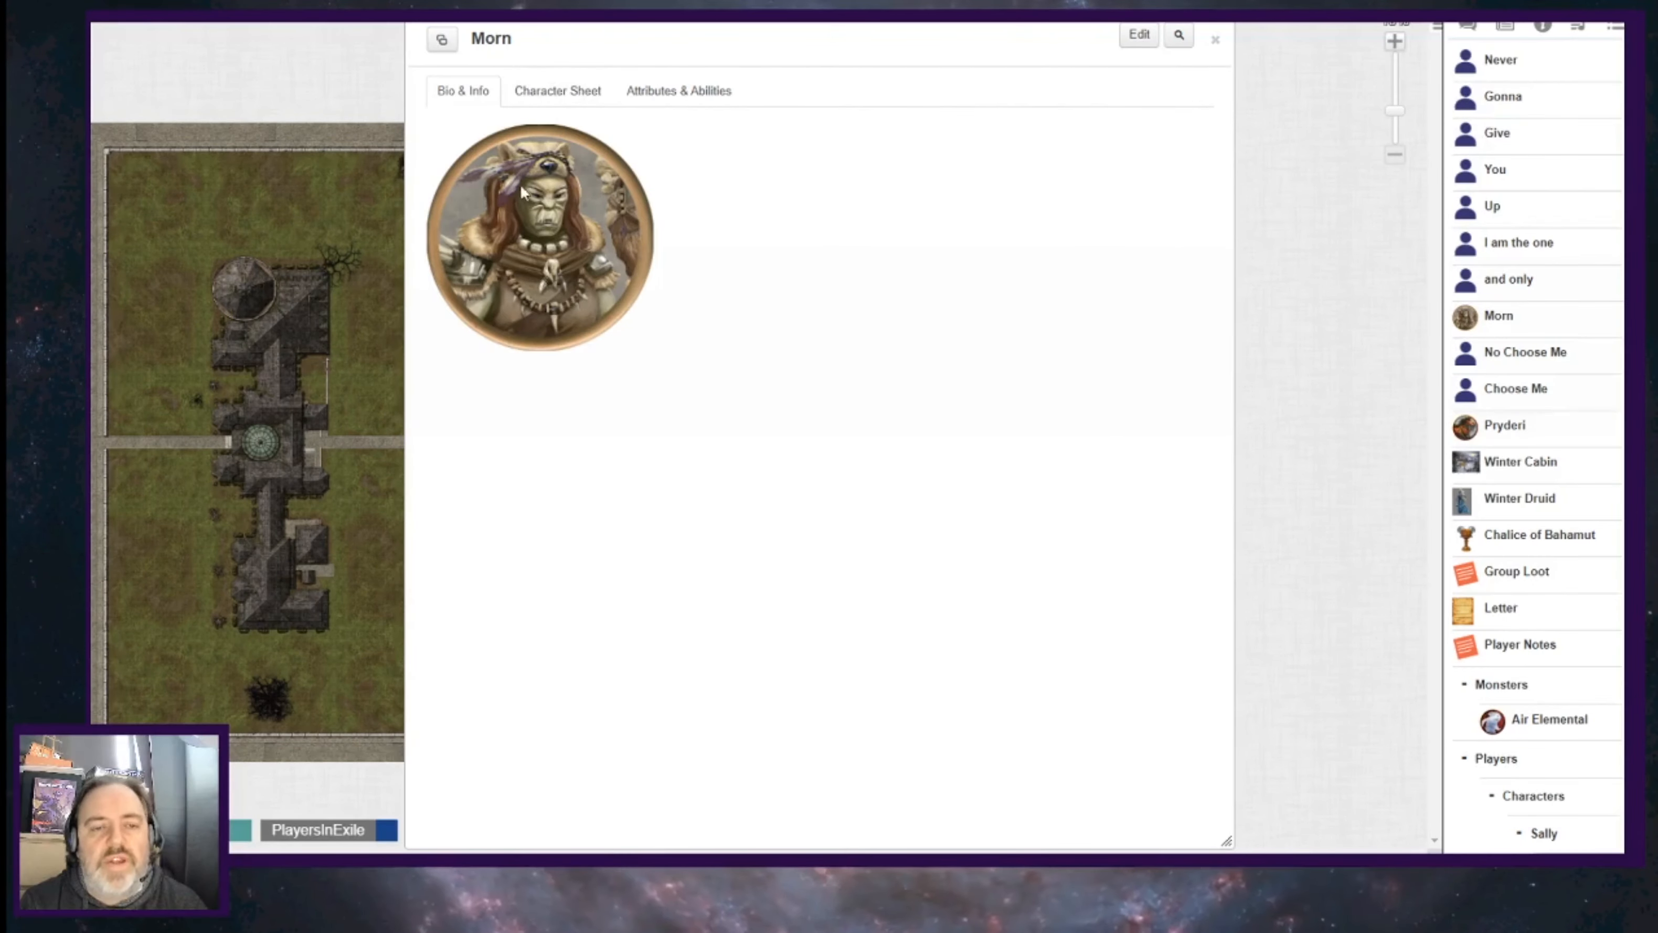
pyautogui.click(546, 93)
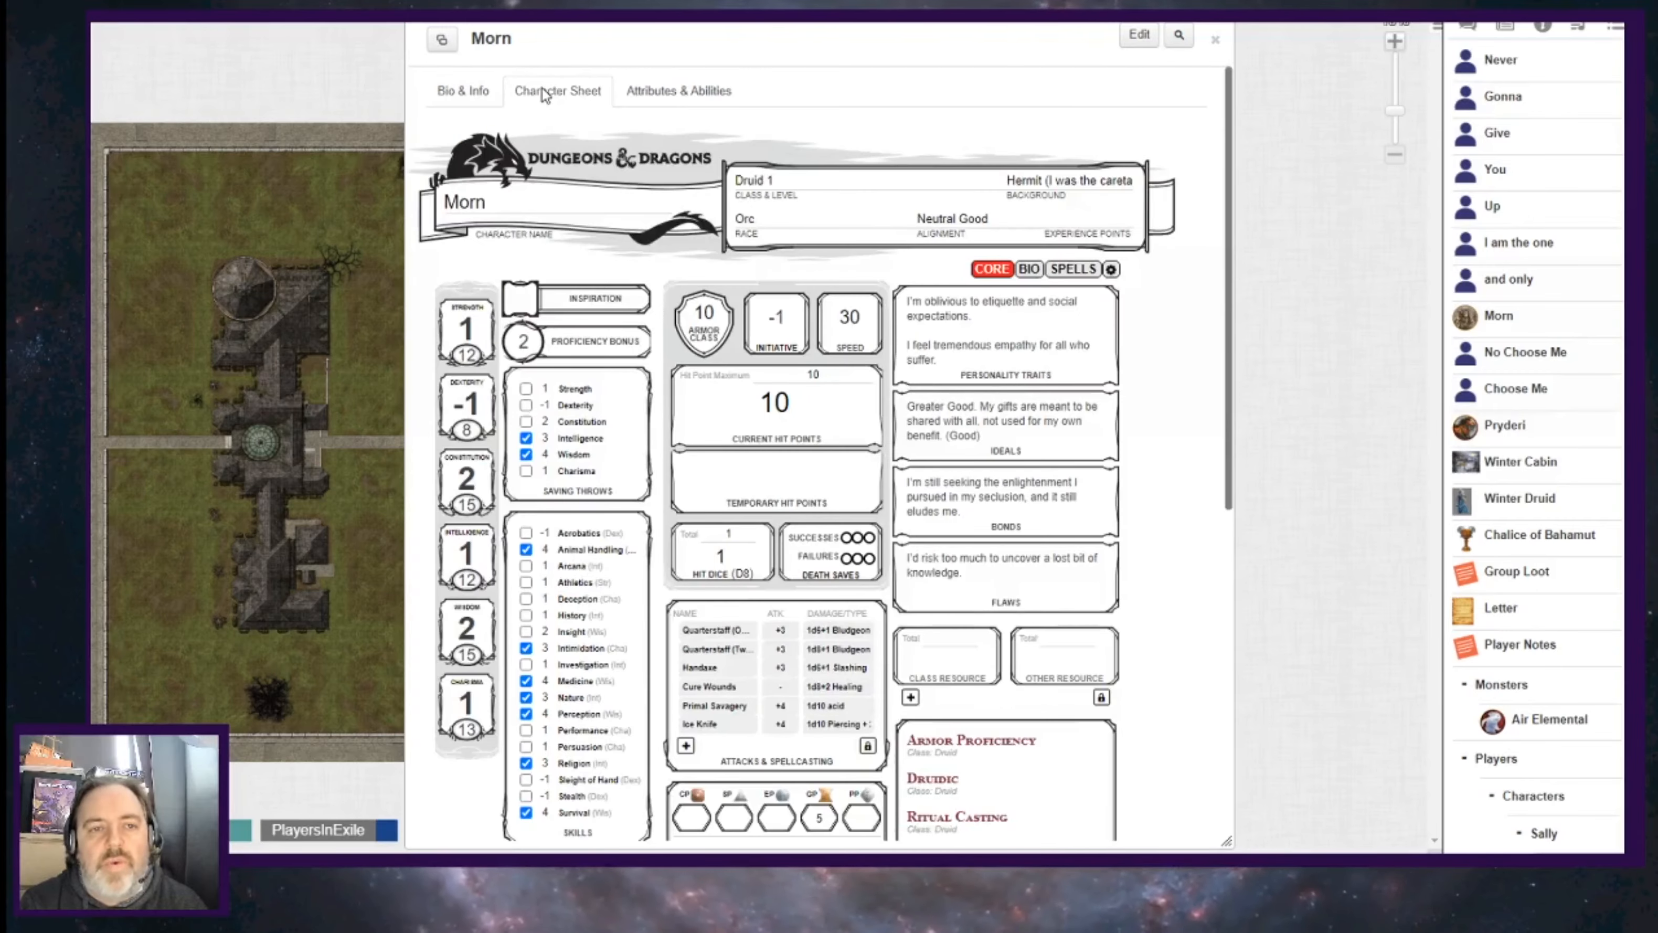
pyautogui.click(677, 101)
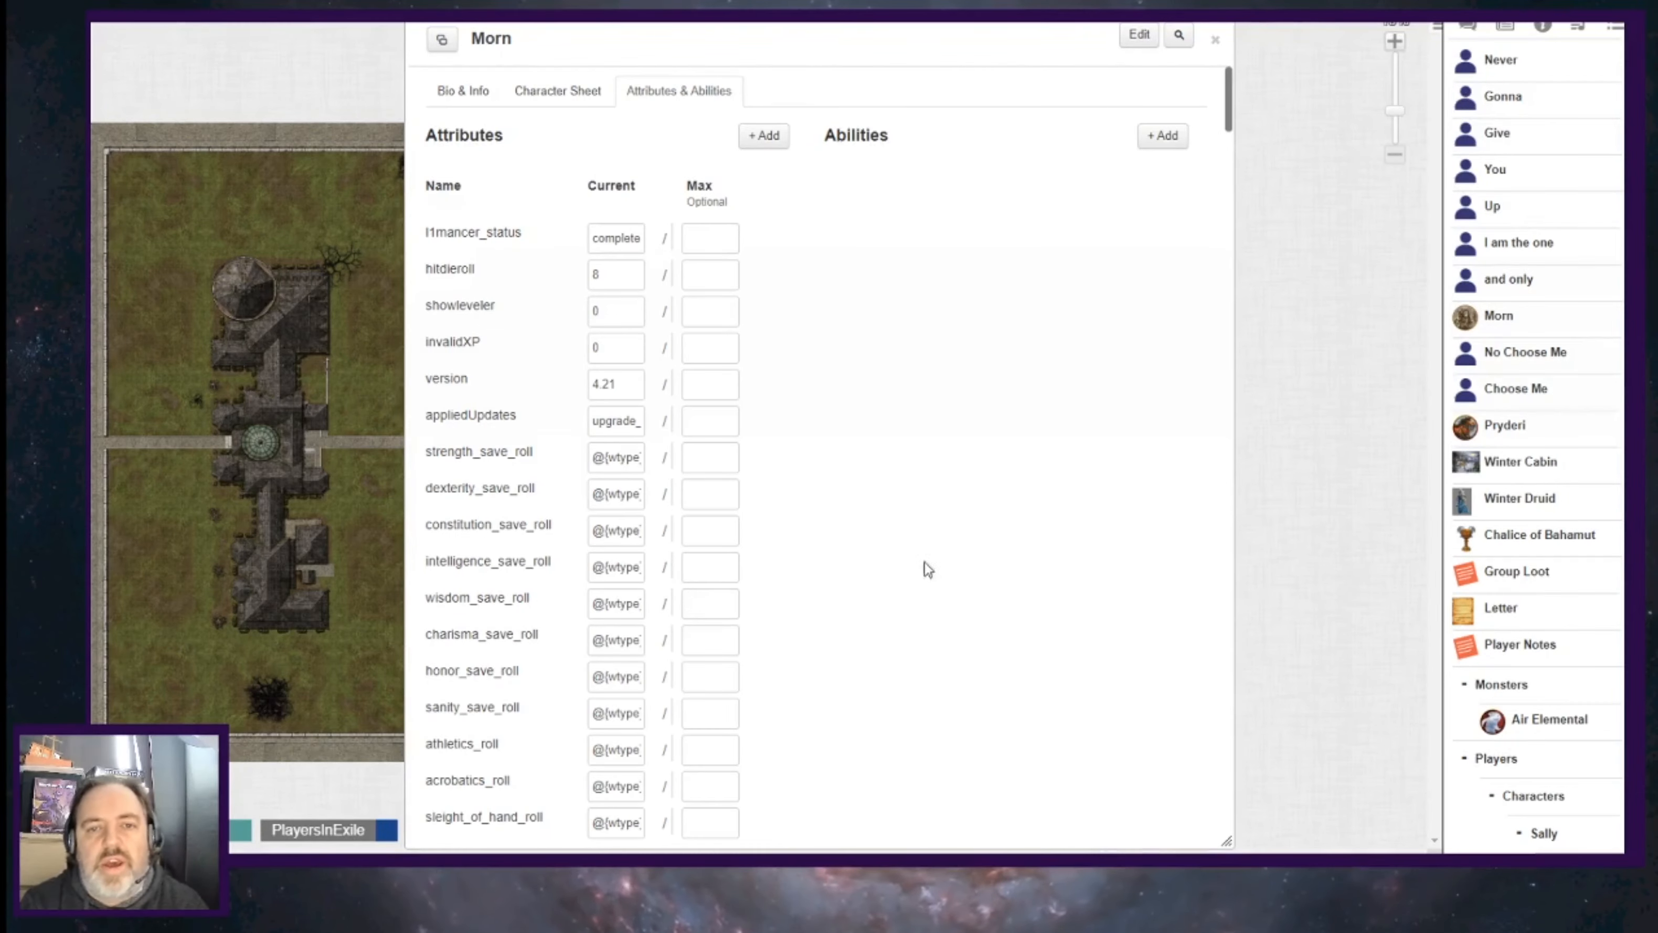
pyautogui.click(547, 108)
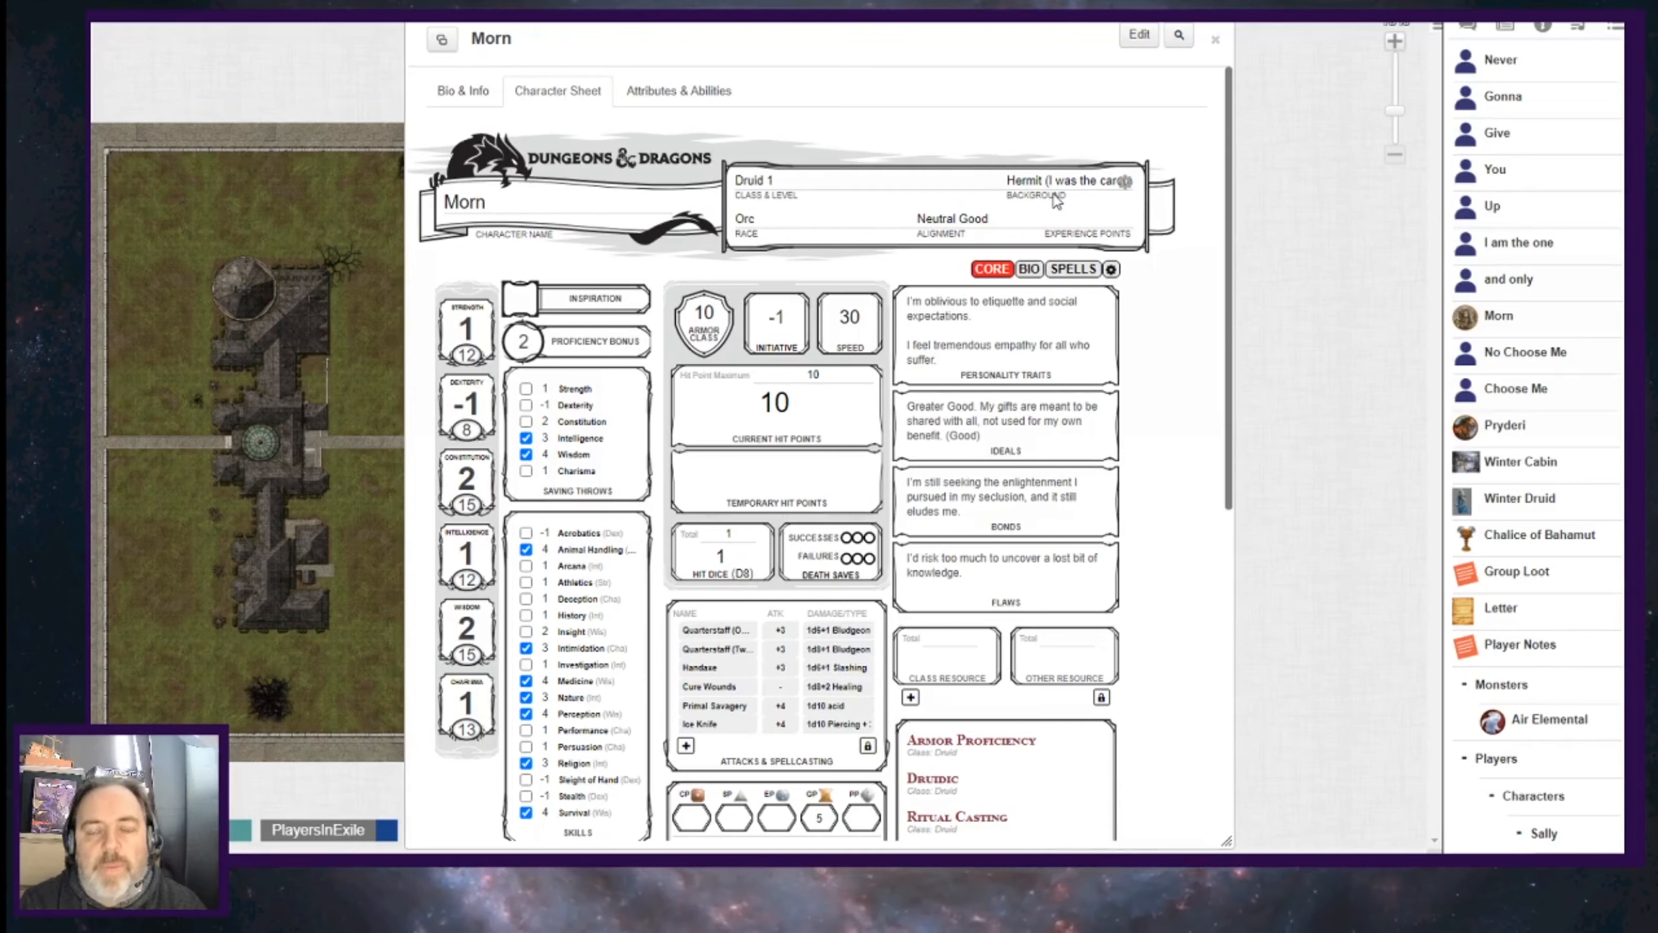
# Inspect the class, subclass, level and race settings in the sheet header, then hide them again.
pyautogui.click(1125, 183)
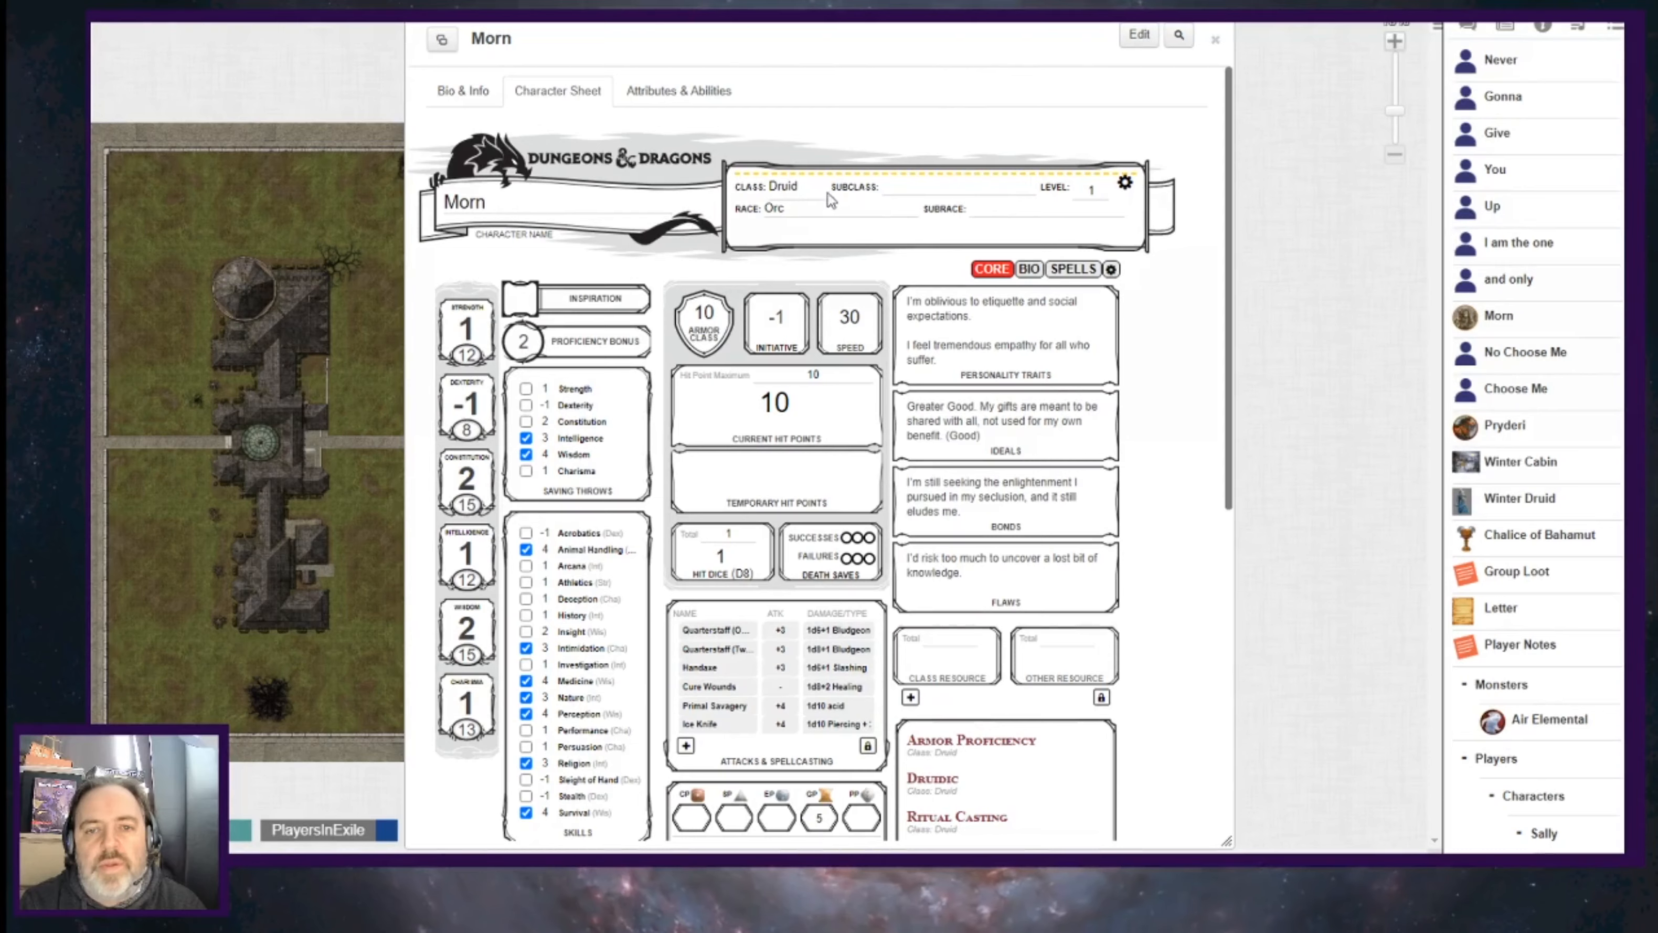
pyautogui.click(1125, 184)
pyautogui.click(1125, 186)
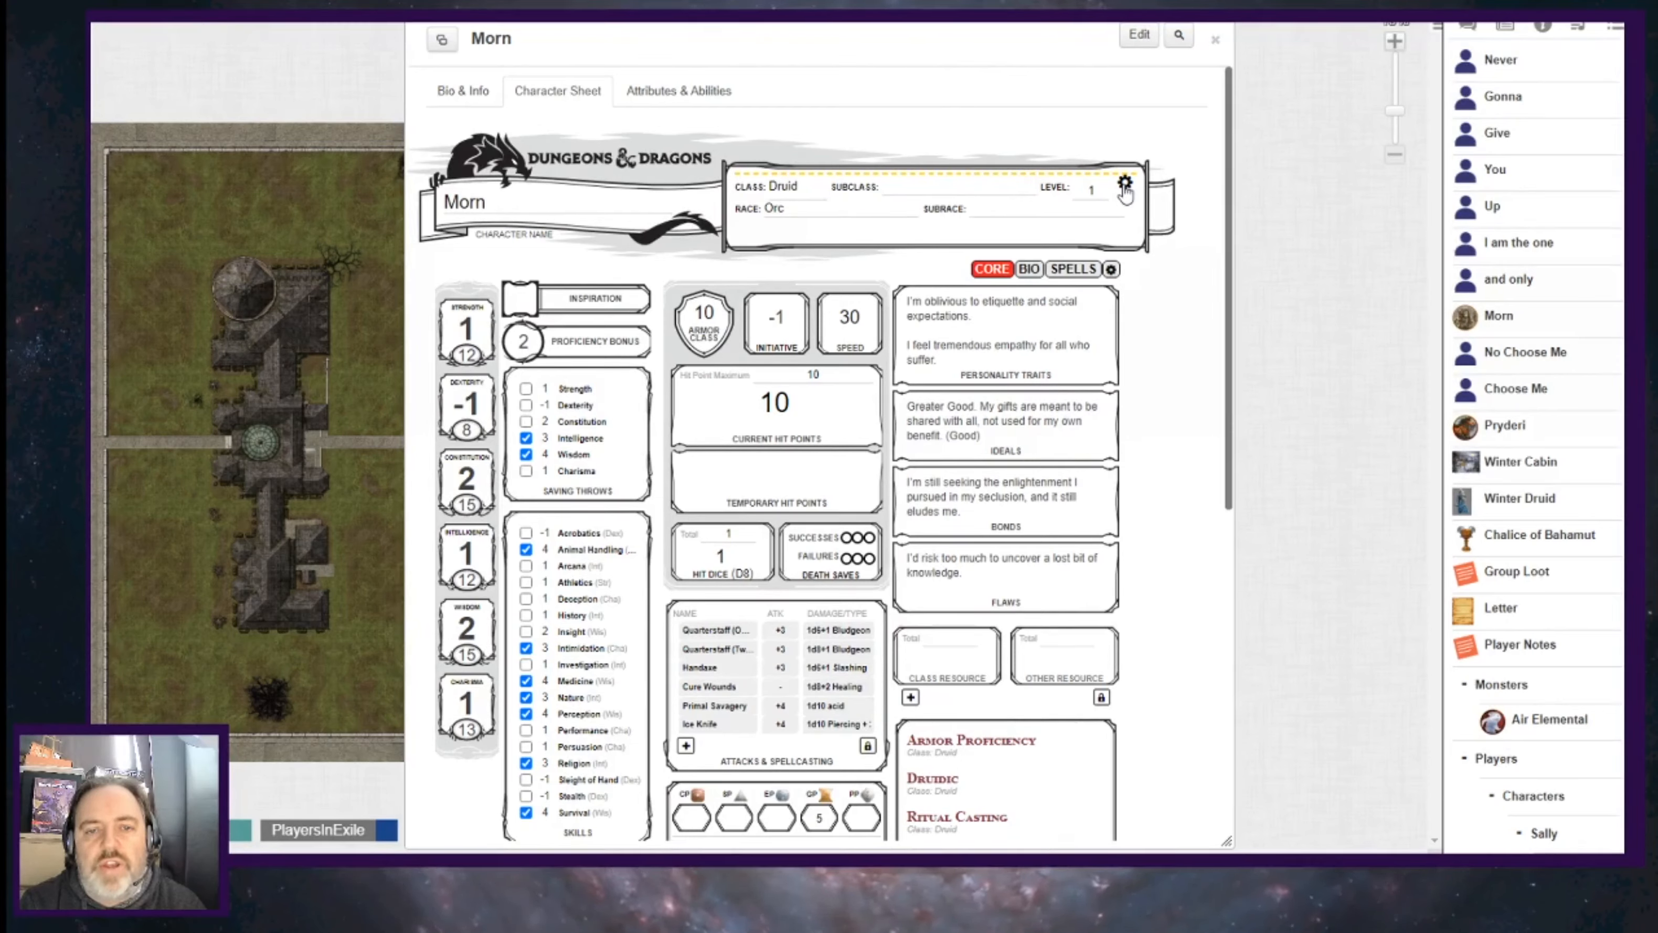
pyautogui.click(1124, 184)
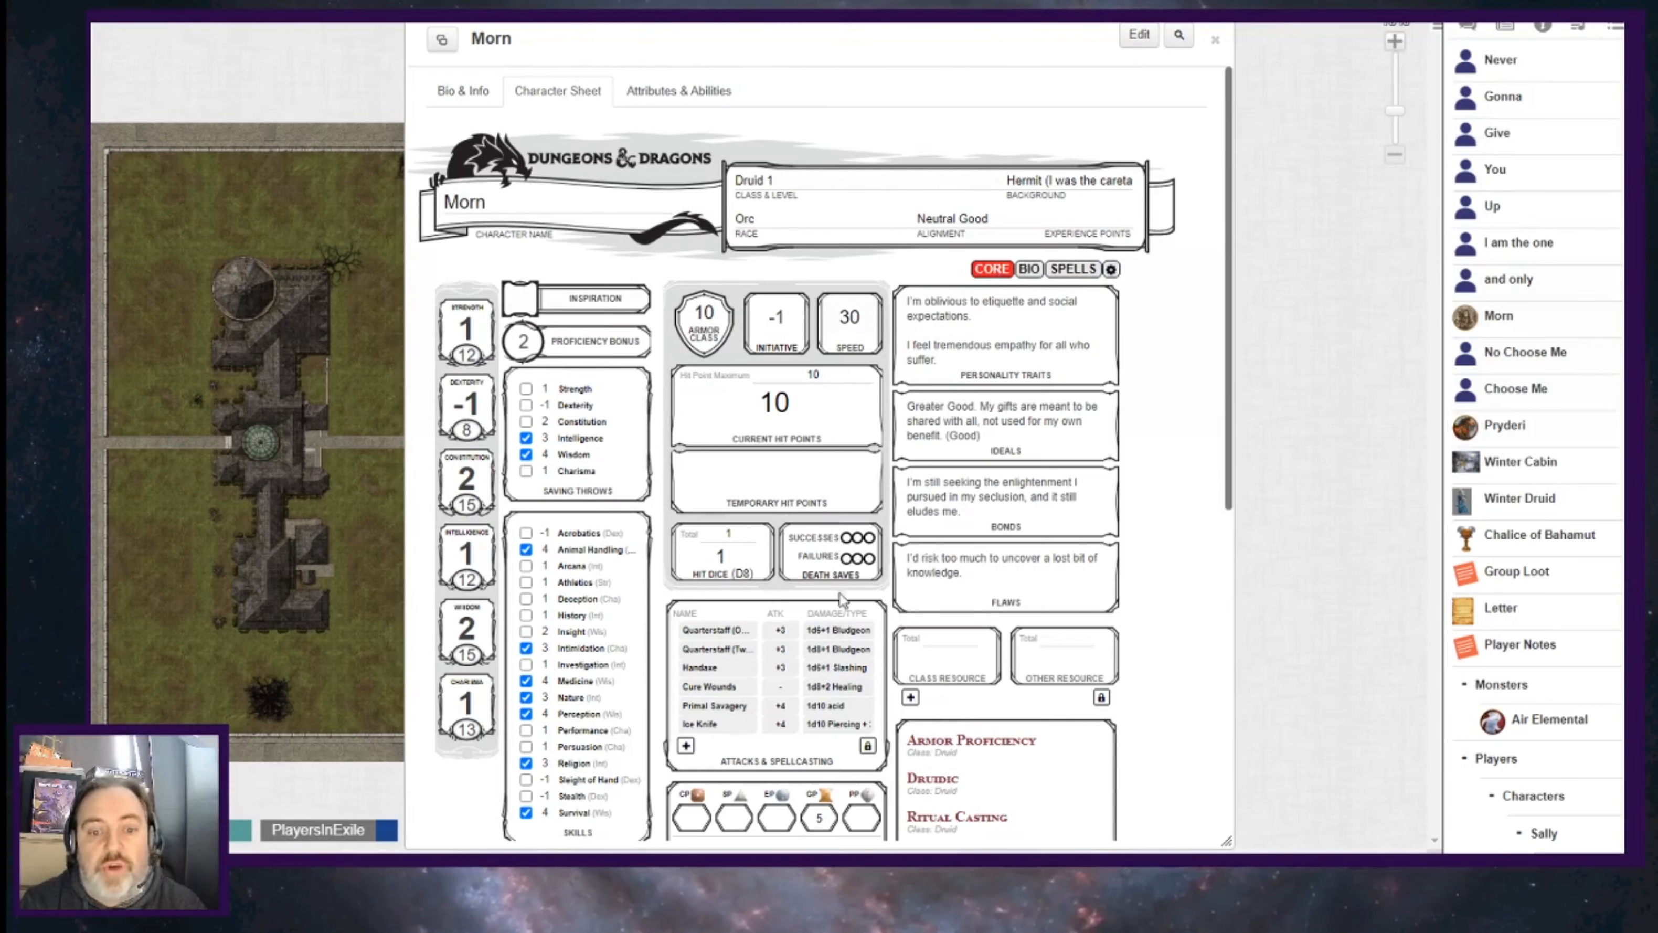
# Look through the character's bio page, including the appearance and allies sections.
pyautogui.click(1029, 269)
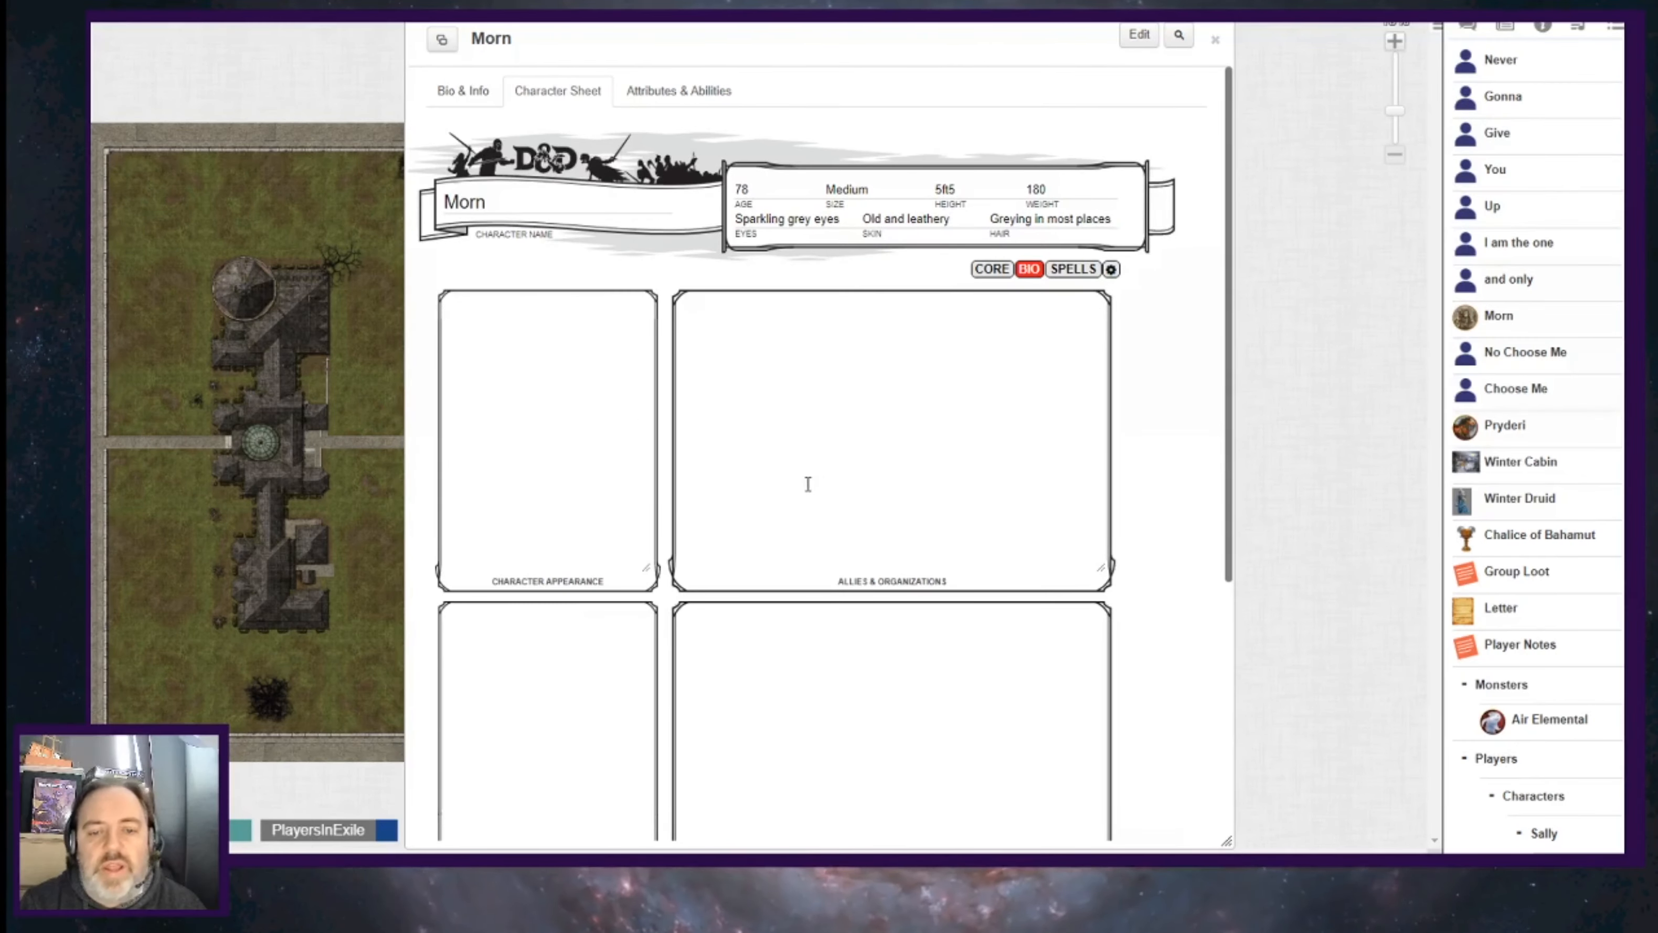
pyautogui.scroll(-6, 808, 485)
pyautogui.scroll(6, 807, 485)
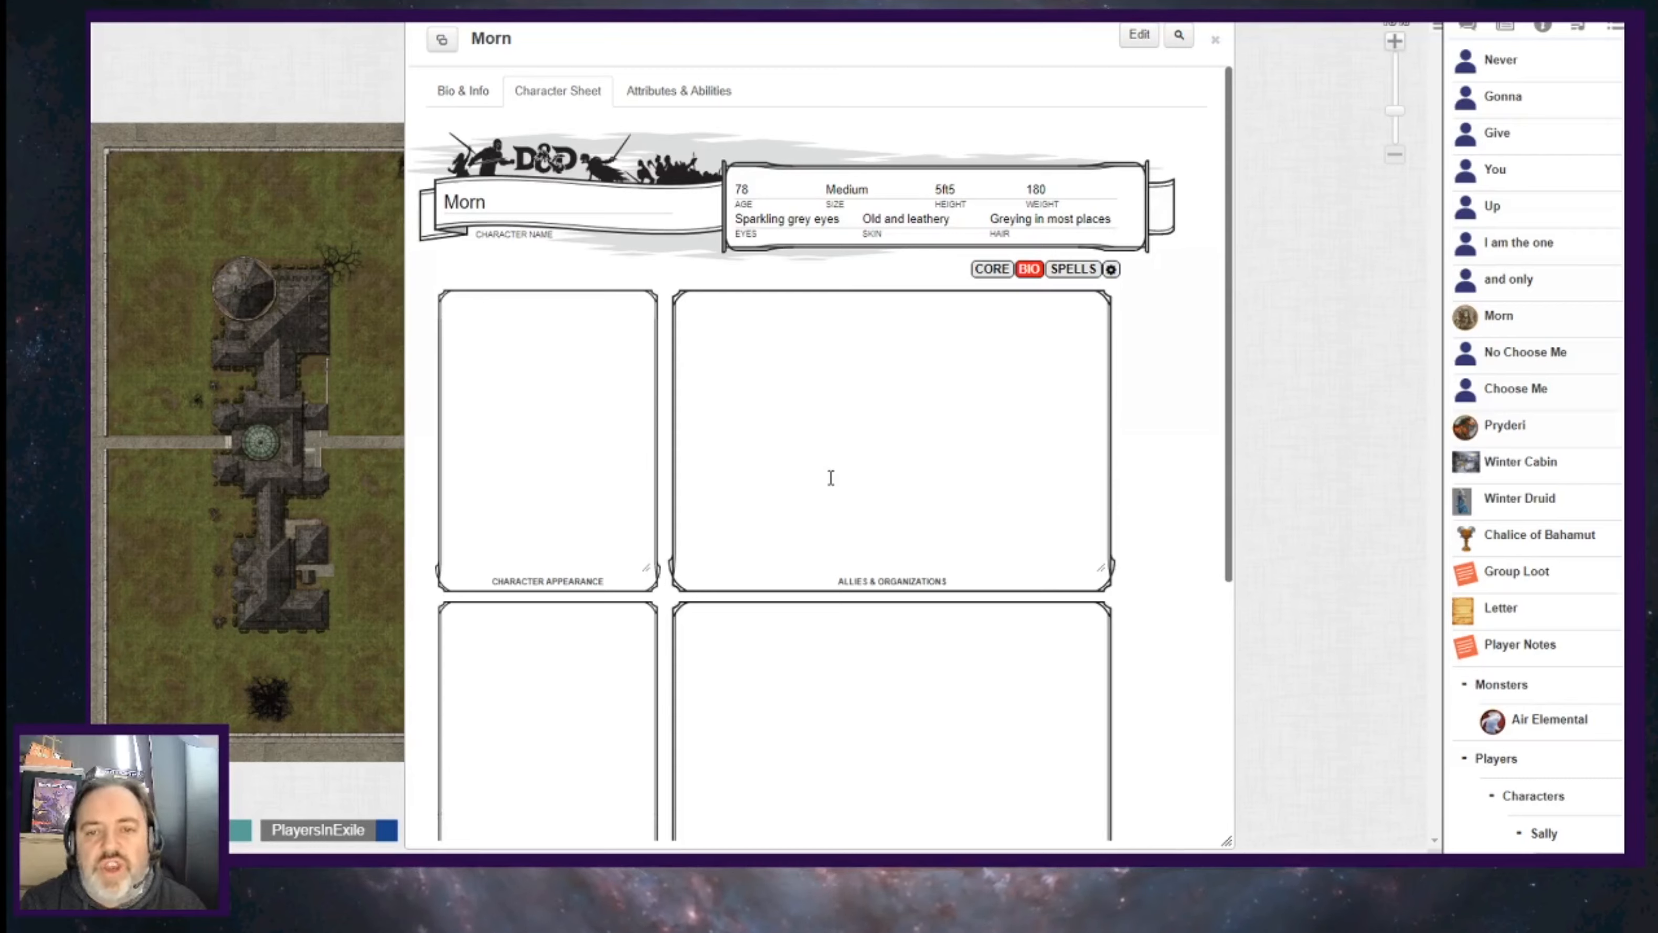
# On the spells page, set the remaining level 1 spell slots to 2.
pyautogui.click(1072, 270)
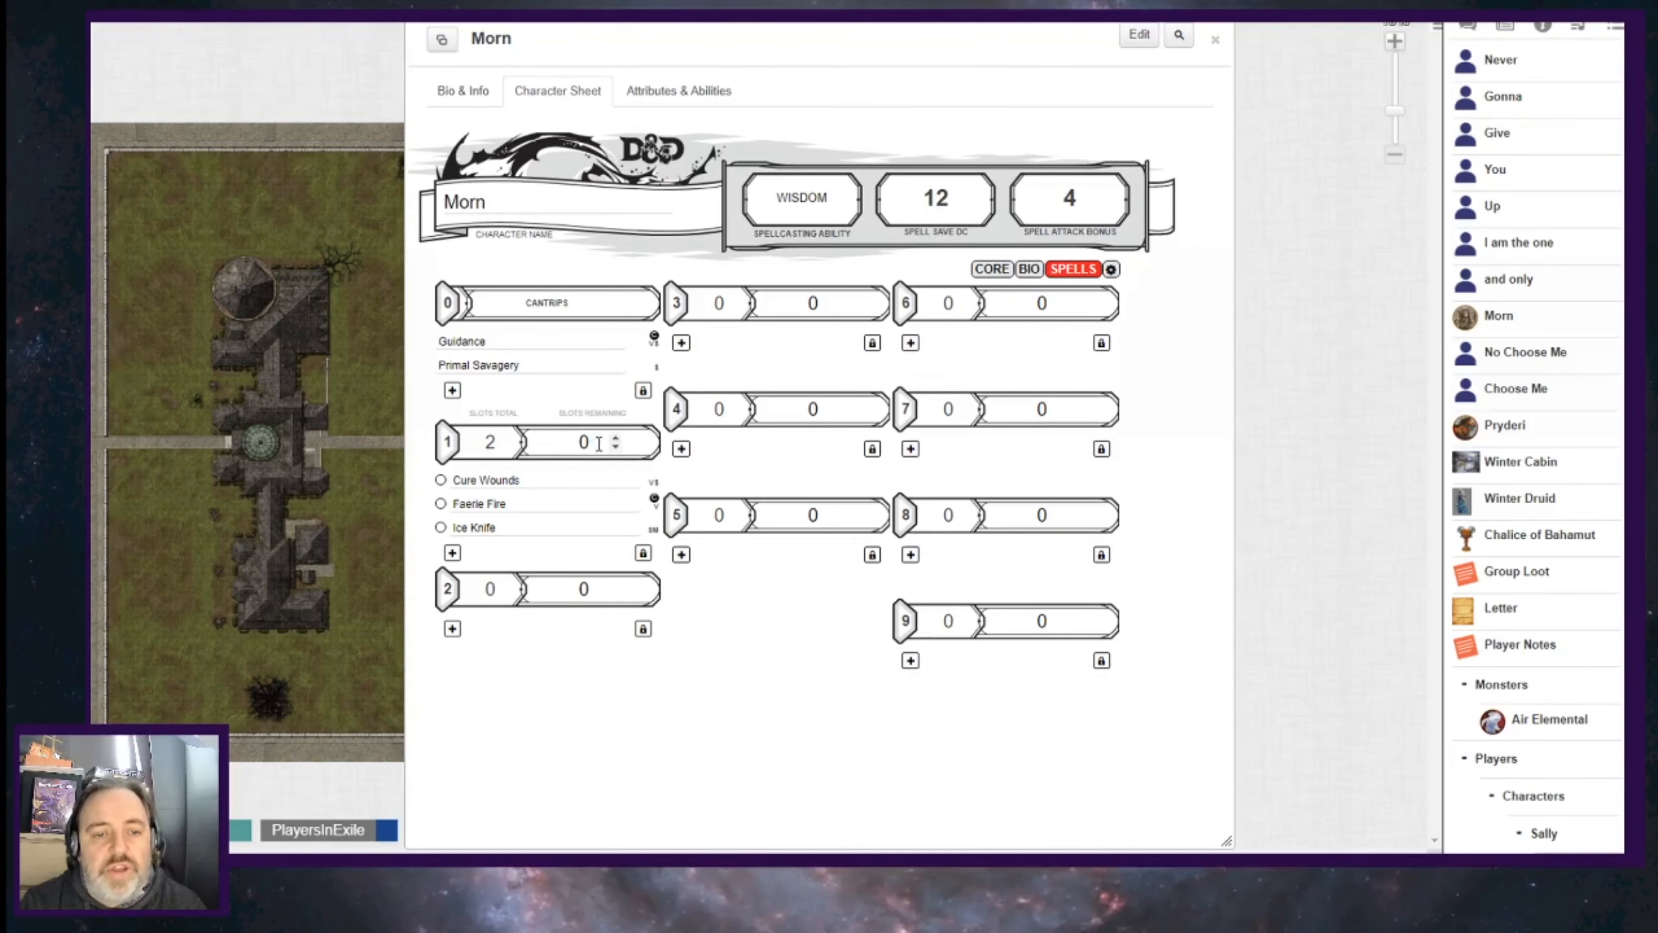
pyautogui.click(615, 438)
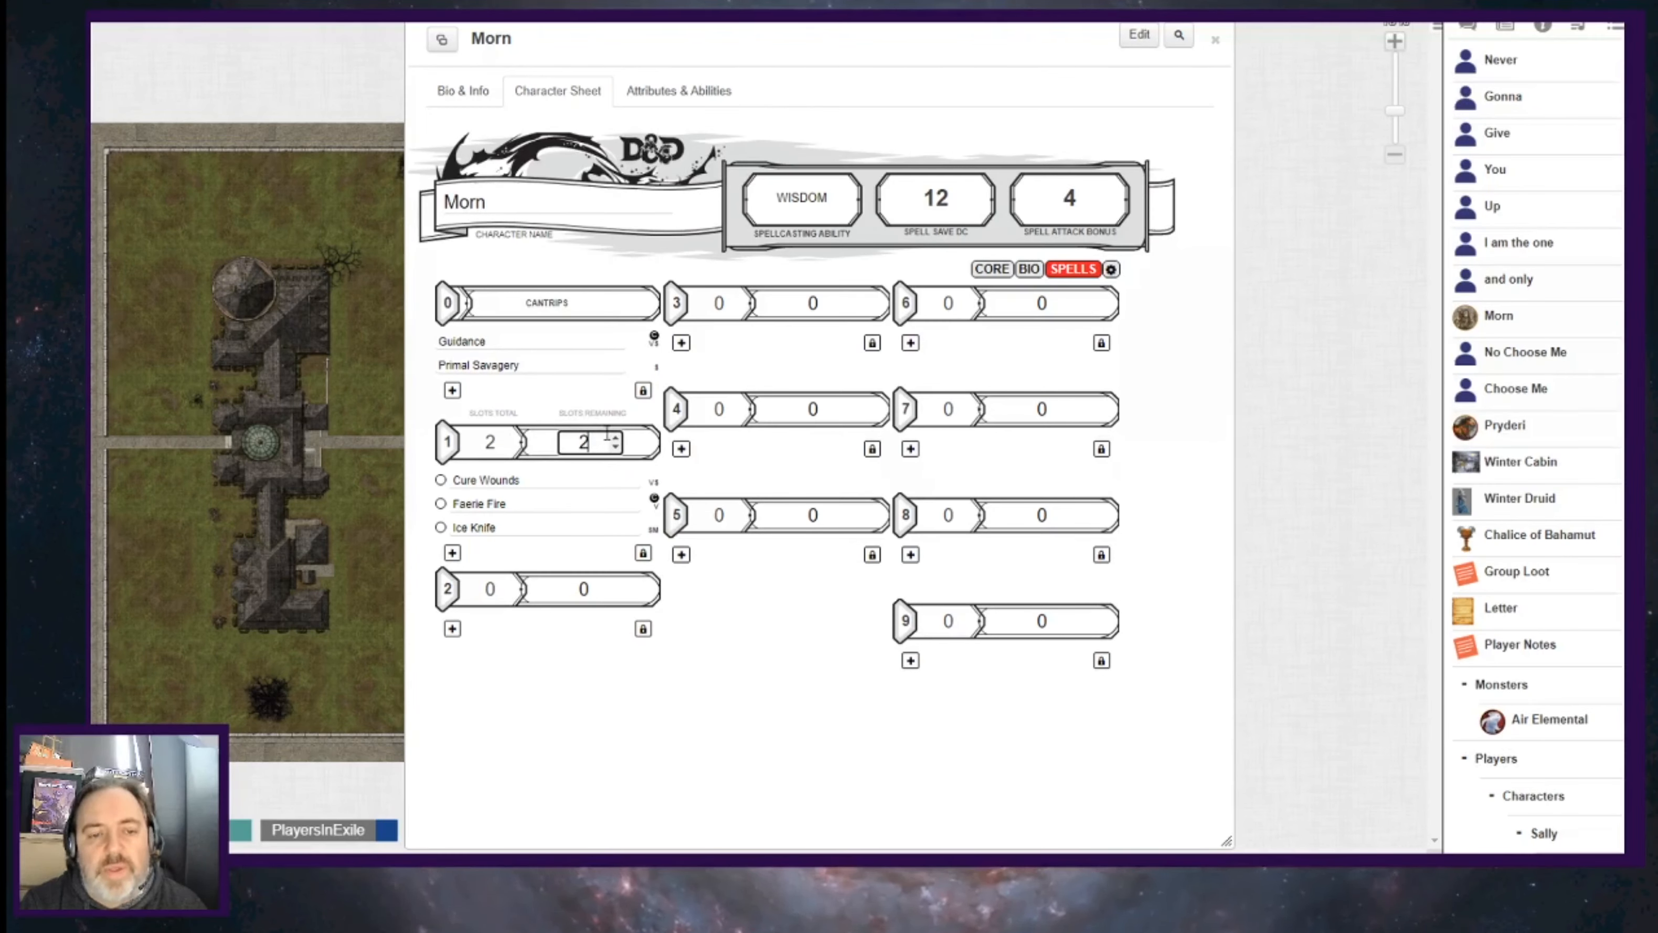
pyautogui.click(615, 447)
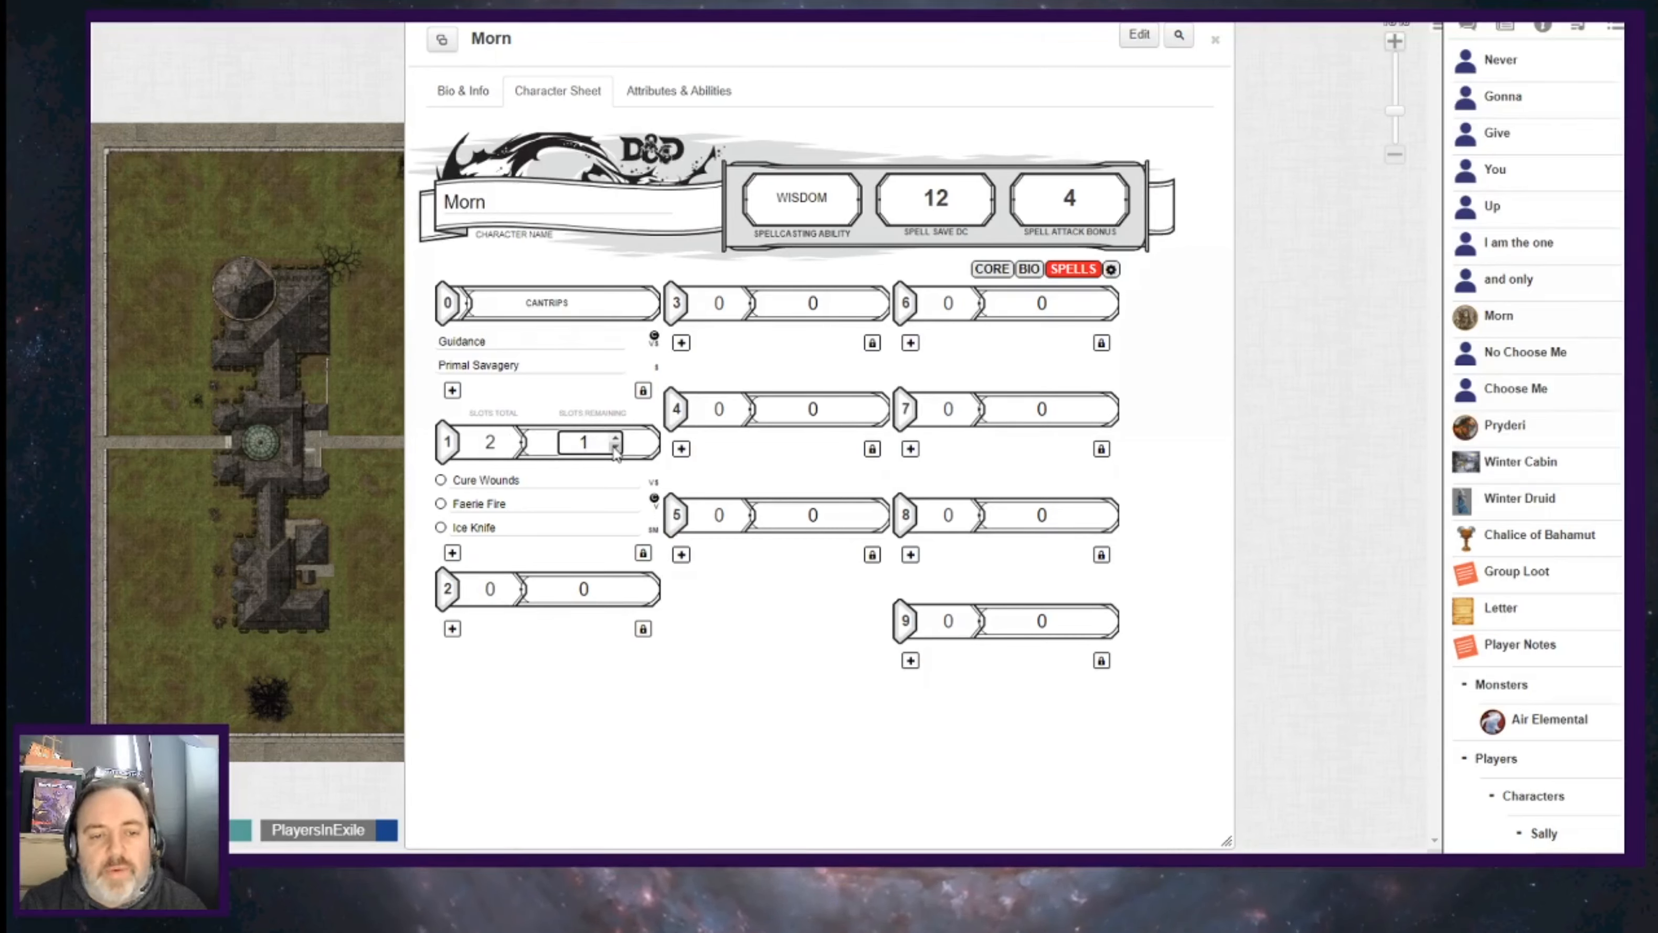
pyautogui.click(617, 441)
# Mark Cure Wounds, Faerie Fire and Ice Knife as prepared, and clear the three marks again.
pyautogui.click(441, 480)
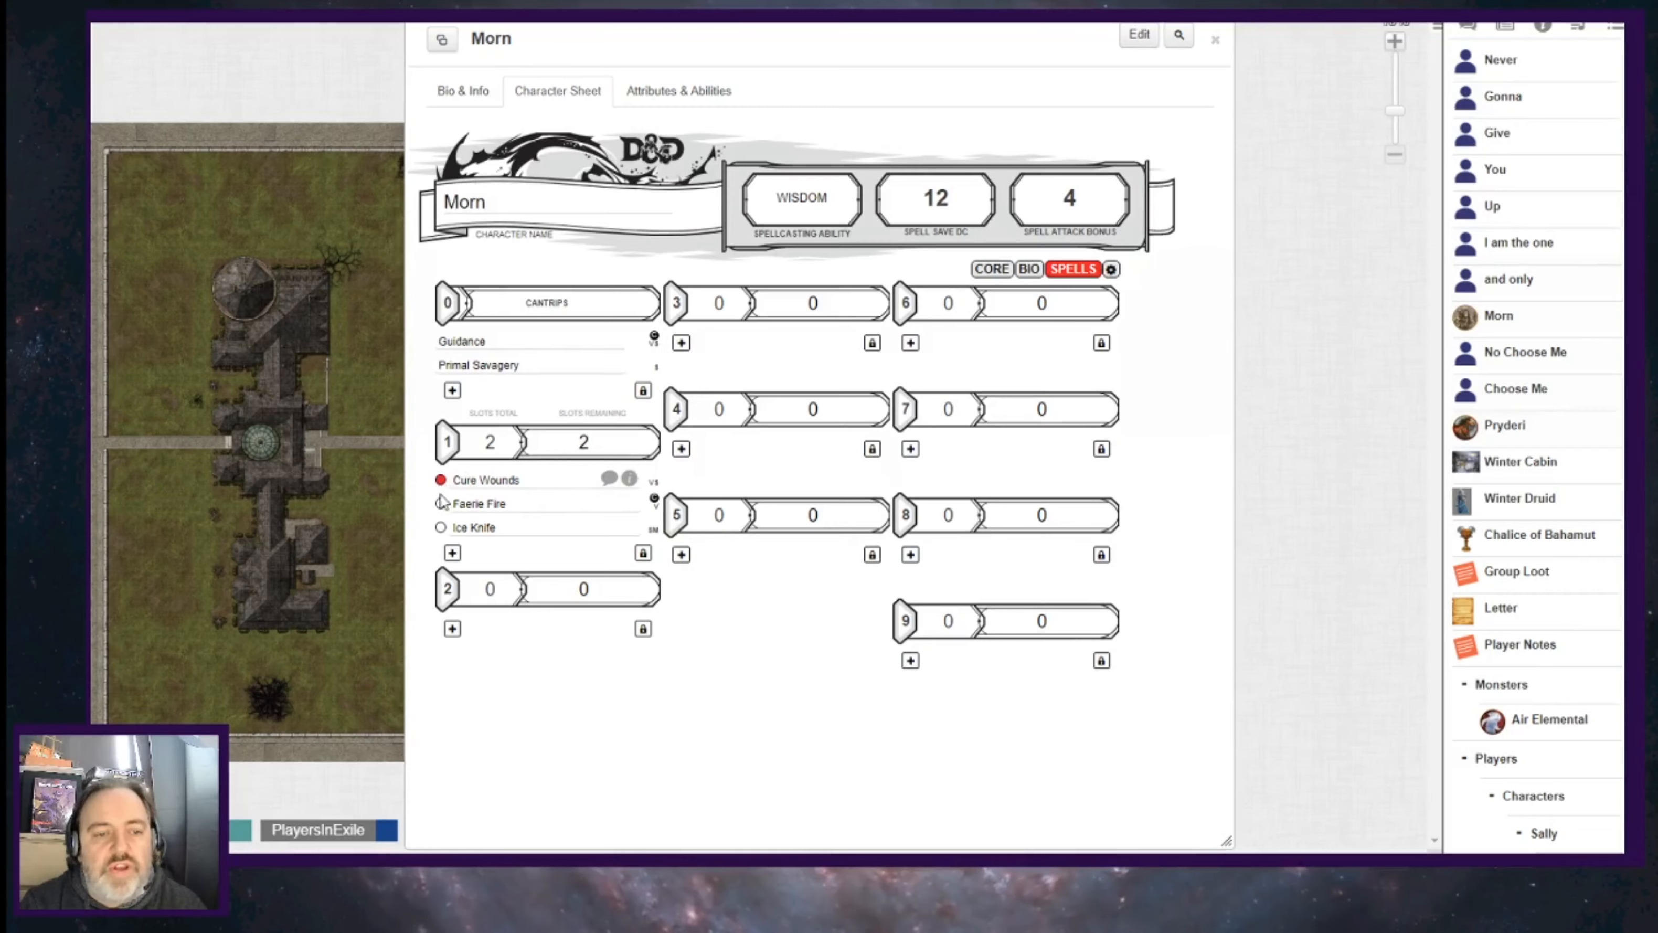
pyautogui.click(441, 504)
pyautogui.click(441, 528)
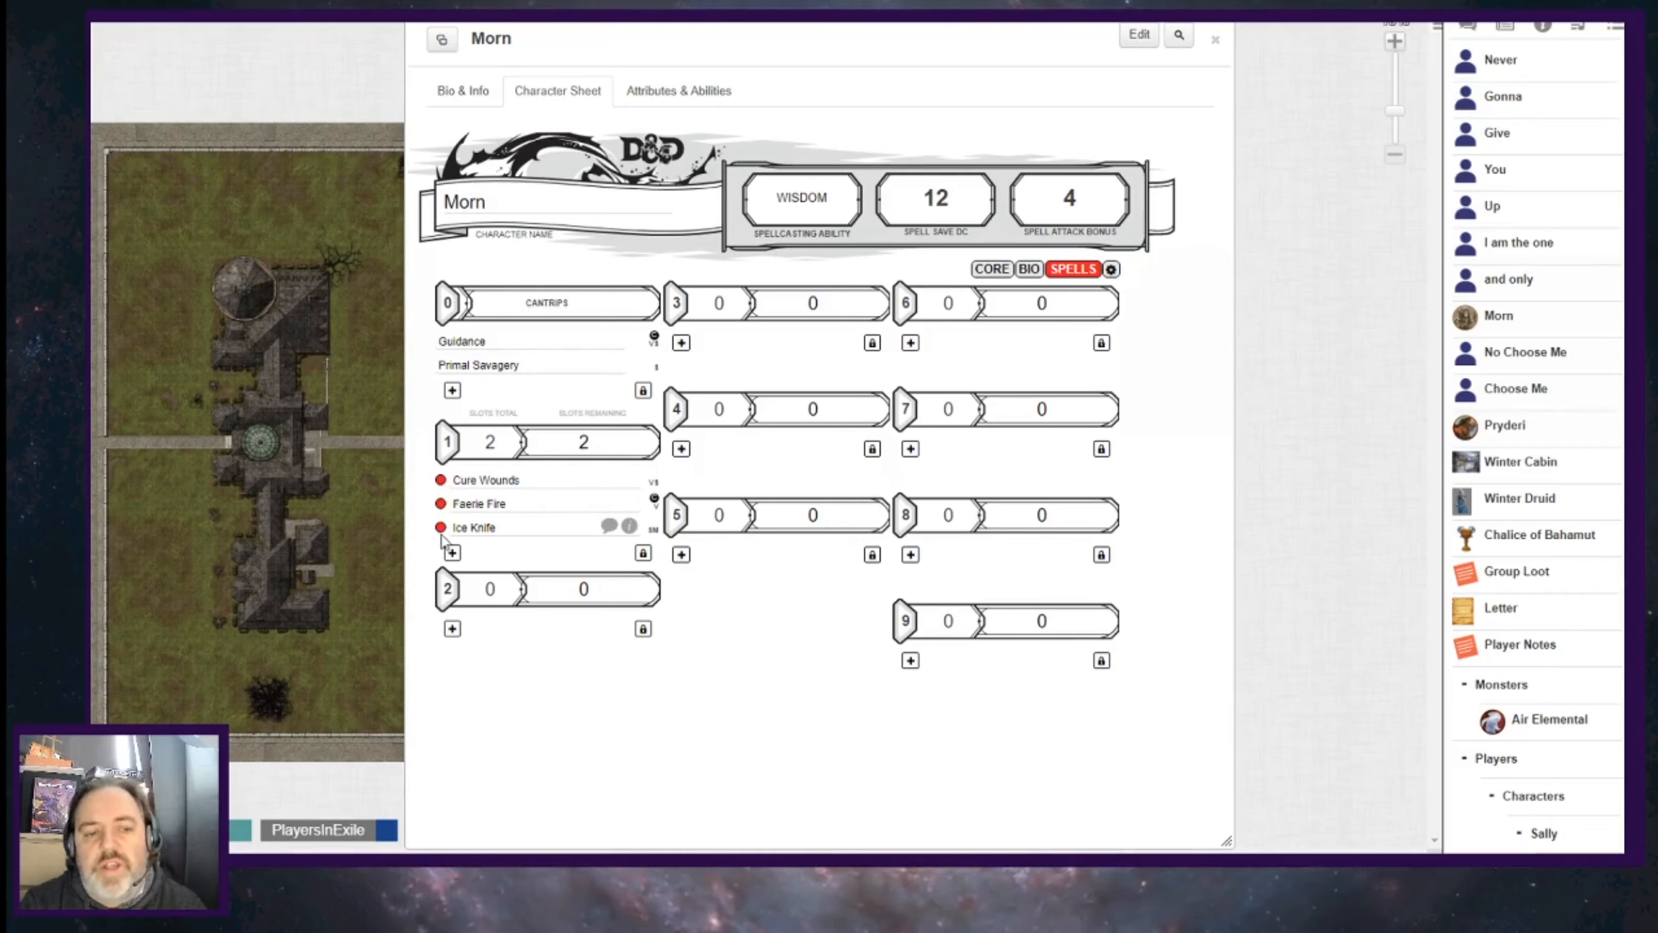
pyautogui.click(441, 528)
pyautogui.click(441, 504)
pyautogui.click(441, 481)
# Expand the Cure Wounds description and share the spell's details in the chat.
pyautogui.click(630, 478)
pyautogui.scroll(-1, 606, 418)
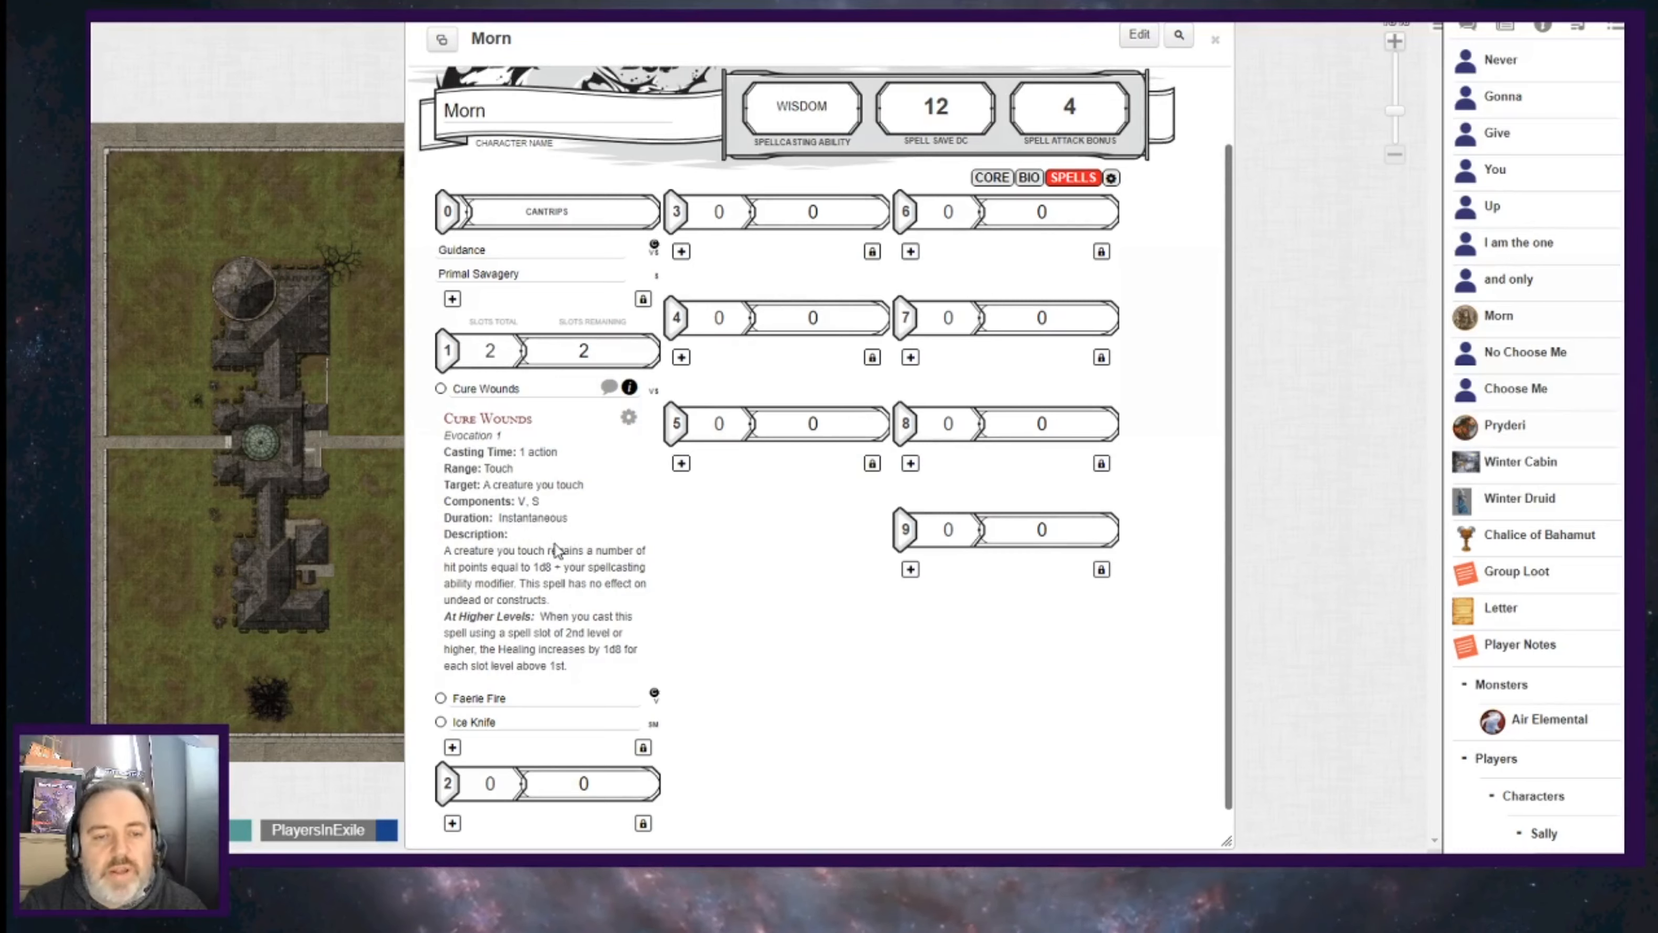
pyautogui.click(608, 389)
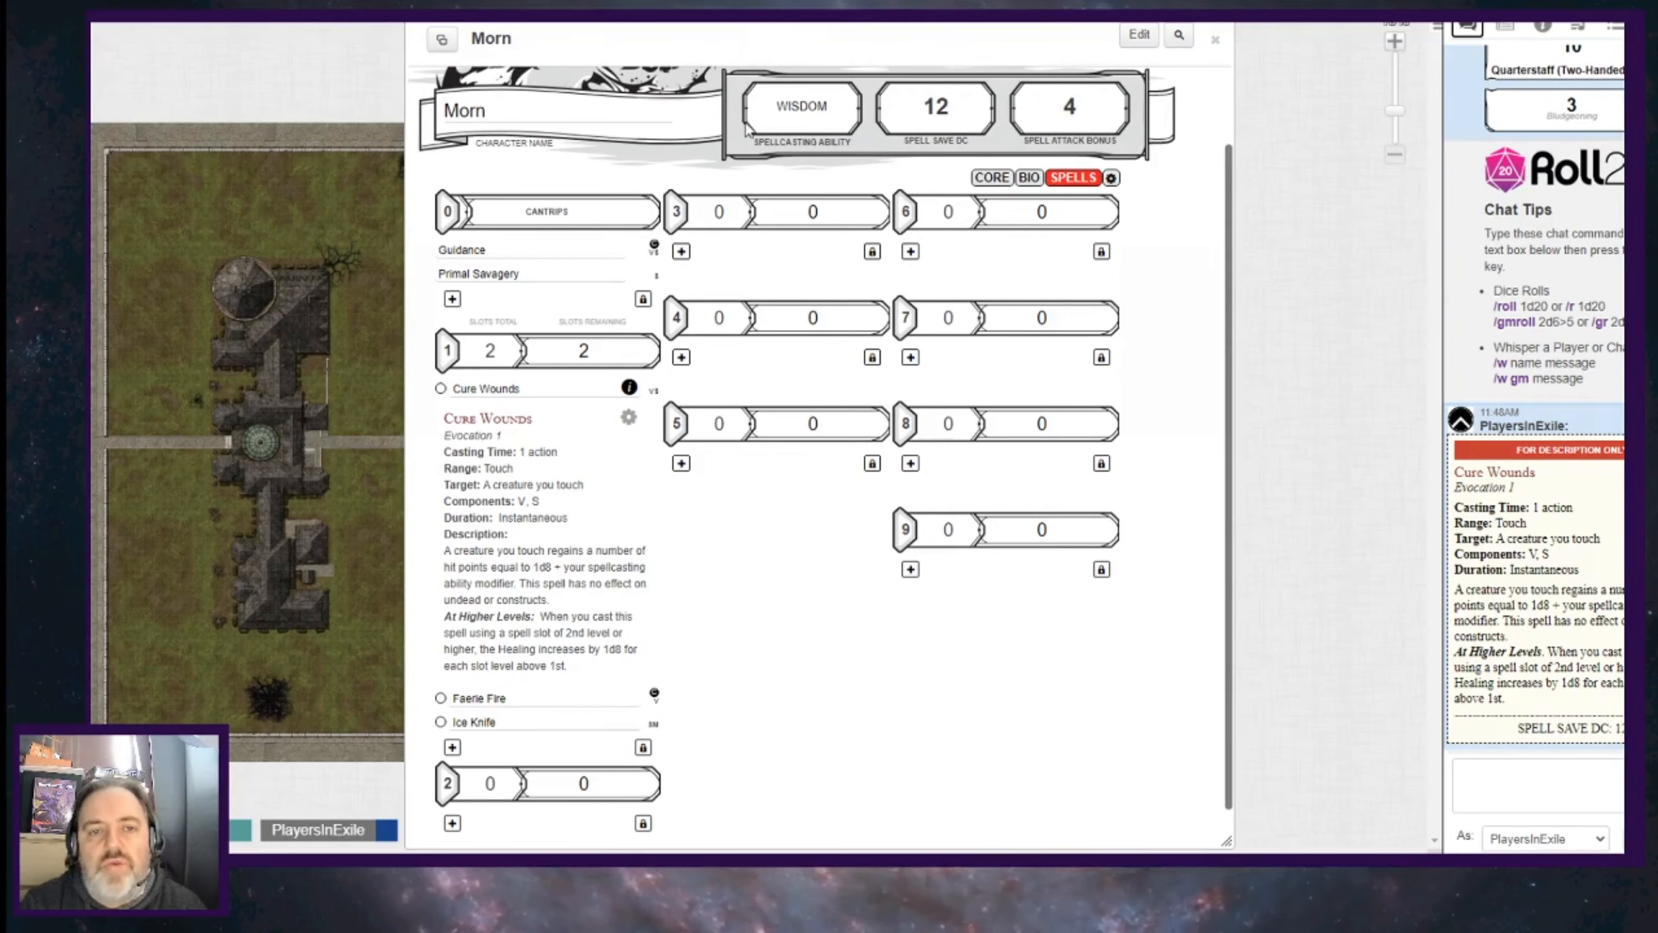
# Cast Cure Wounds at Level 1 and collapse its description on the spells page.
pyautogui.click(491, 397)
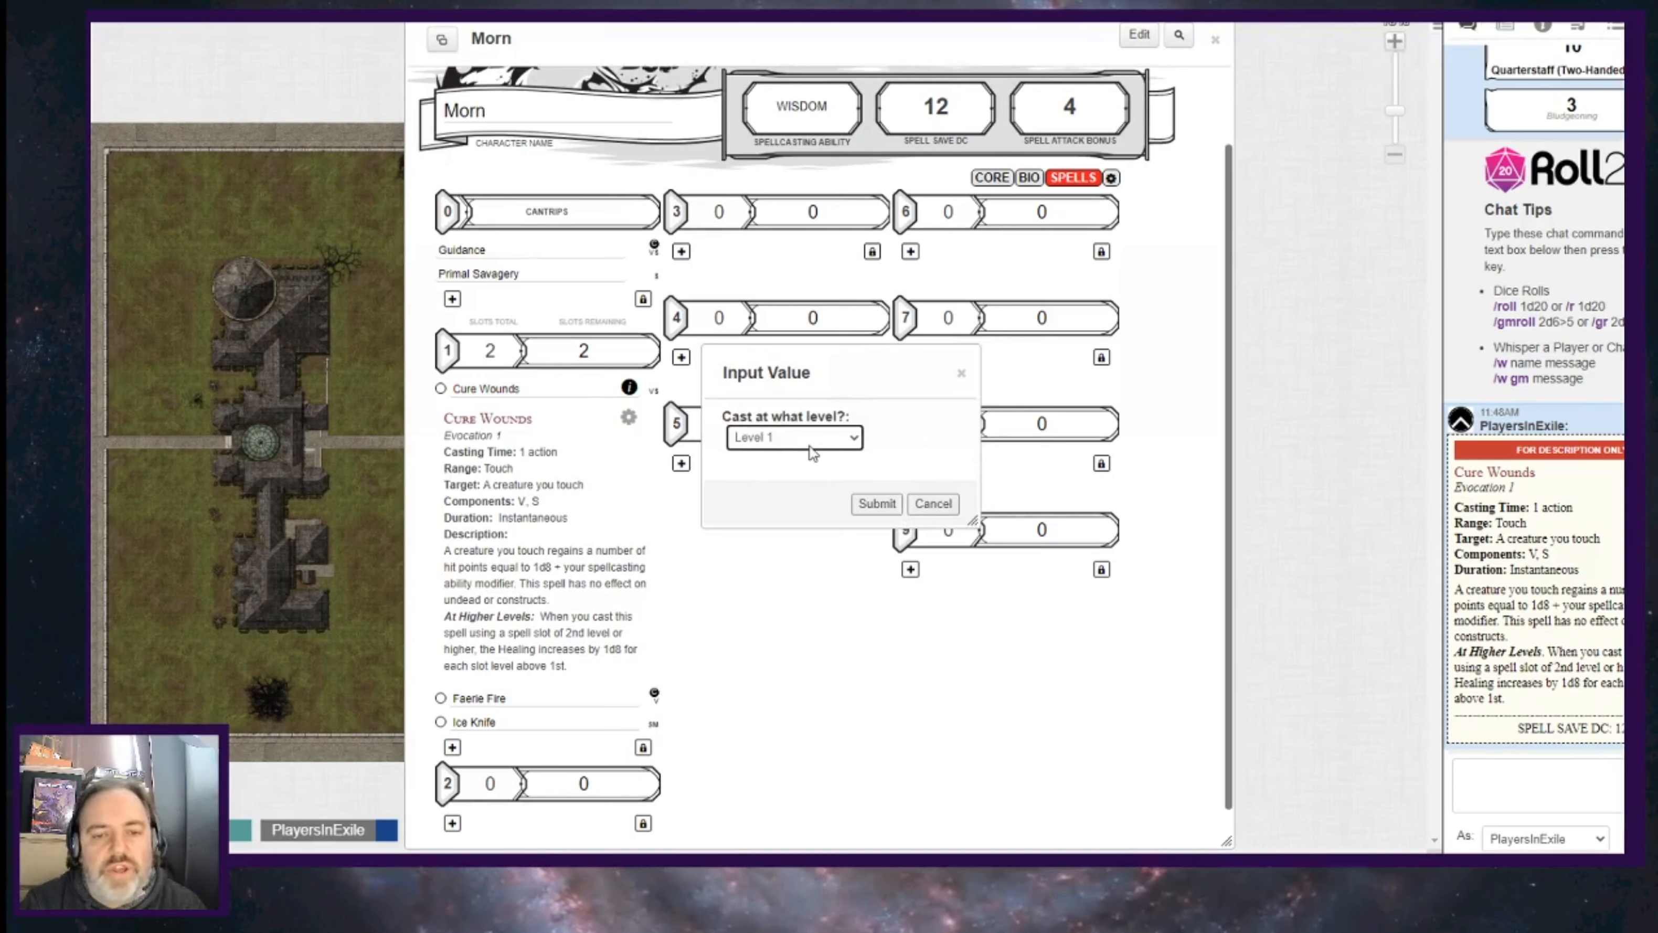
pyautogui.click(874, 503)
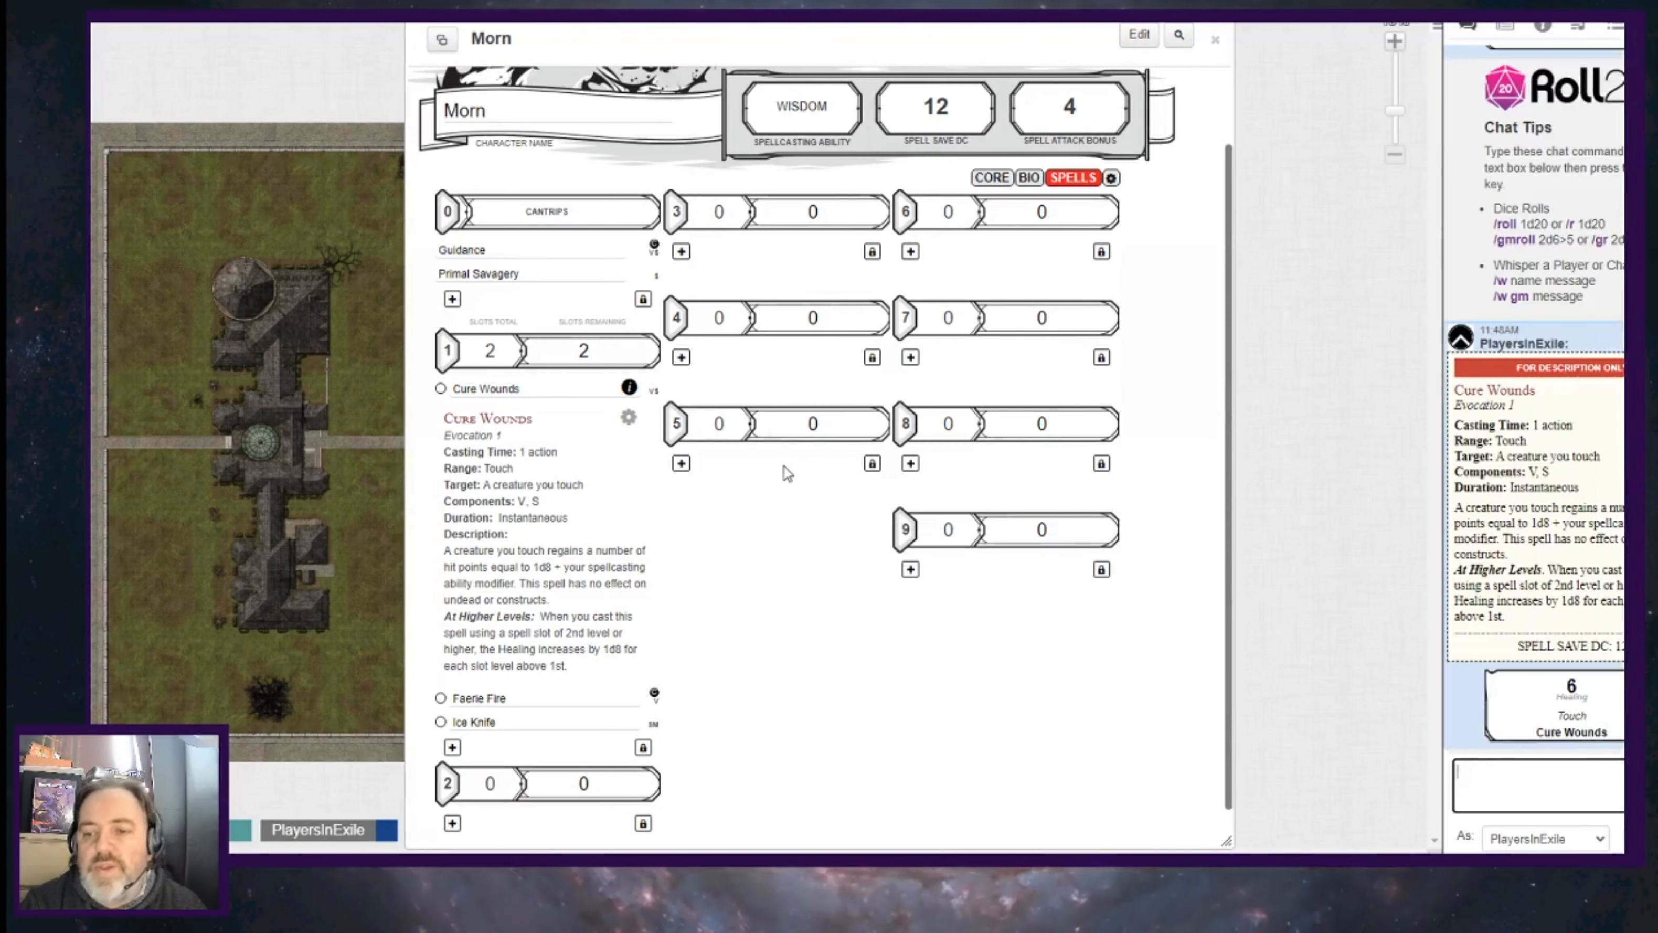
pyautogui.click(629, 387)
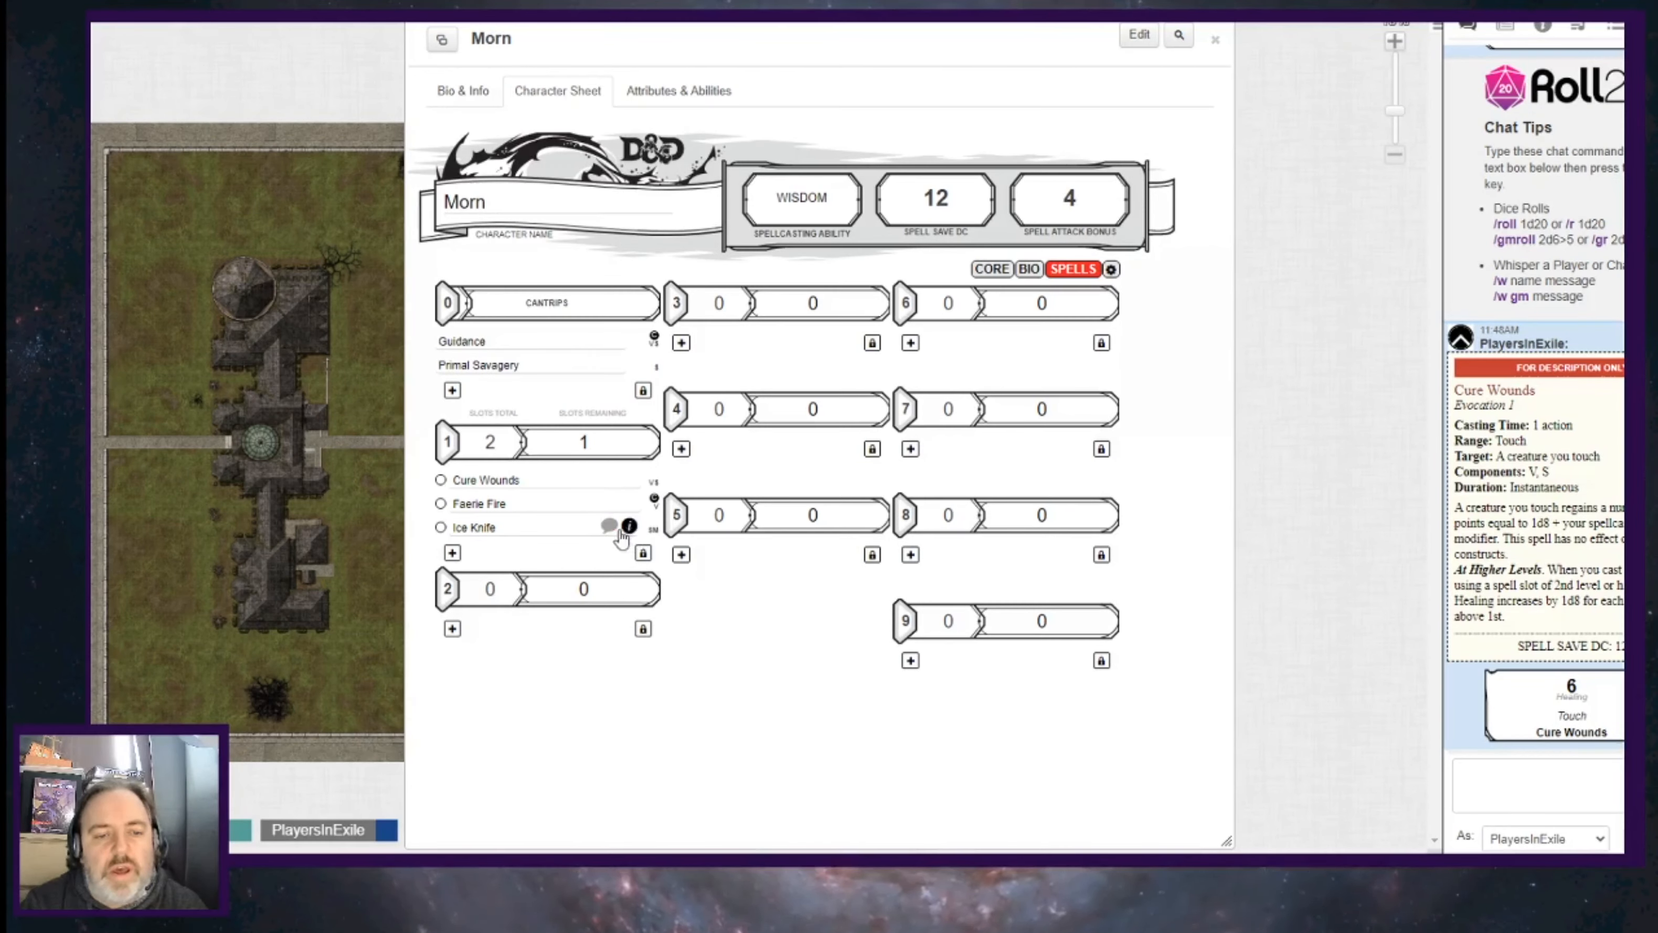
# Cast Ice Knife, roll its damage from the chat result, and return to the sheet's core page.
pyautogui.click(476, 528)
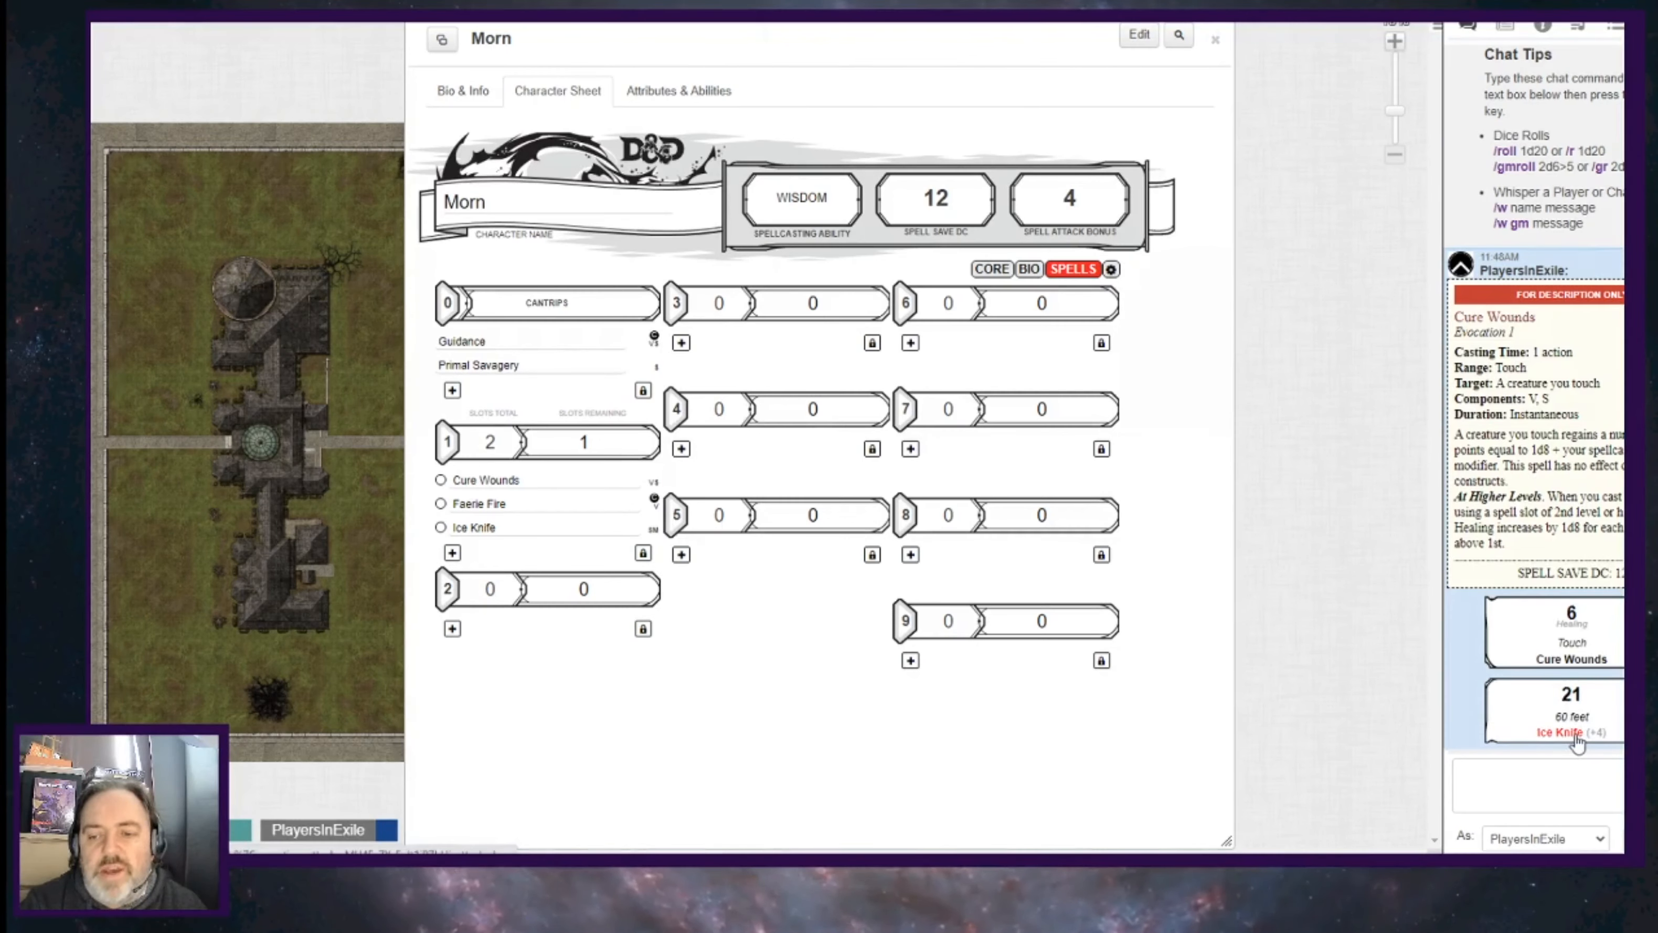
pyautogui.scroll(-2, 1577, 743)
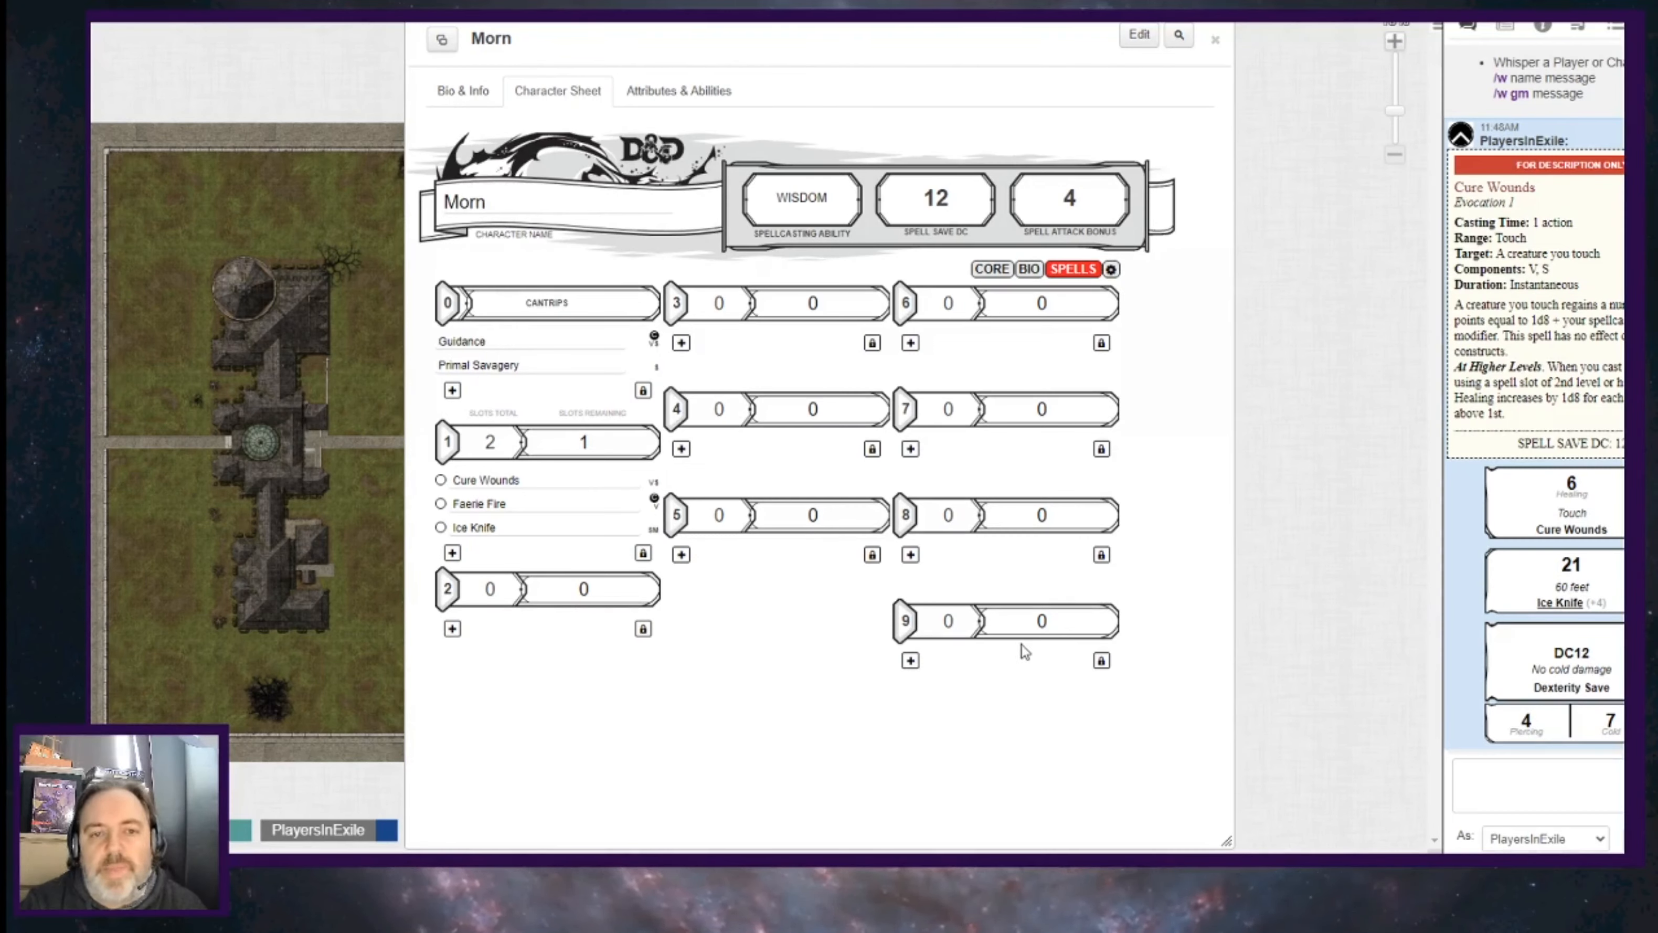
pyautogui.click(992, 269)
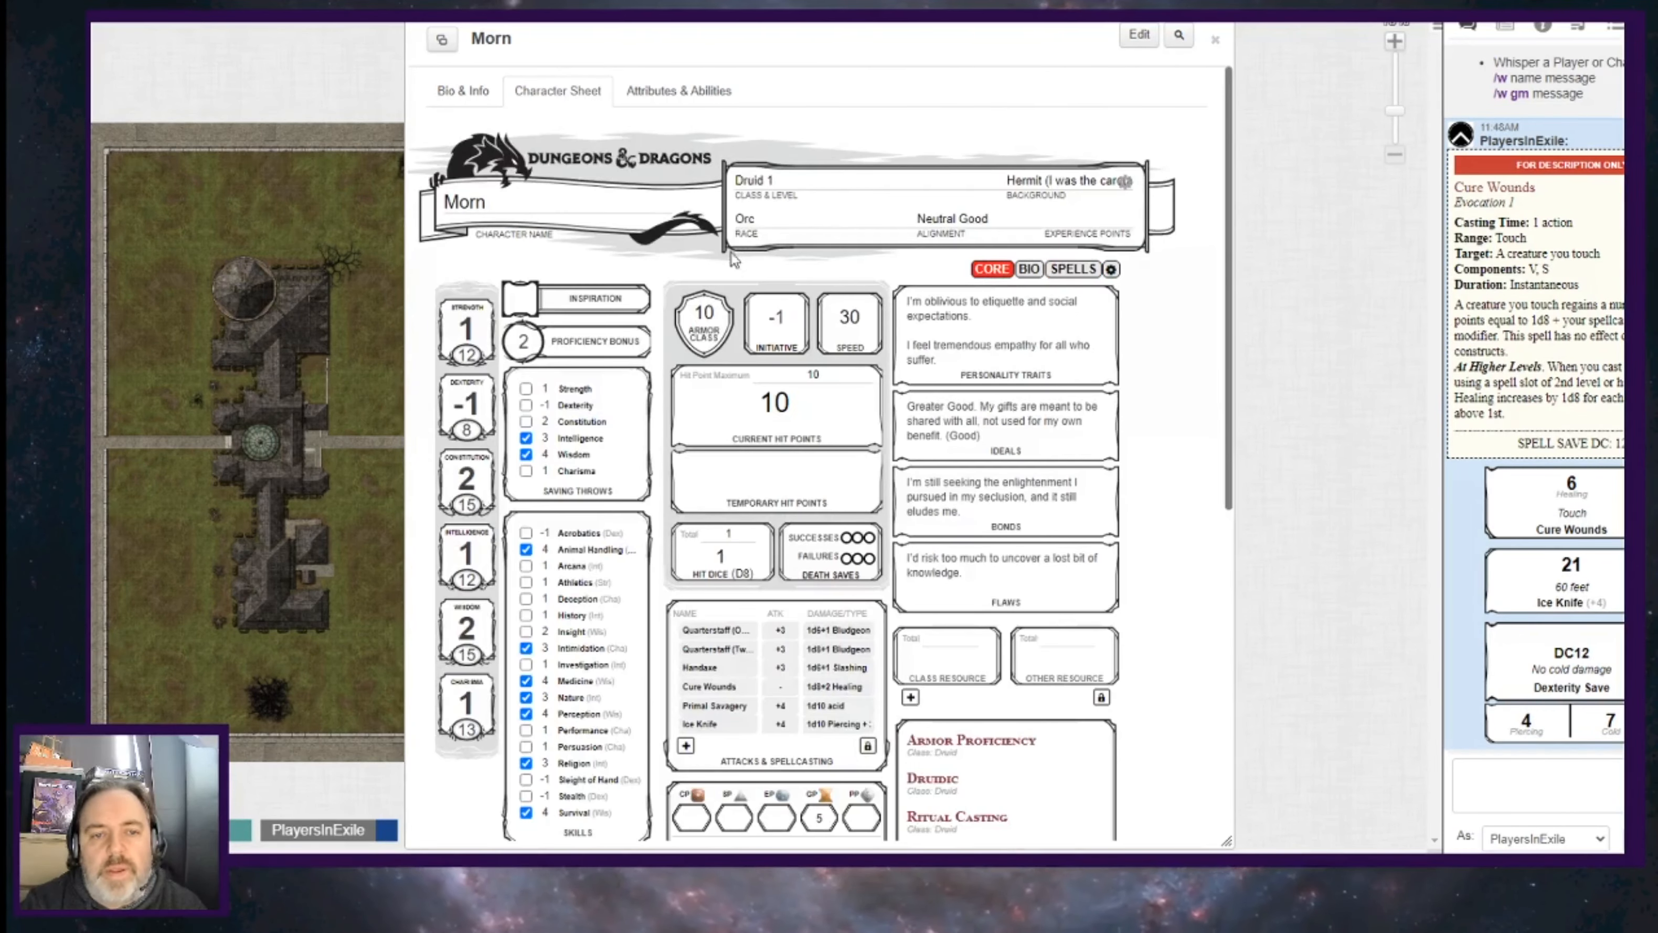
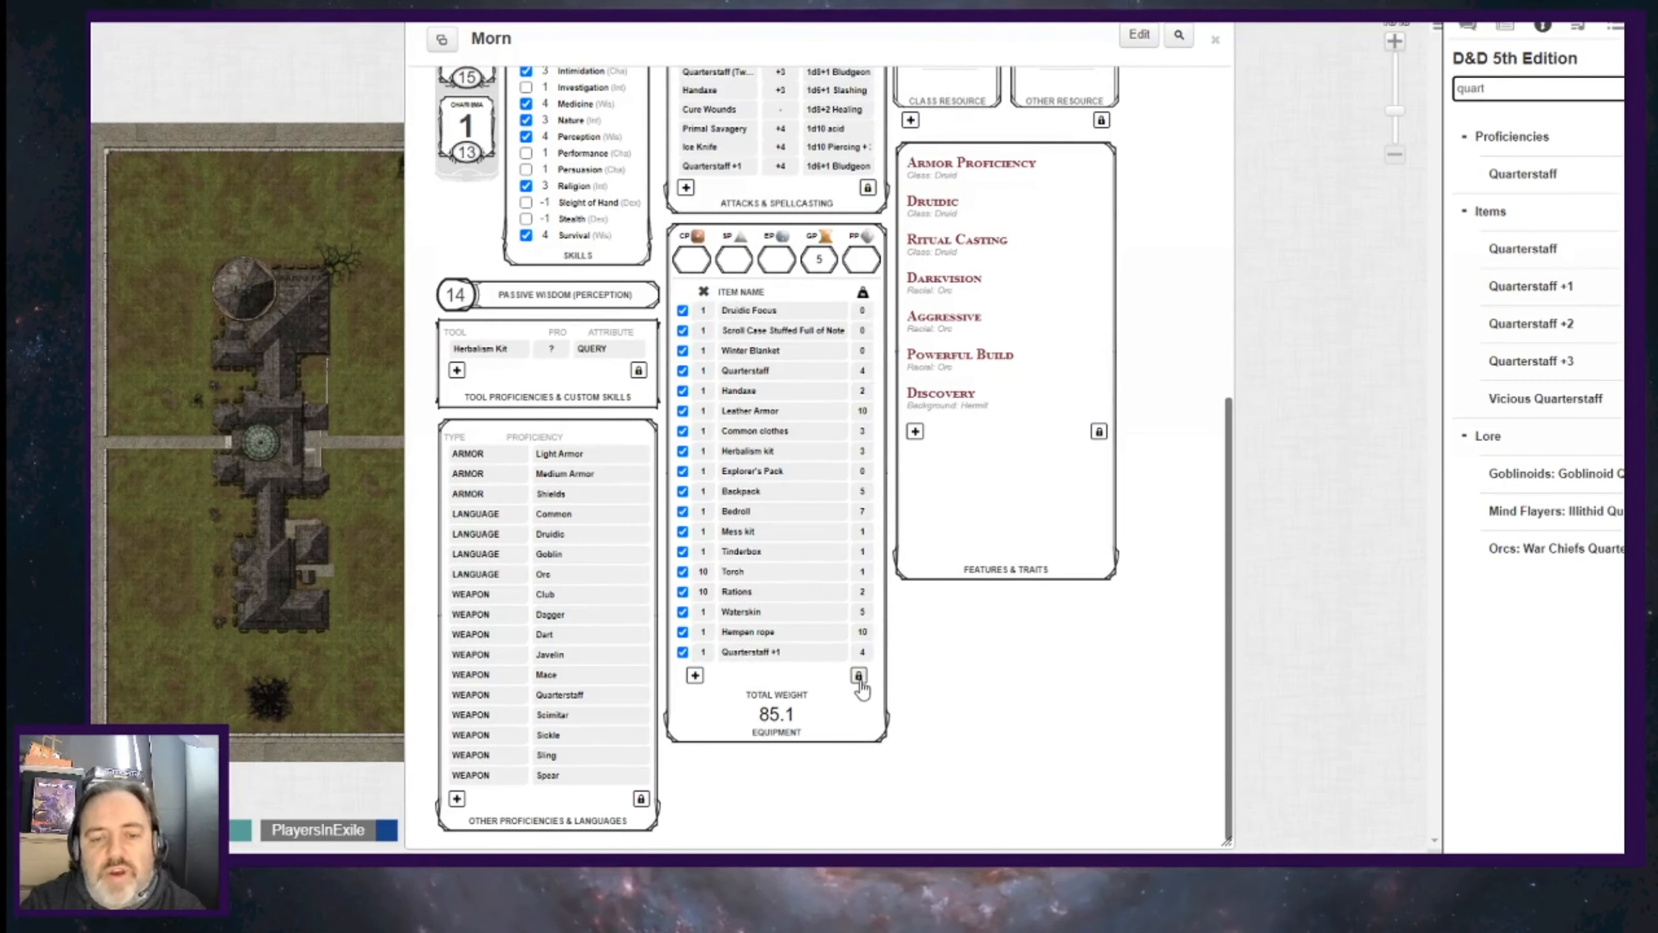
# Unlock the equipment list, delete the plain Quarterstaff, and lock the list again.
pyautogui.click(860, 676)
pyautogui.click(682, 371)
pyautogui.click(859, 656)
# Show the chat, roll a Quarterstaff +1 attack from the attacks list, and inspect its damage roll breakdown.
pyautogui.scroll(5, 778, 510)
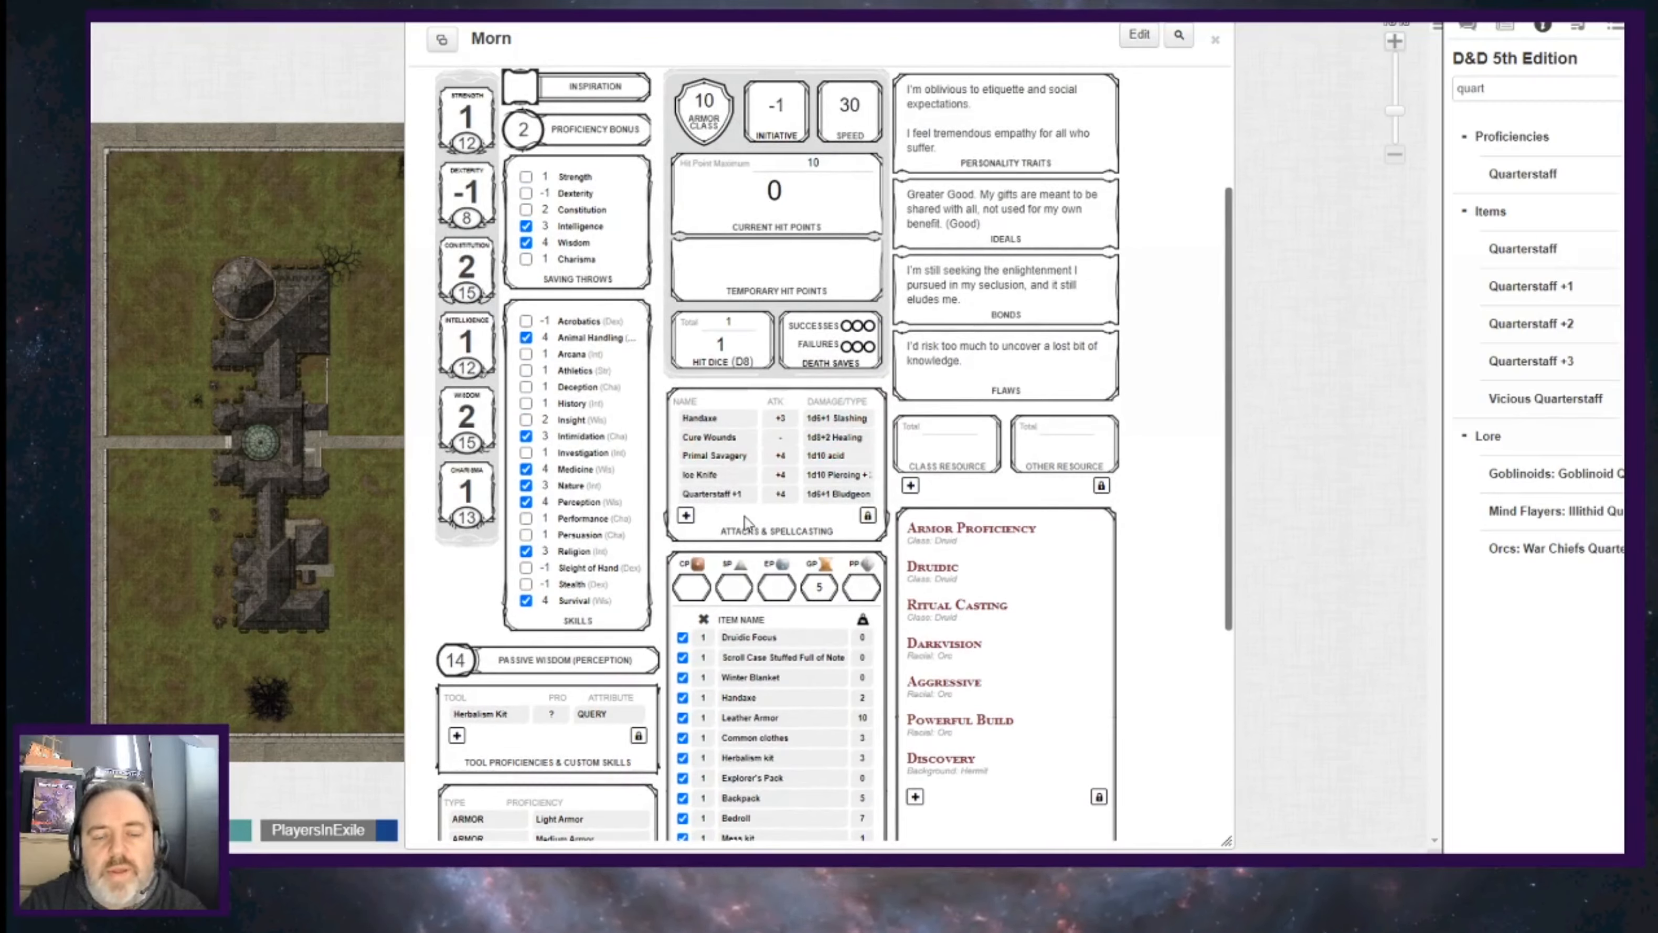
pyautogui.click(1468, 27)
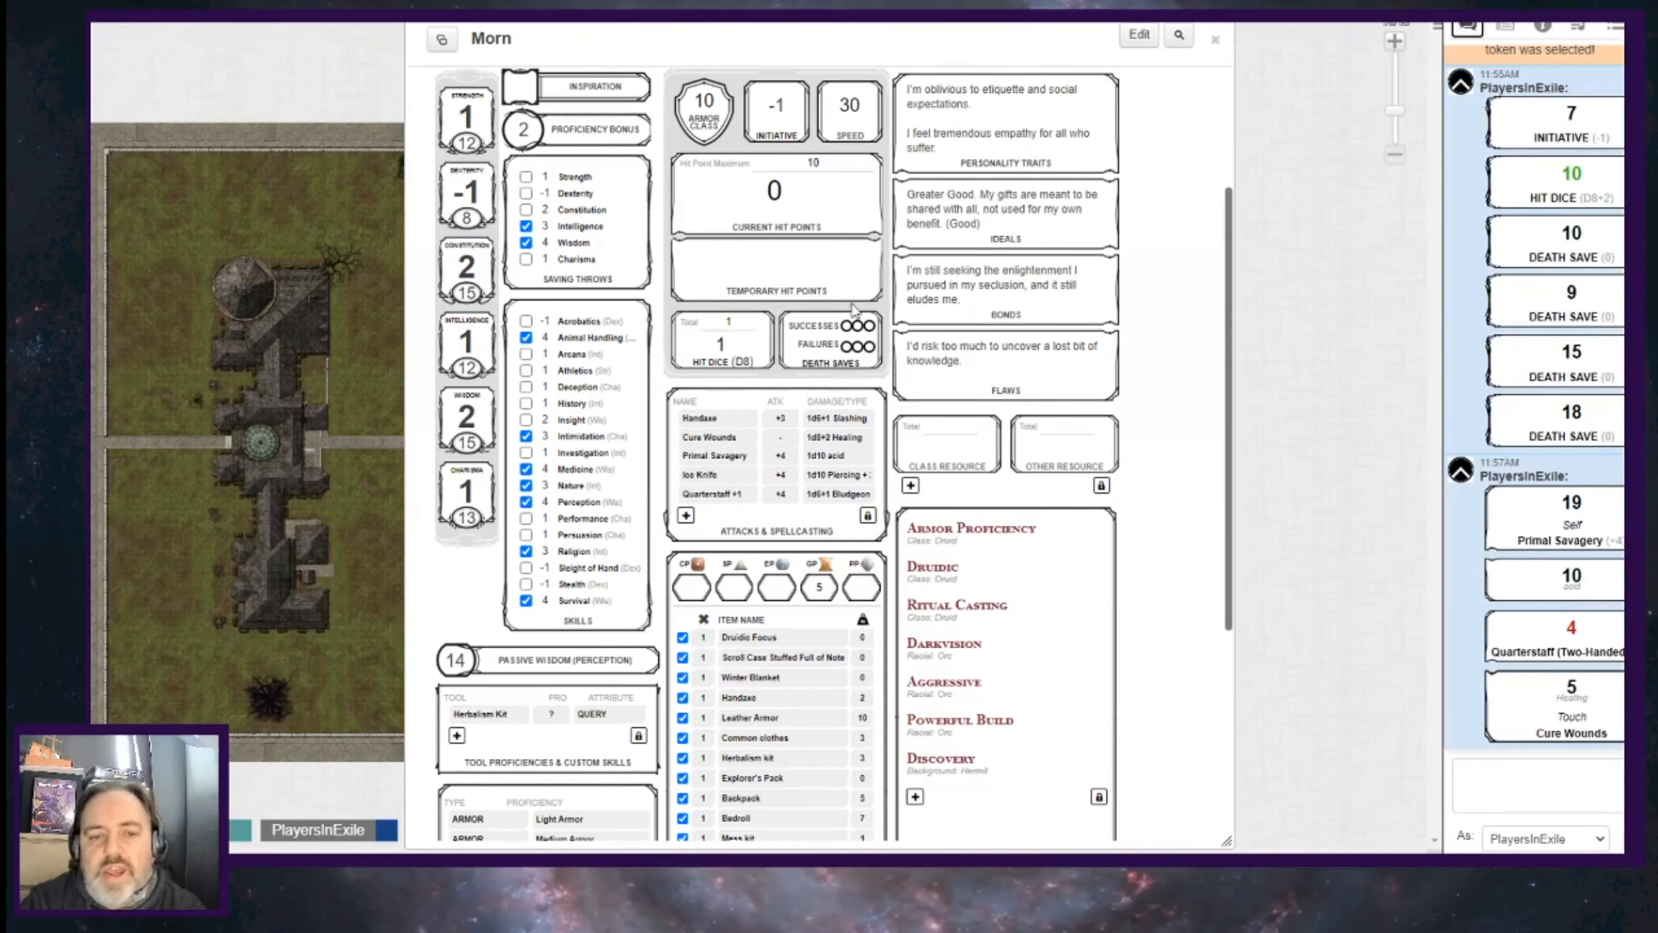
pyautogui.click(713, 496)
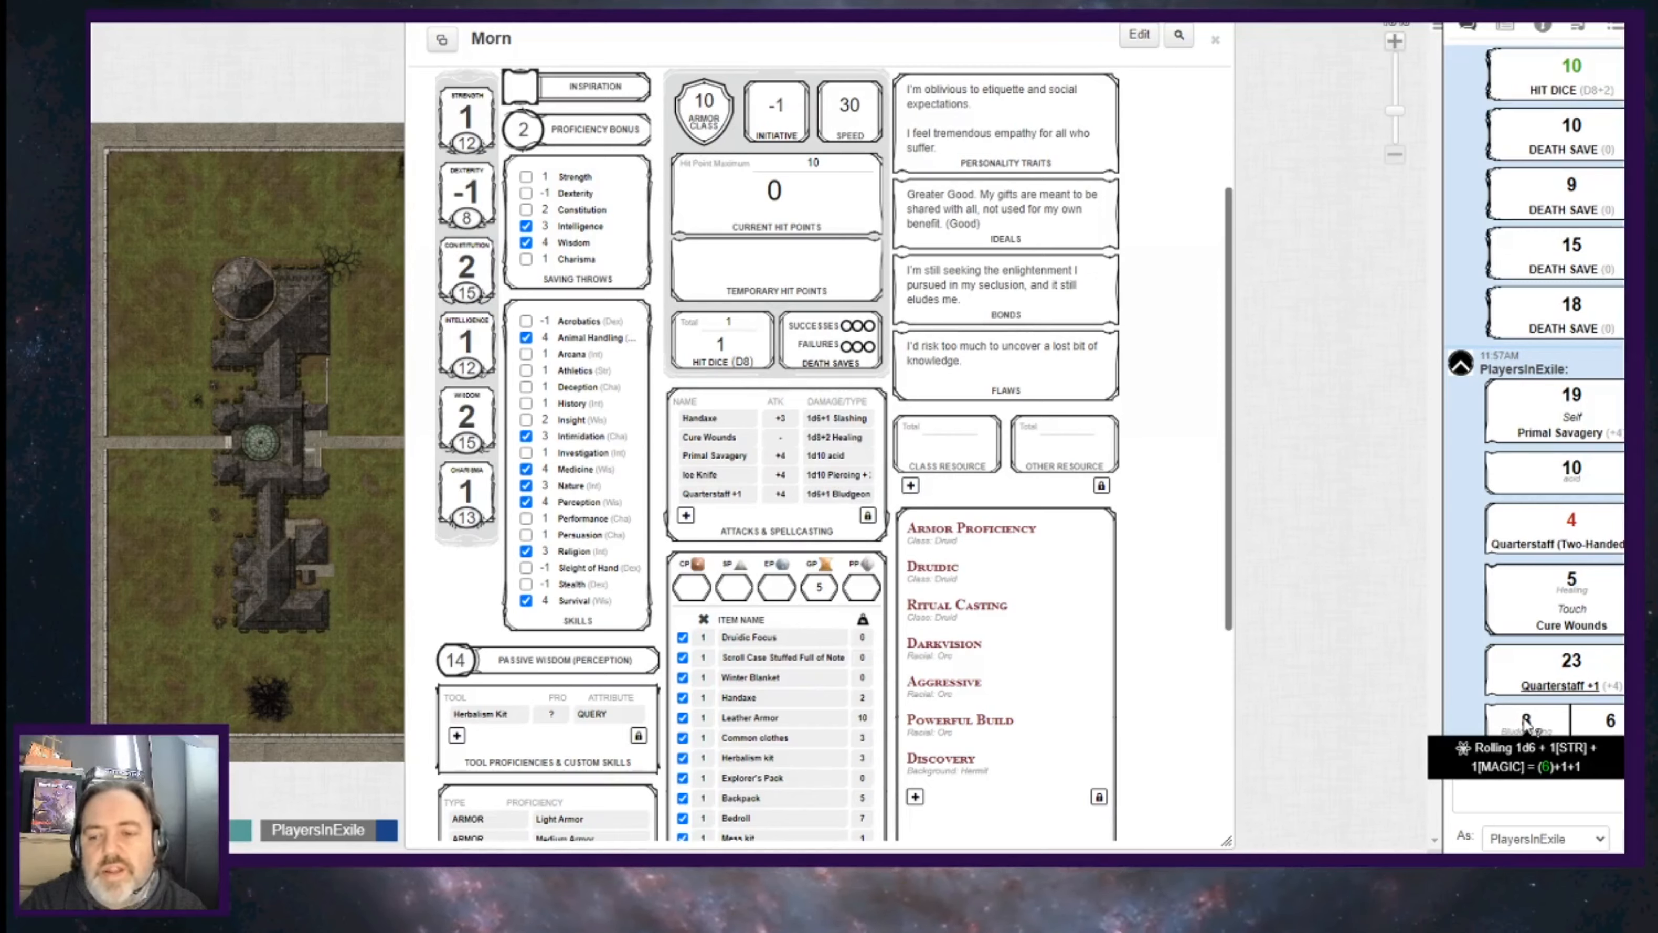
pyautogui.moveTo(1614, 730)
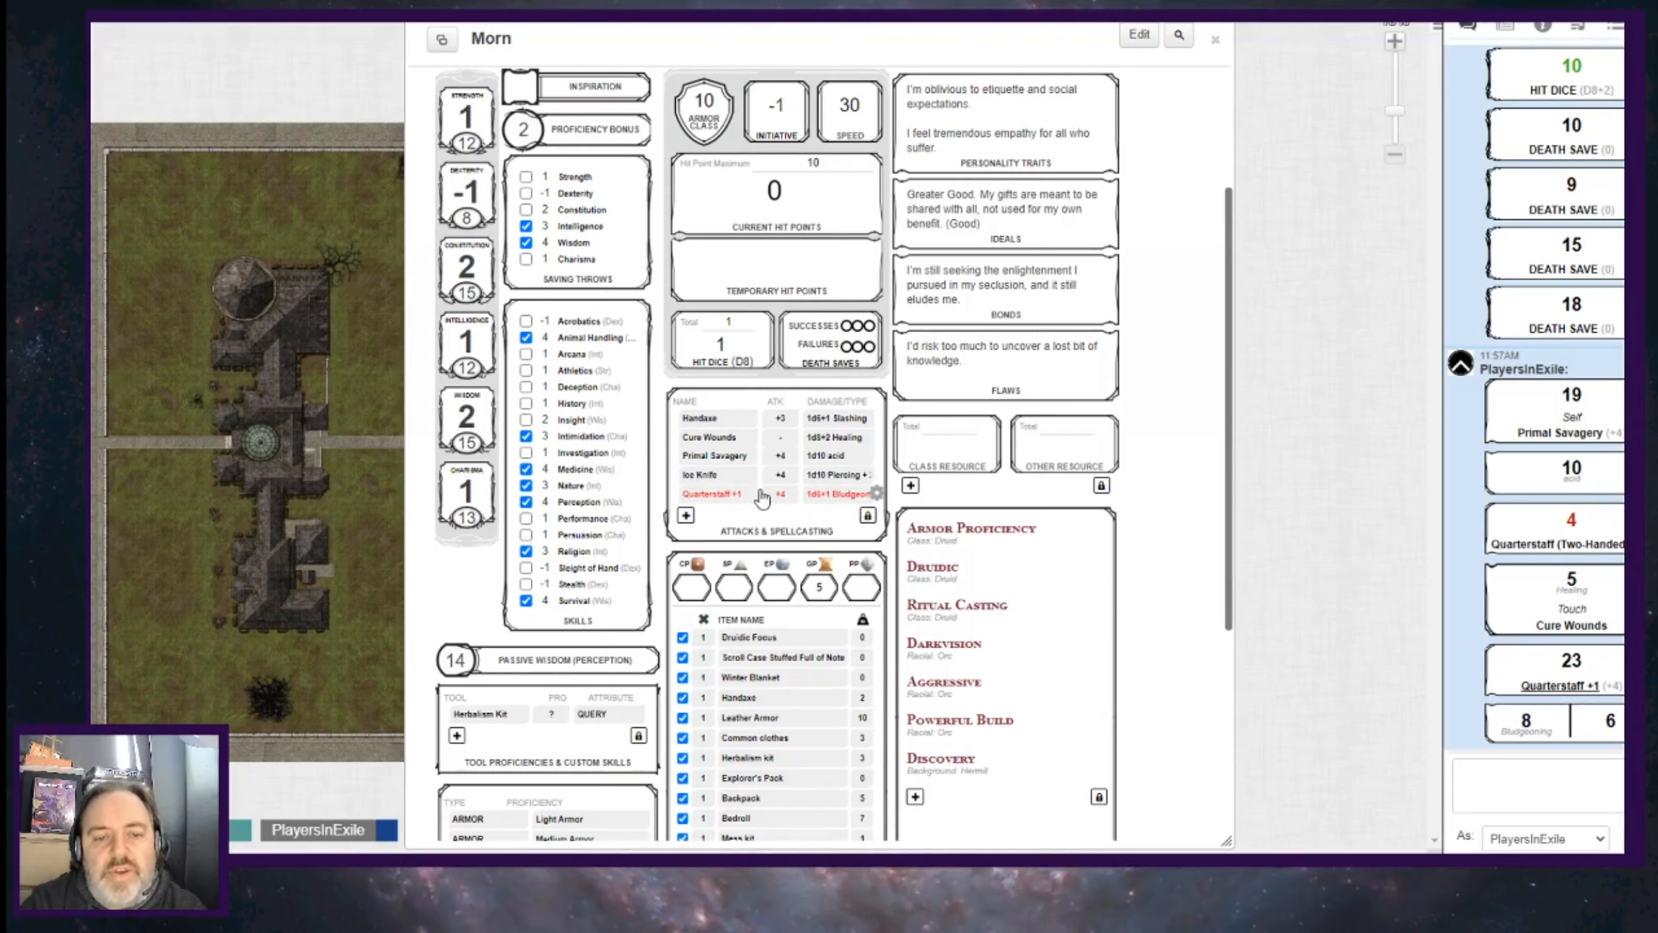
# Set the Quarterstaff +1 attack's second damage to use the STR modifier and Bludgeoning type, and close its details.
pyautogui.moveTo(881, 498)
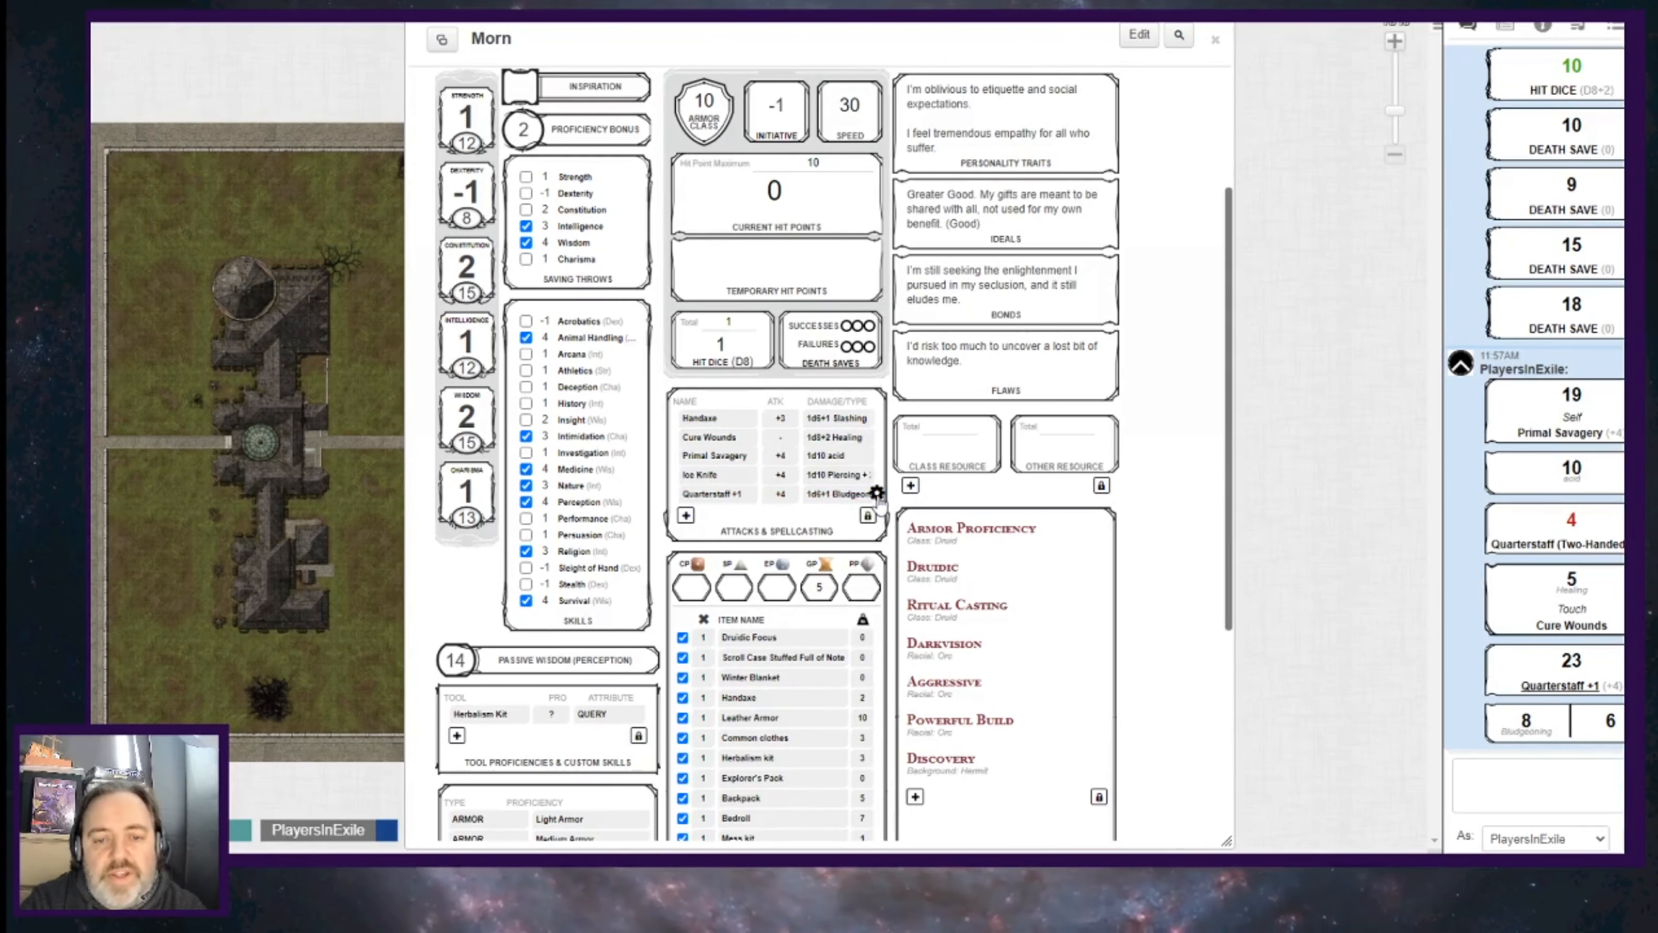
pyautogui.click(877, 493)
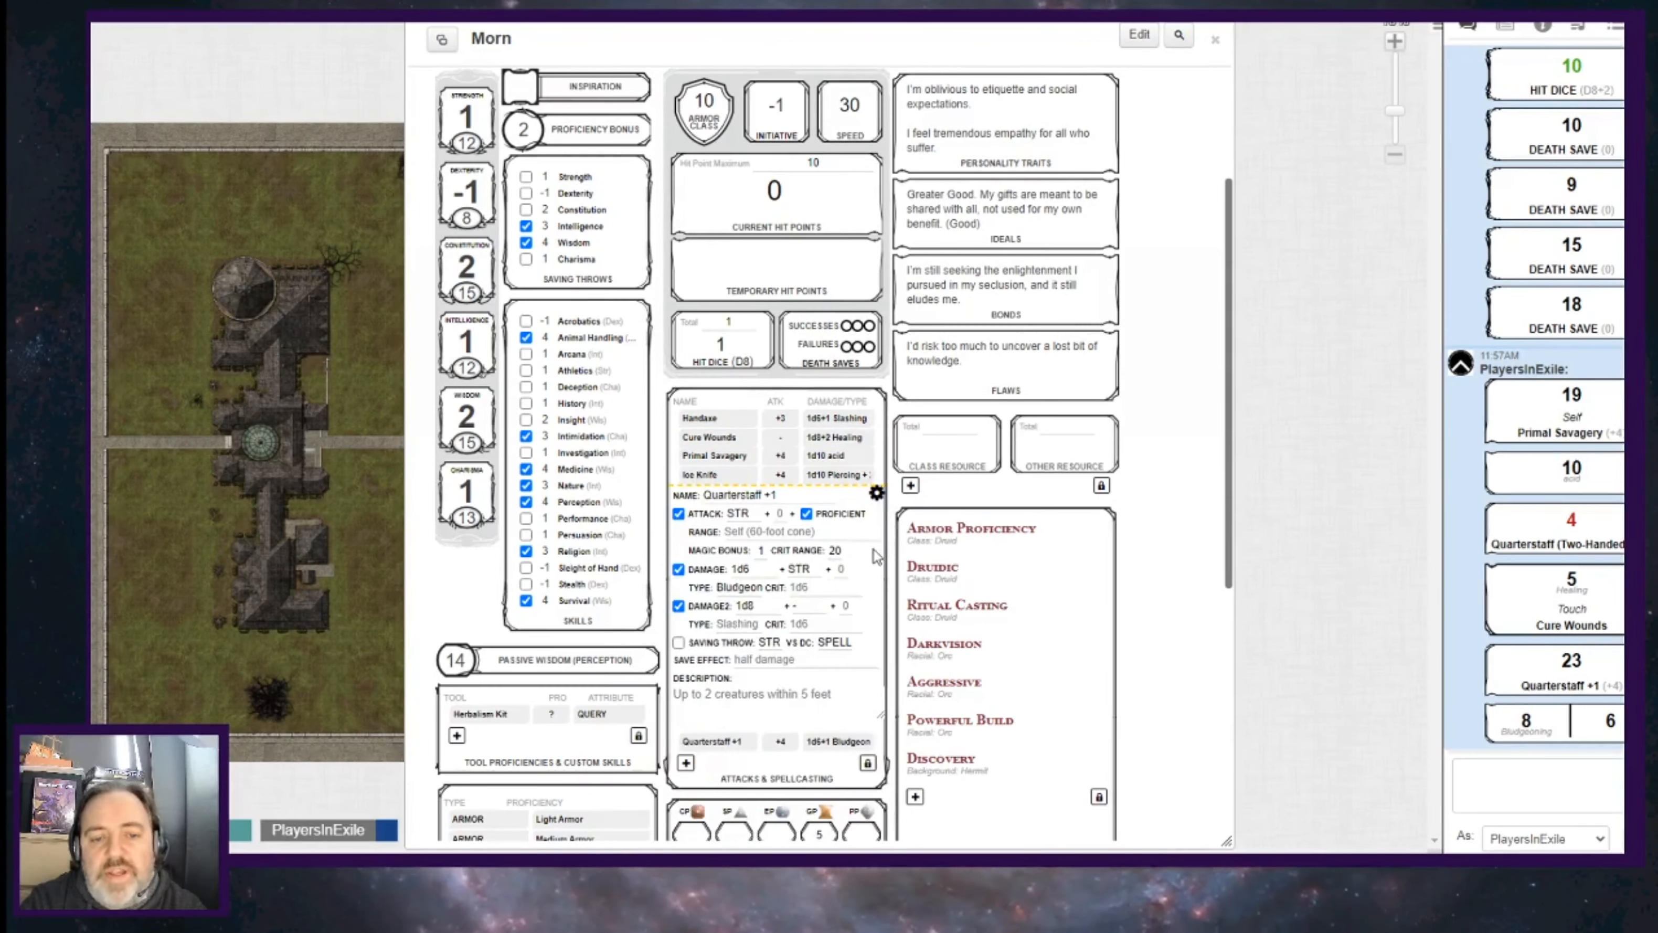
pyautogui.scroll(-2, 872, 560)
pyautogui.click(805, 423)
pyautogui.click(804, 440)
pyautogui.click(737, 442)
pyautogui.write('Bludgeoning')
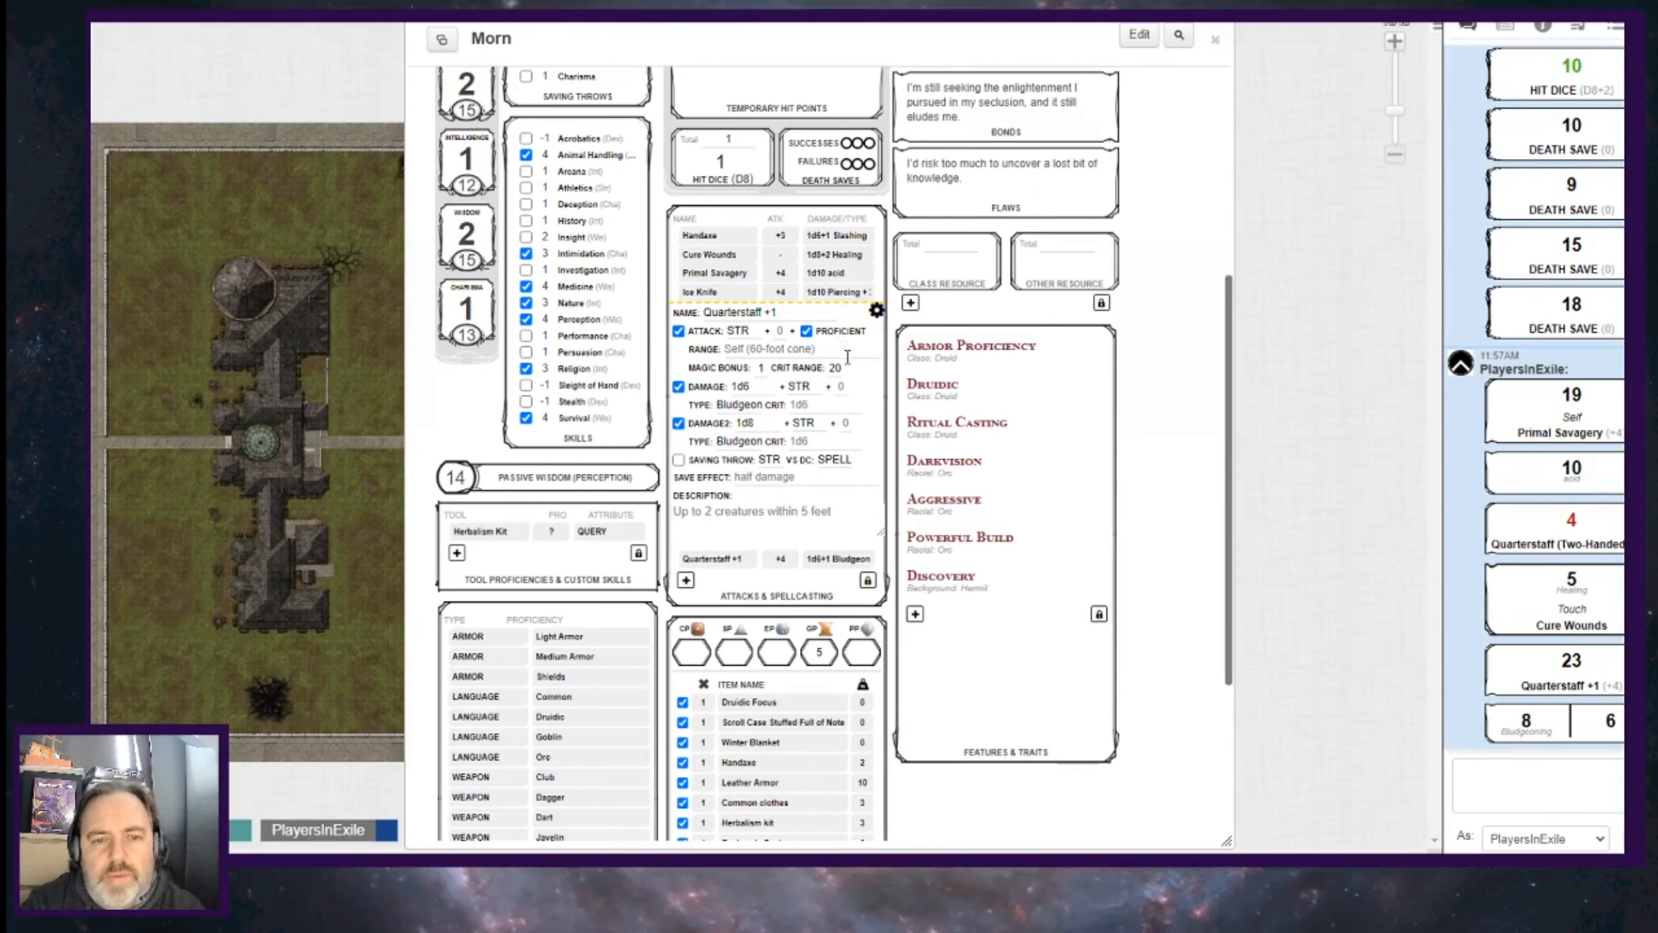
pyautogui.click(877, 309)
# Roll the Quarterstaff +1 attack and inspect the breakdown of both damage rolls in the chat.
pyautogui.click(712, 312)
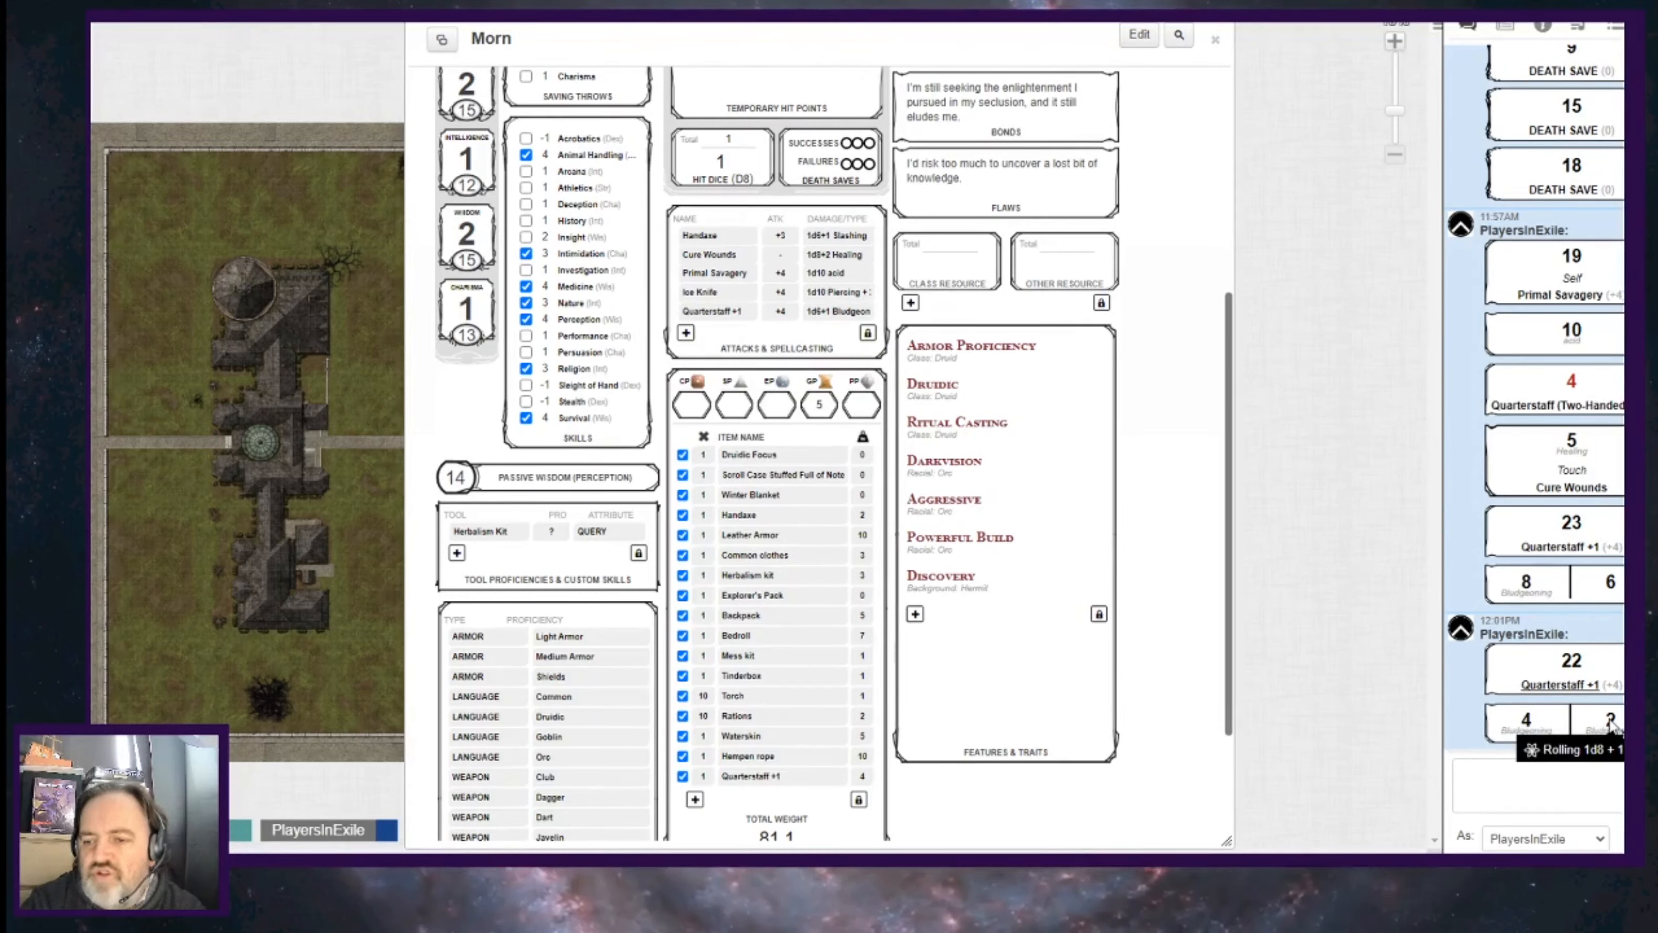
pyautogui.moveTo(1531, 723)
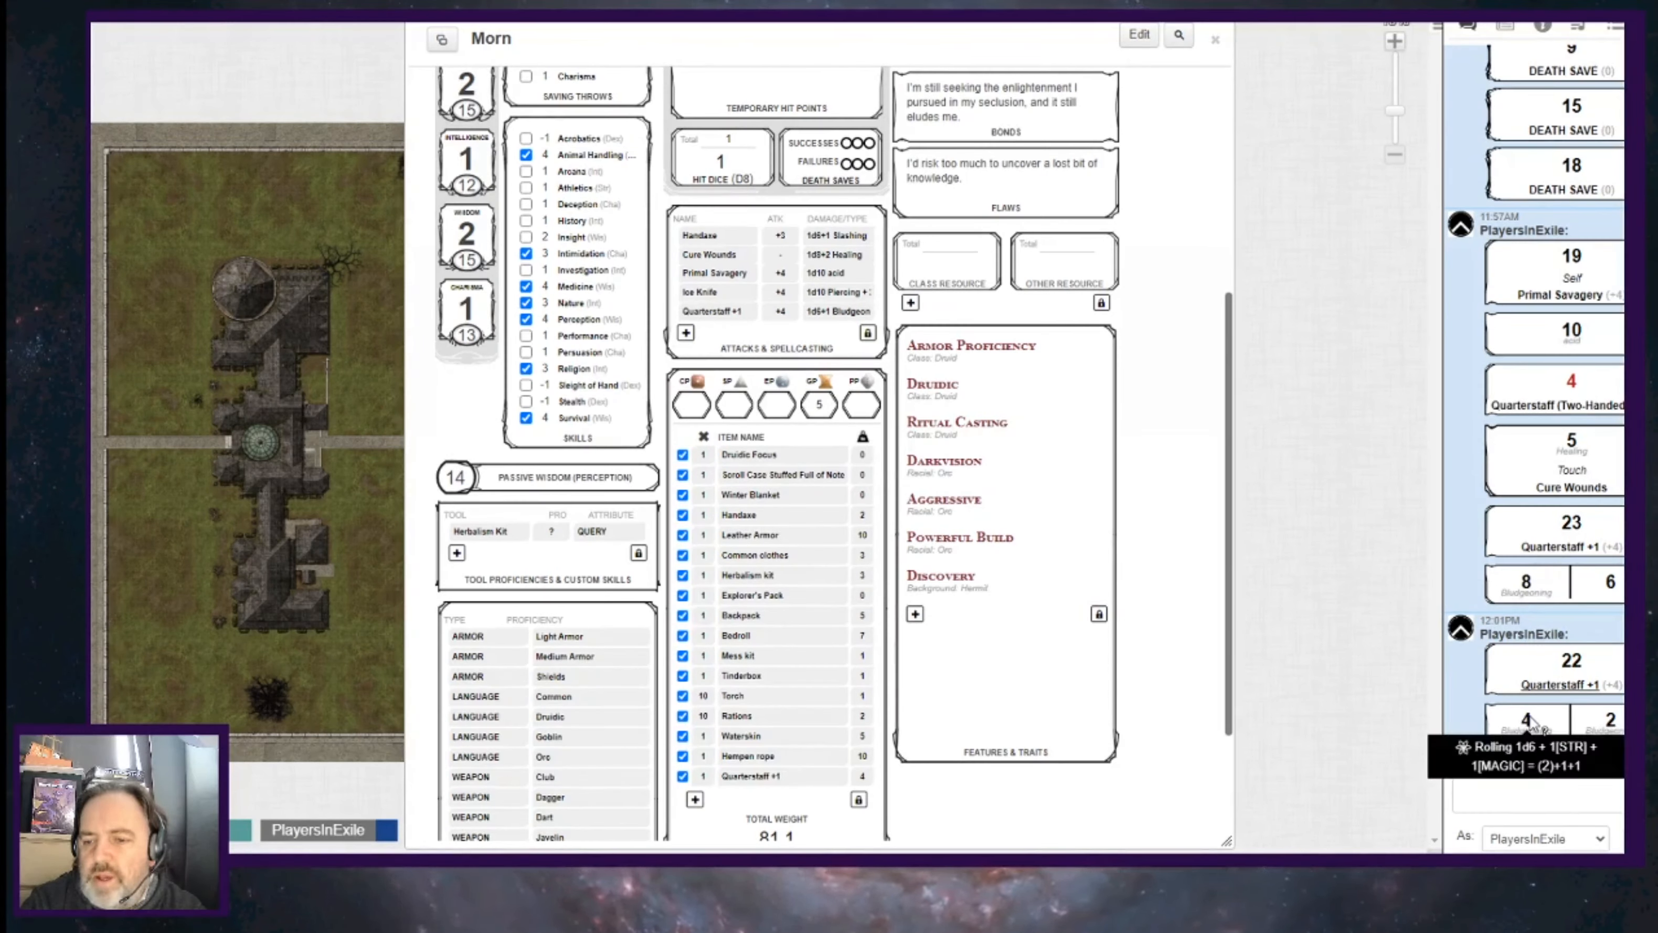
pyautogui.moveTo(1605, 732)
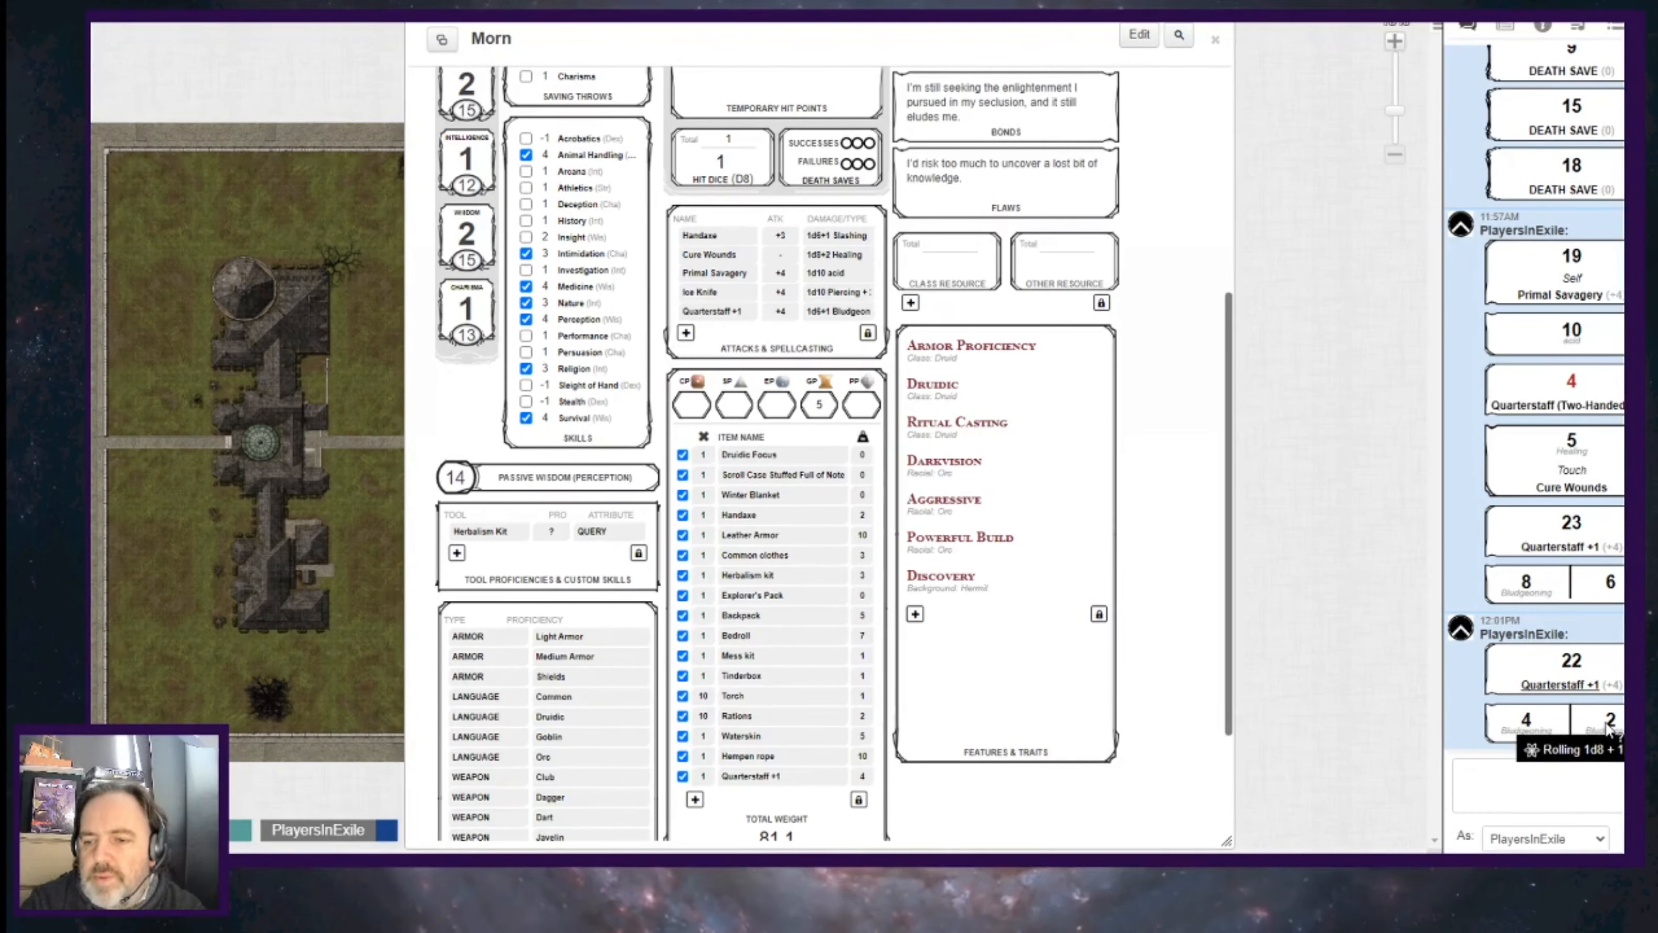
# Add a flat bonus of 1 to the Quarterstaff +1 attack's second damage and close its details.
pyautogui.click(875, 312)
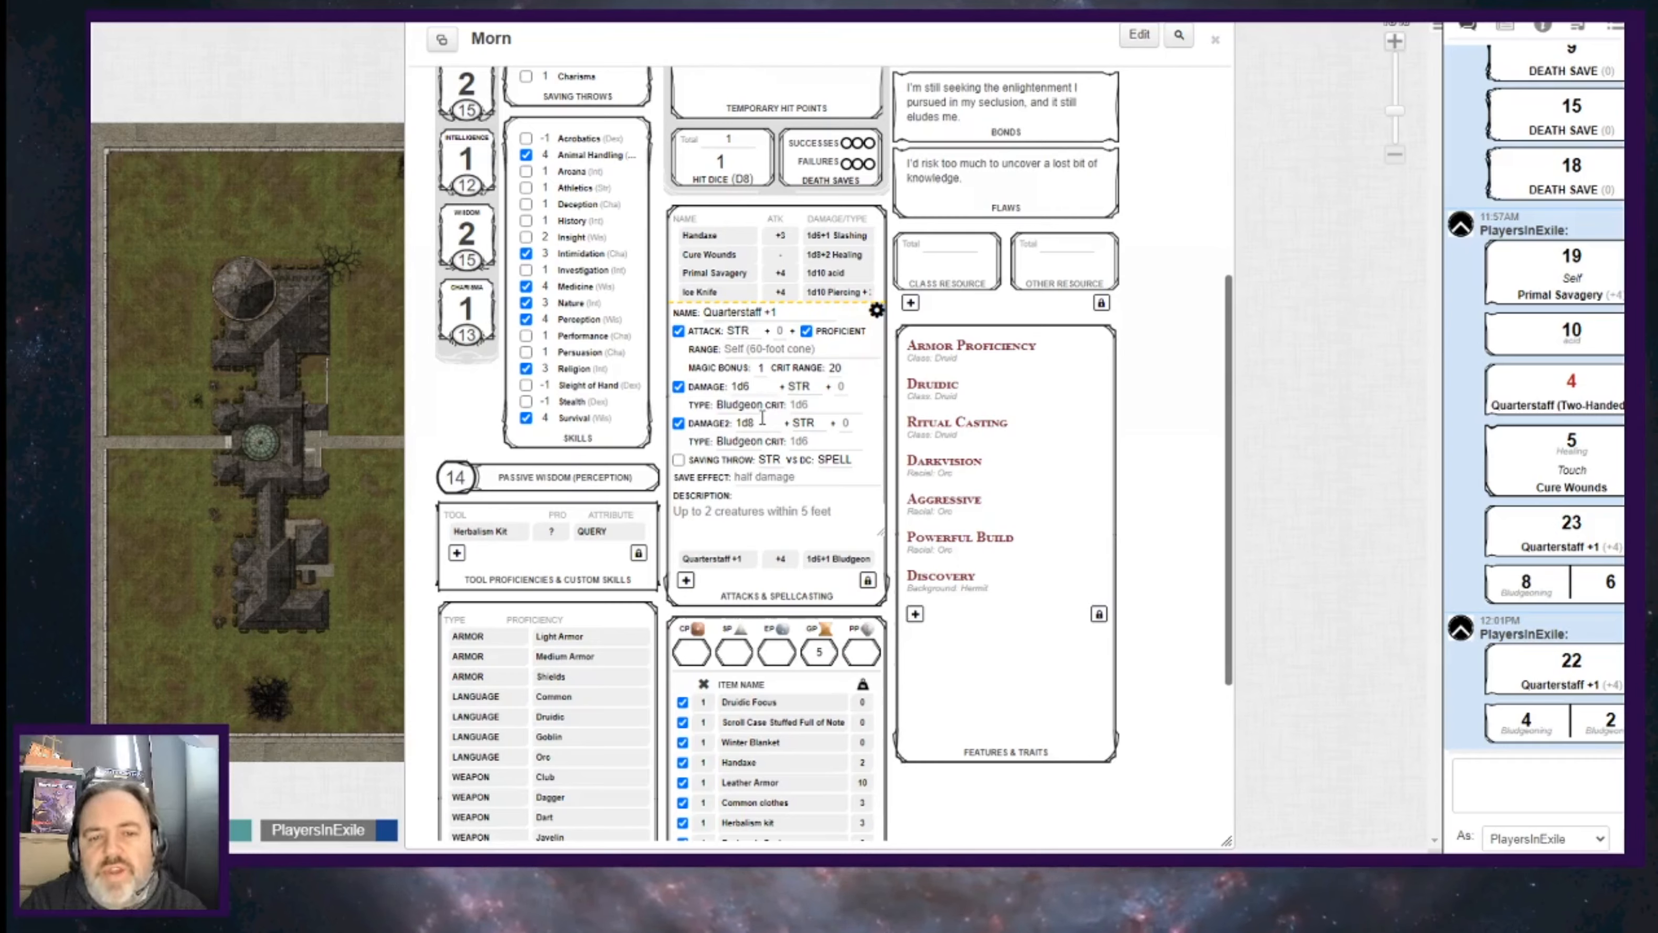
pyautogui.click(845, 423)
pyautogui.write('1')
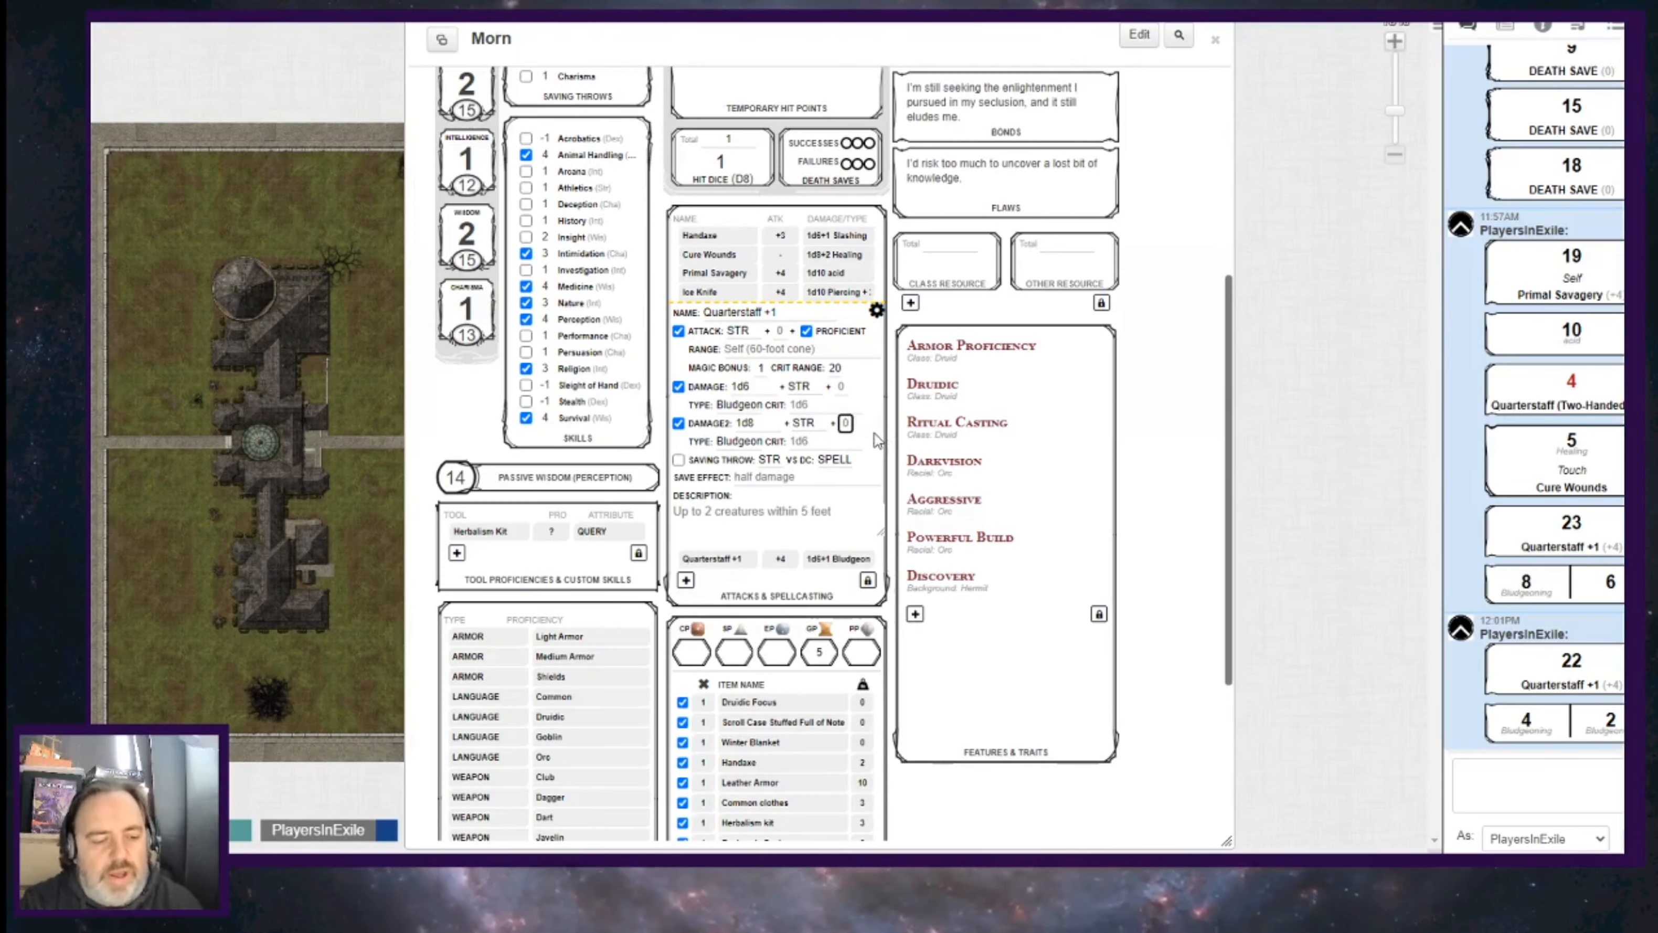
pyautogui.click(874, 434)
pyautogui.click(876, 311)
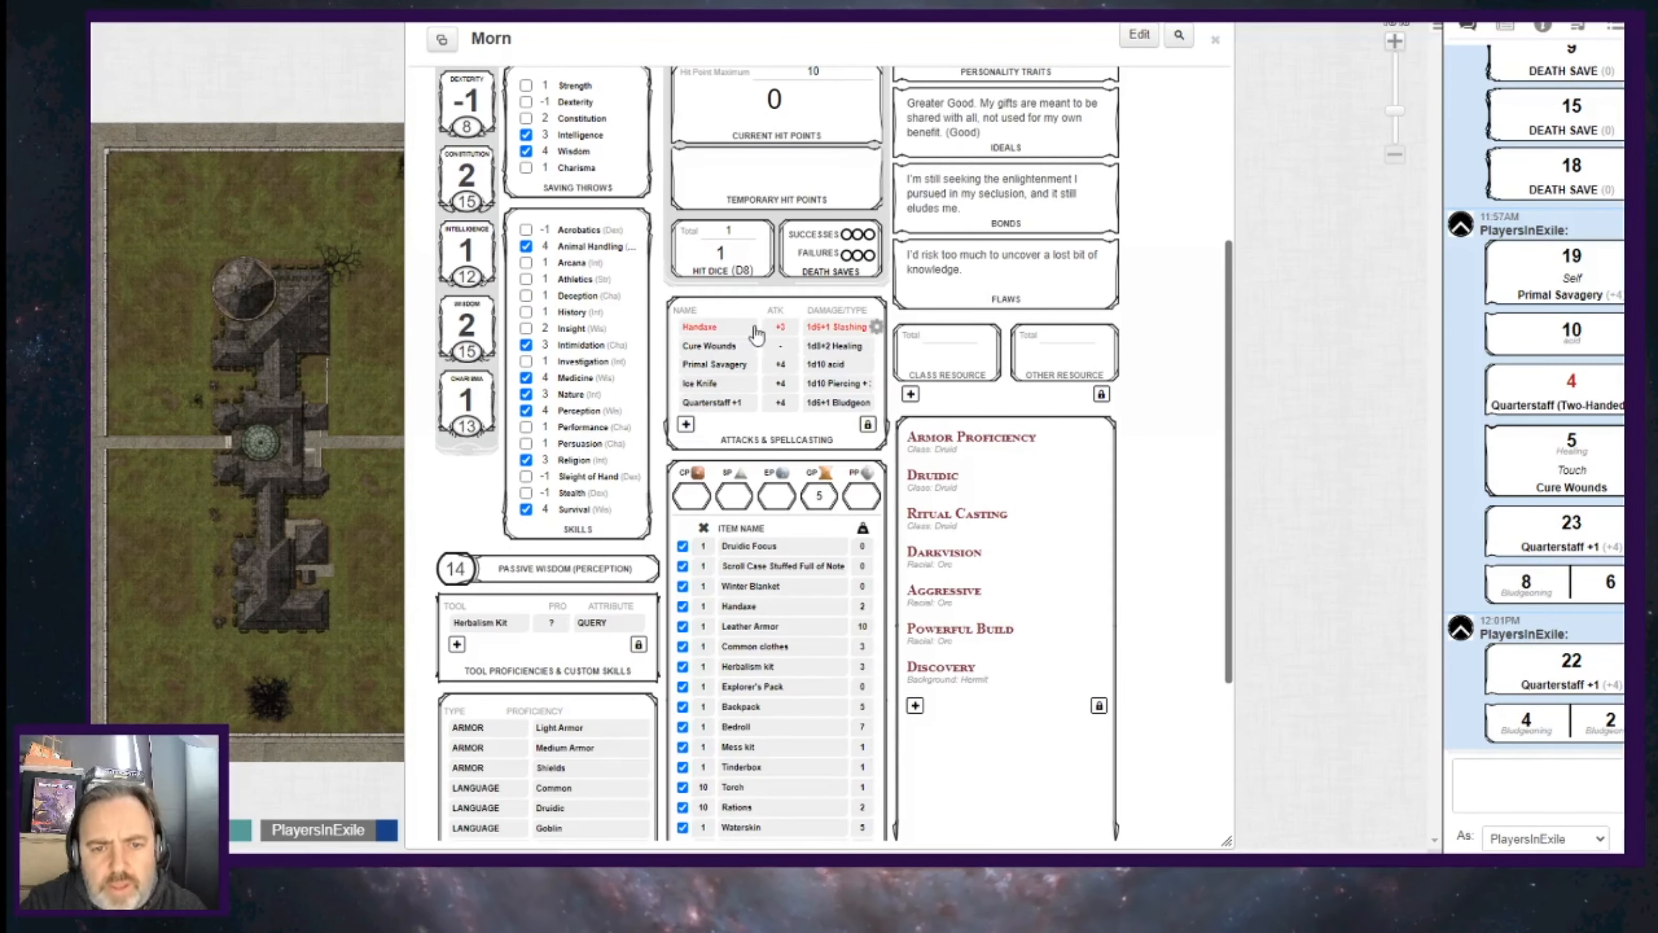
# Search the compendium for "leather" and add Leather Armor +1 to the character's equipment.
pyautogui.scroll(-3, 753, 418)
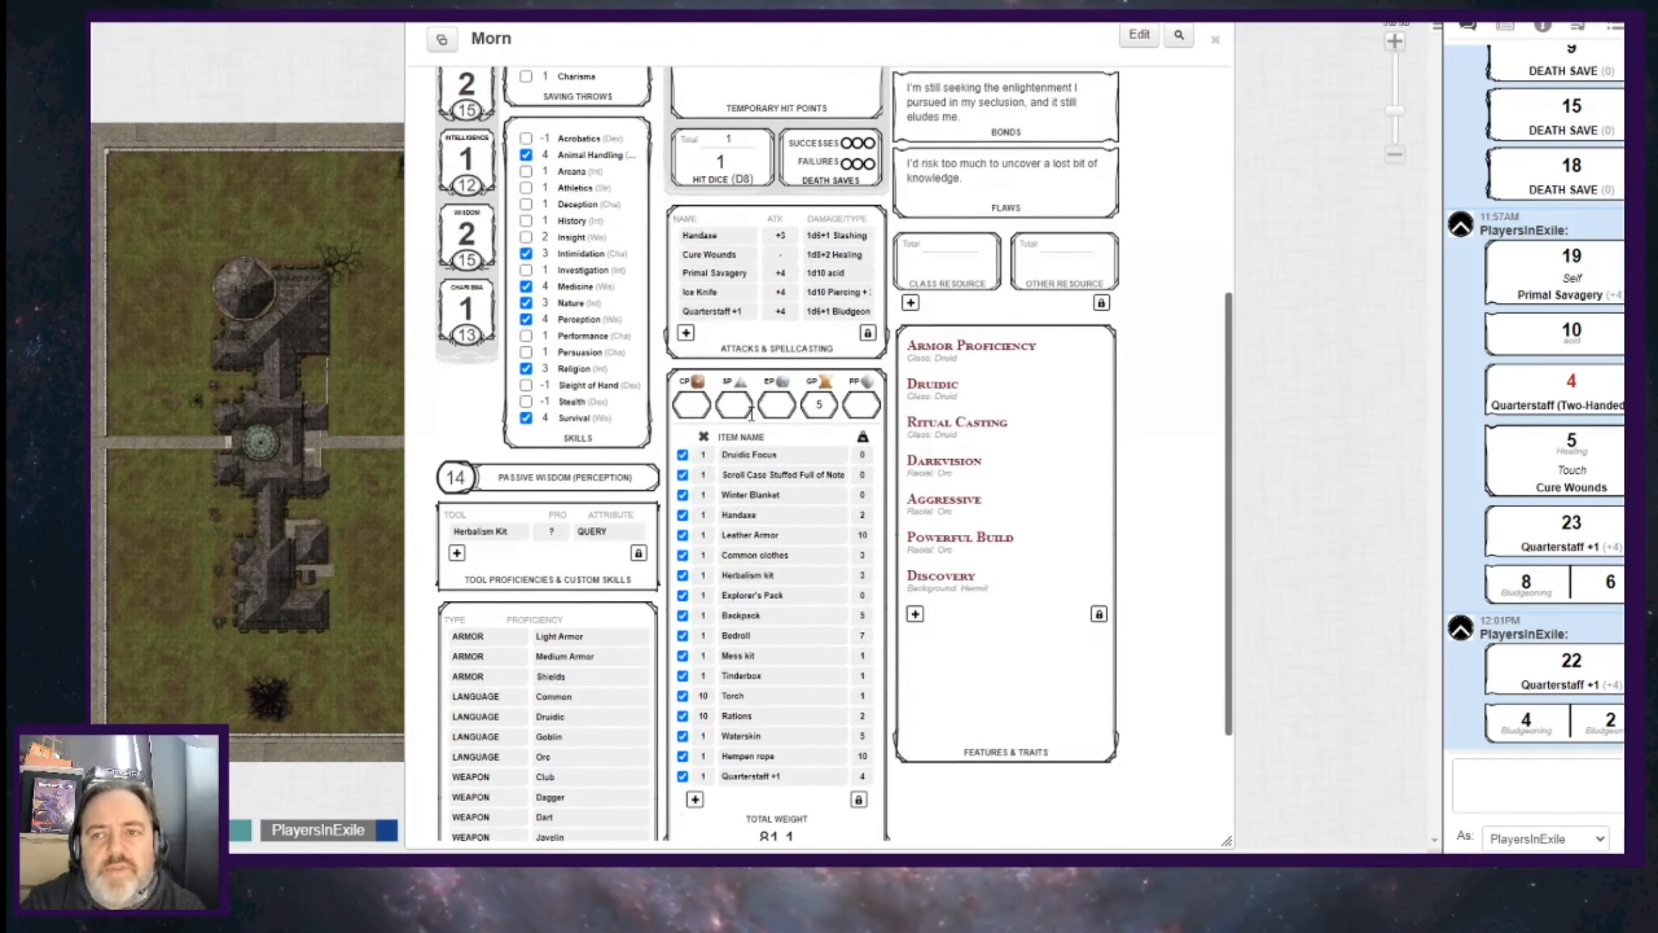
pyautogui.scroll(-2, 789, 450)
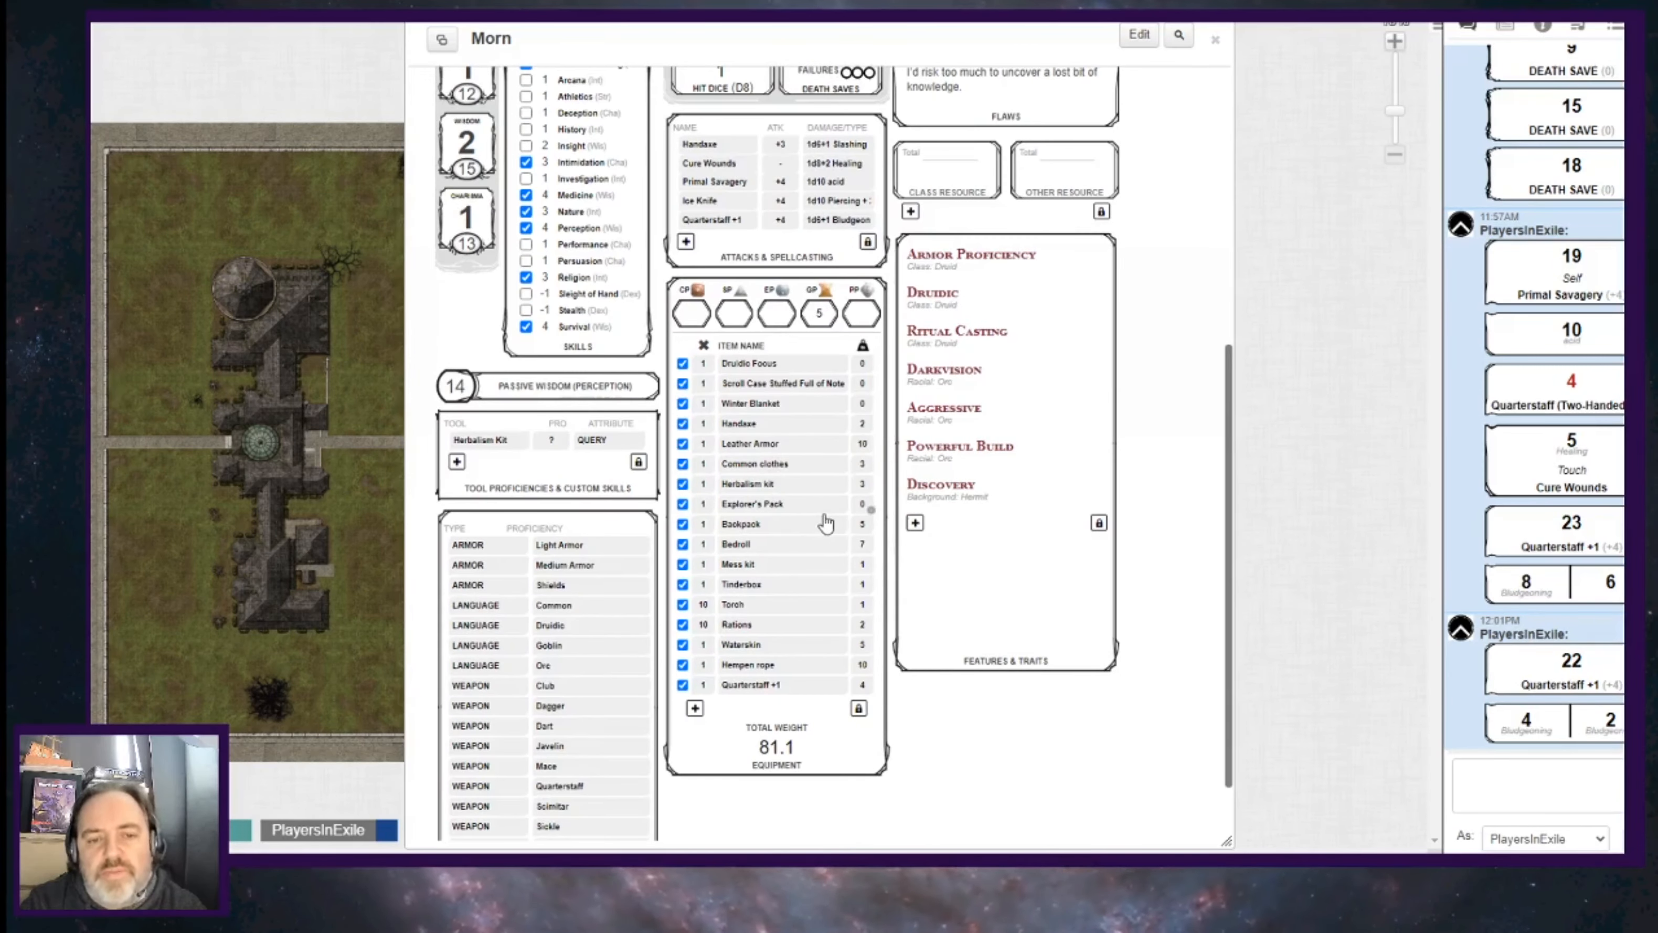
pyautogui.scroll(10, 1153, 318)
pyautogui.scroll(-12, 1155, 318)
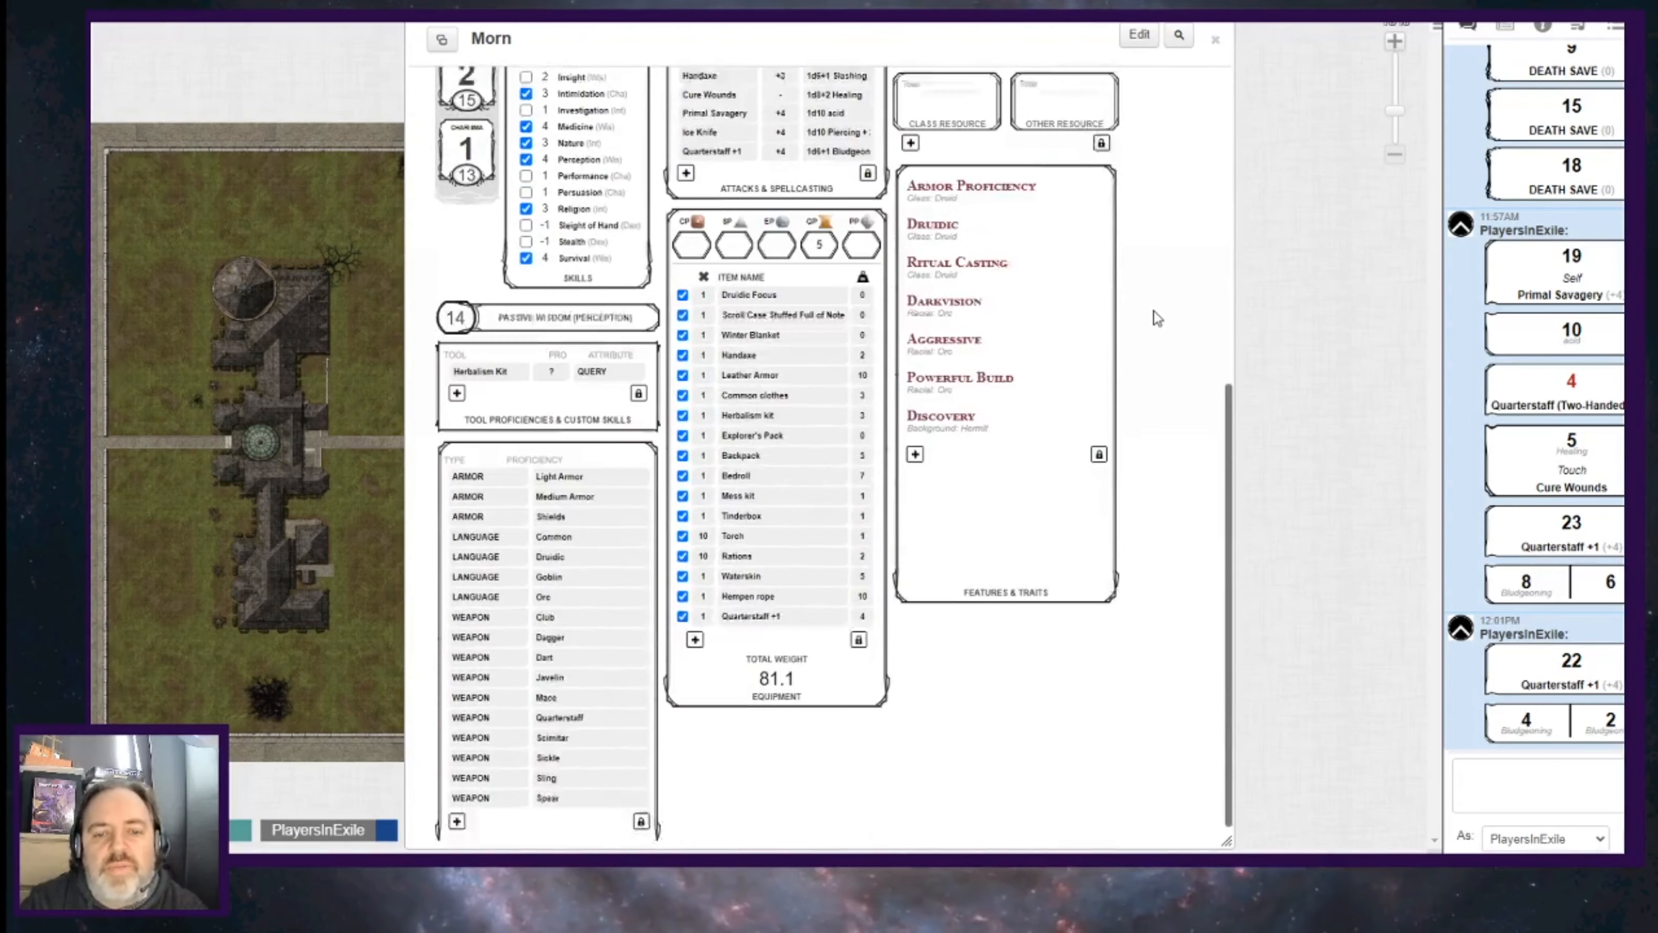
pyautogui.scroll(-1, 1155, 318)
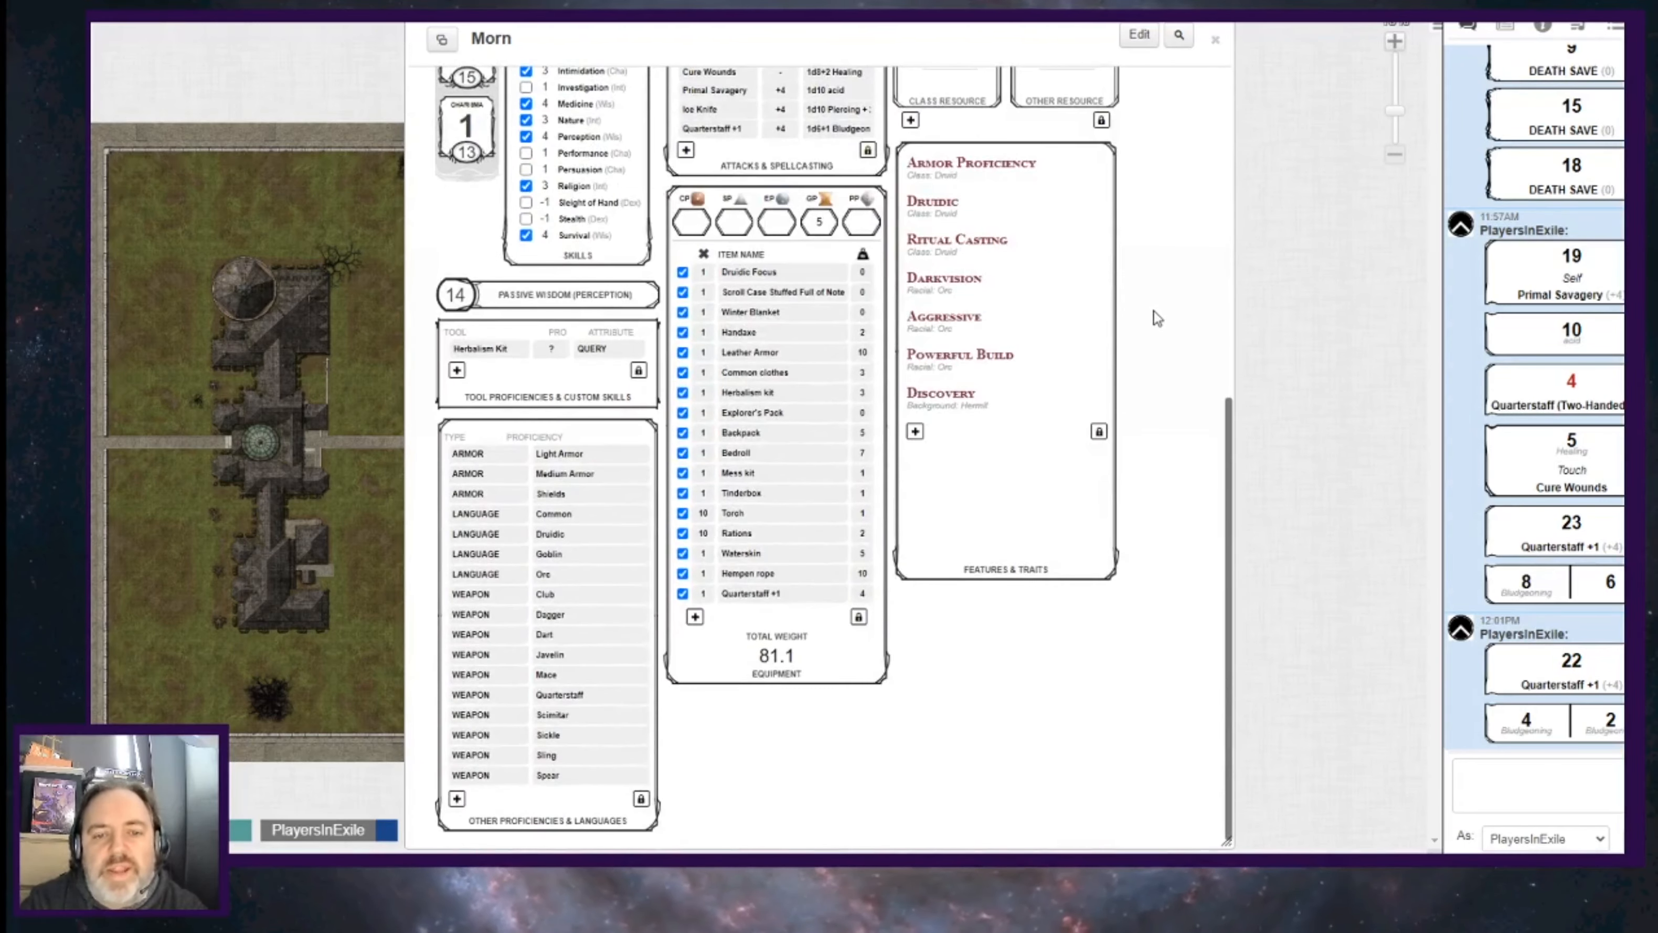
pyautogui.click(1544, 27)
pyautogui.doubleClick(1519, 92)
pyautogui.write('leather')
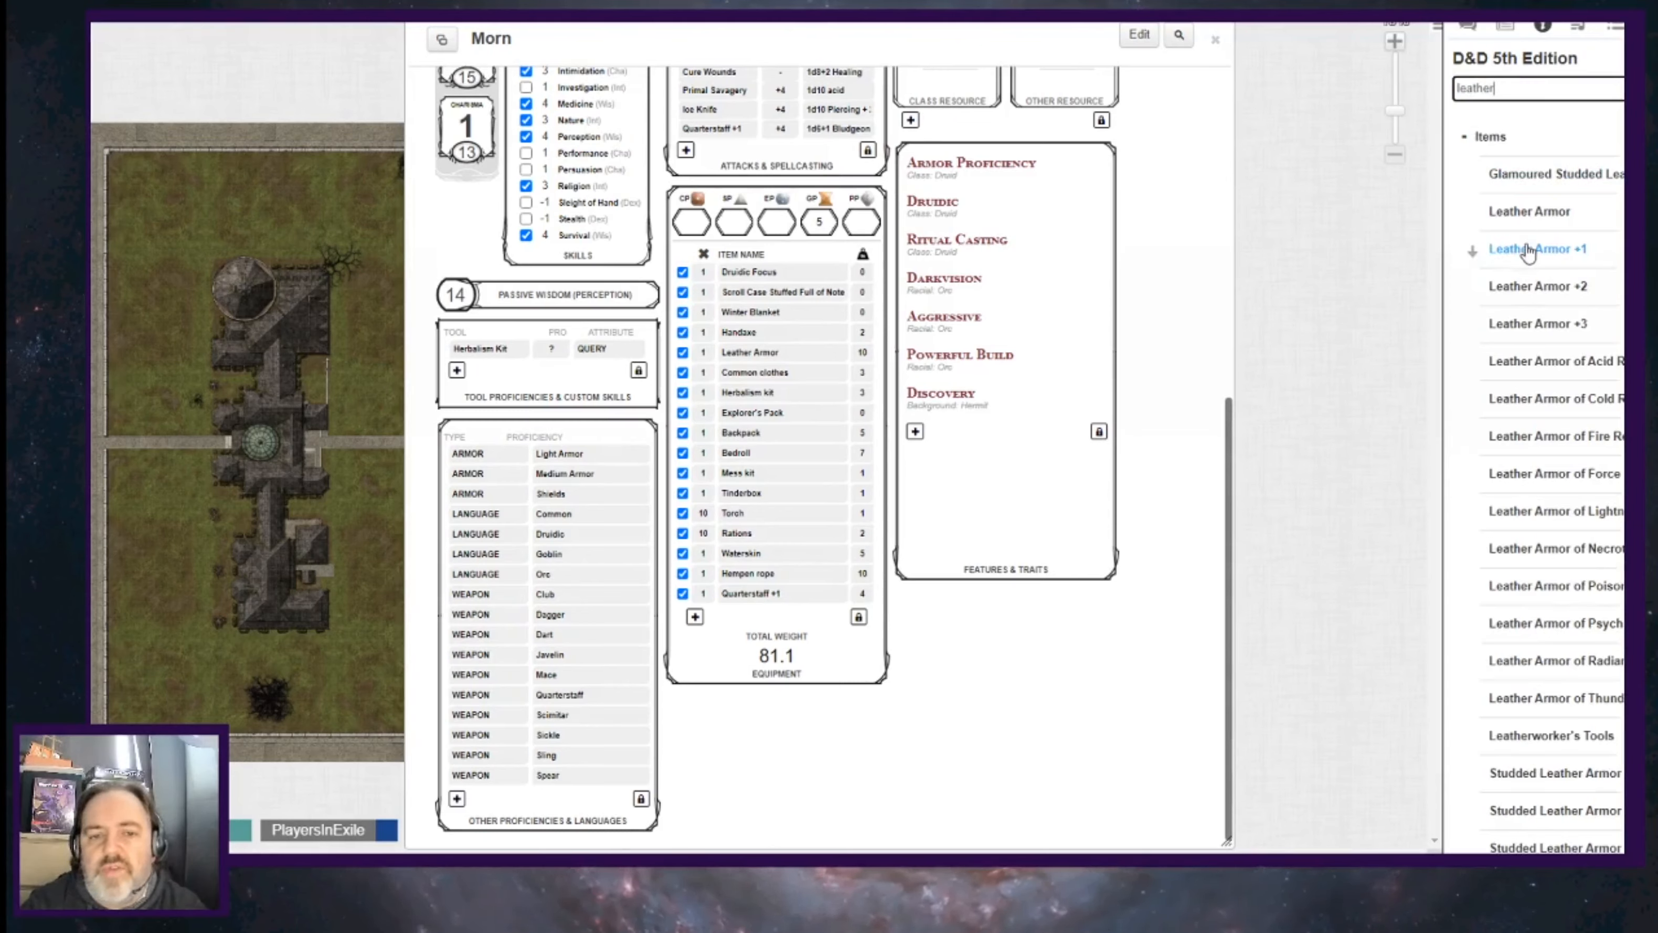
pyautogui.moveTo(1529, 254); pyautogui.dragTo(789, 403)
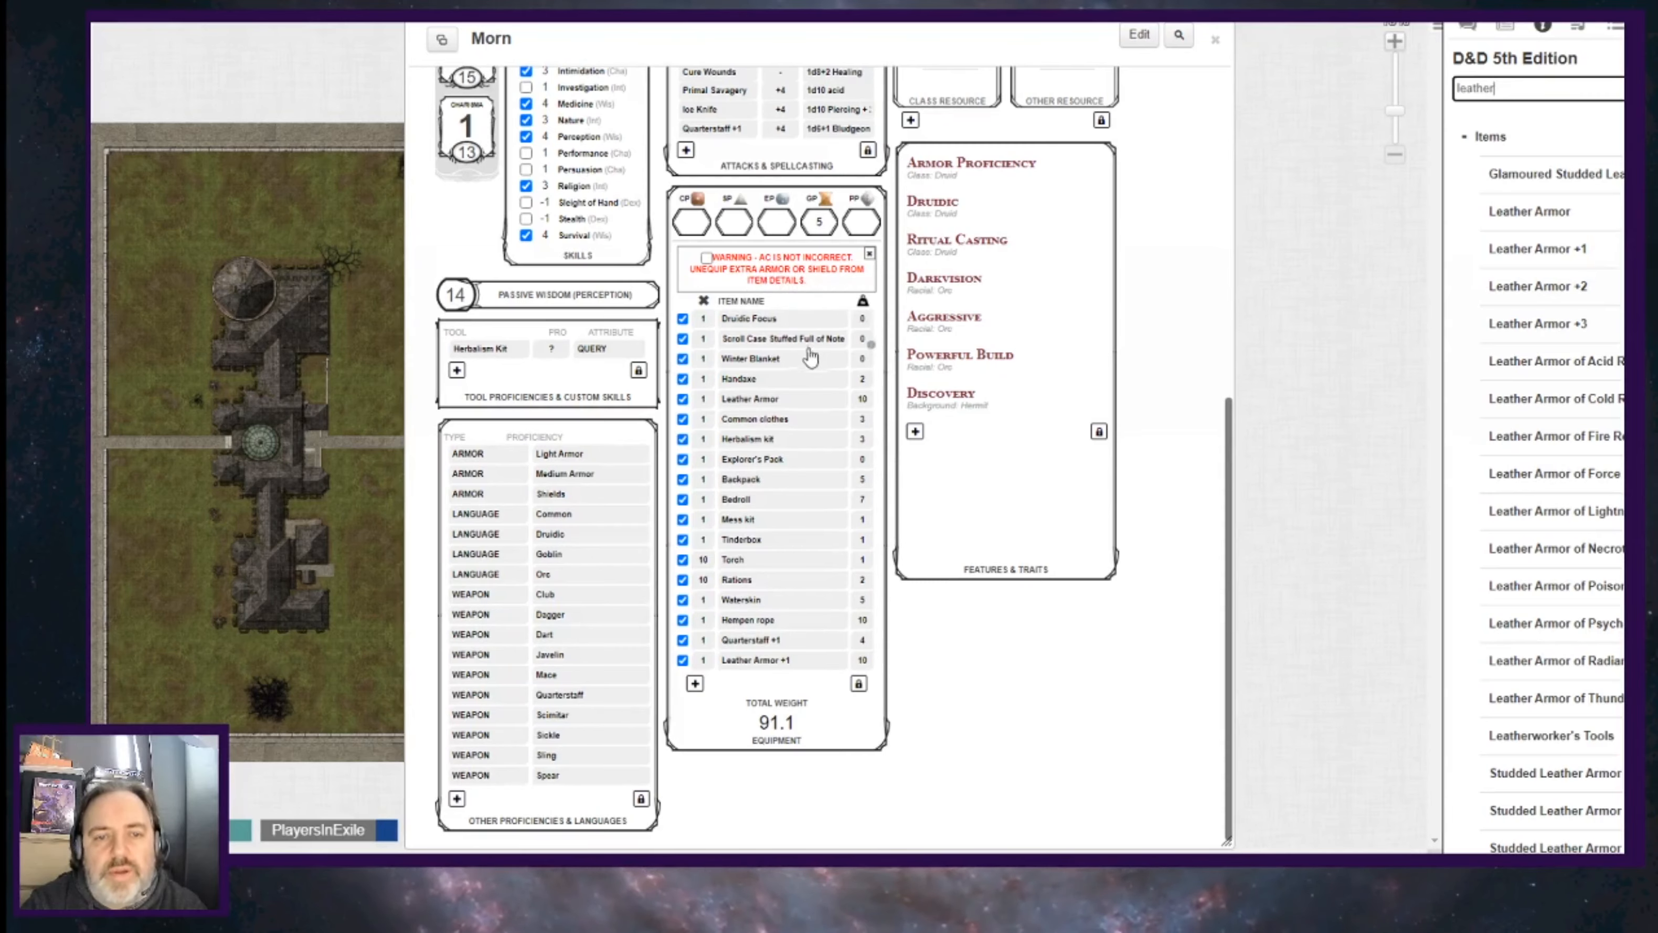
# Check the armor class, delete the plain Leather Armor from the equipment list, and lock the list again.
pyautogui.scroll(6, 805, 392)
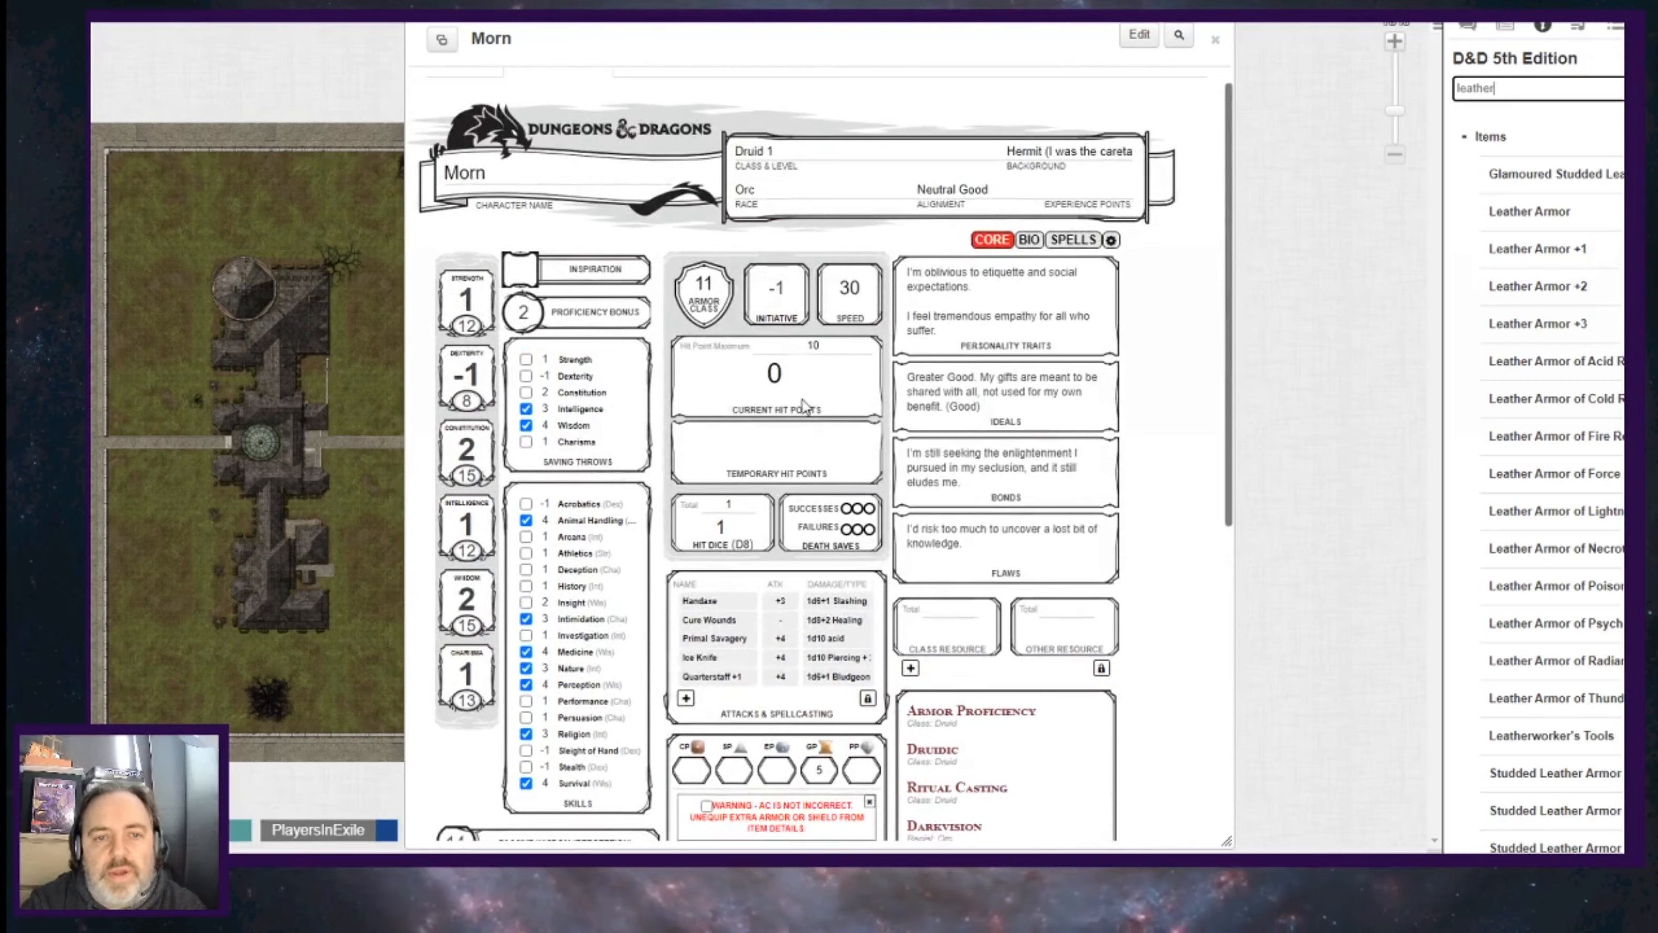
pyautogui.scroll(-5, 805, 405)
pyautogui.scroll(-1, 805, 406)
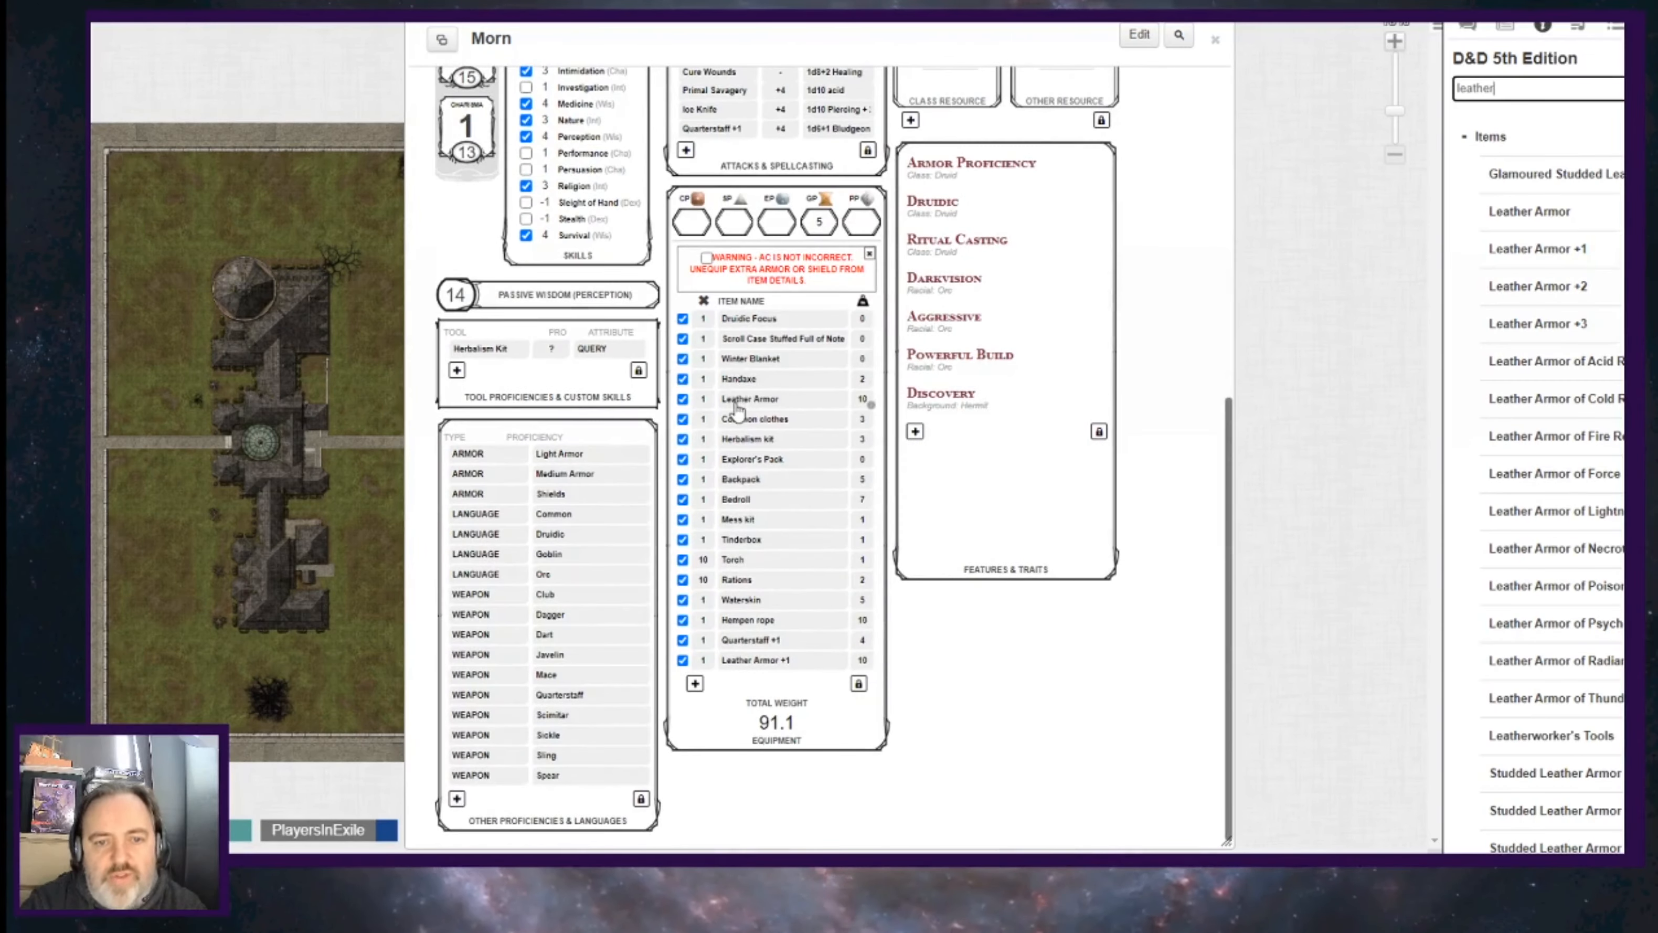
pyautogui.click(859, 683)
pyautogui.scroll(2, 777, 523)
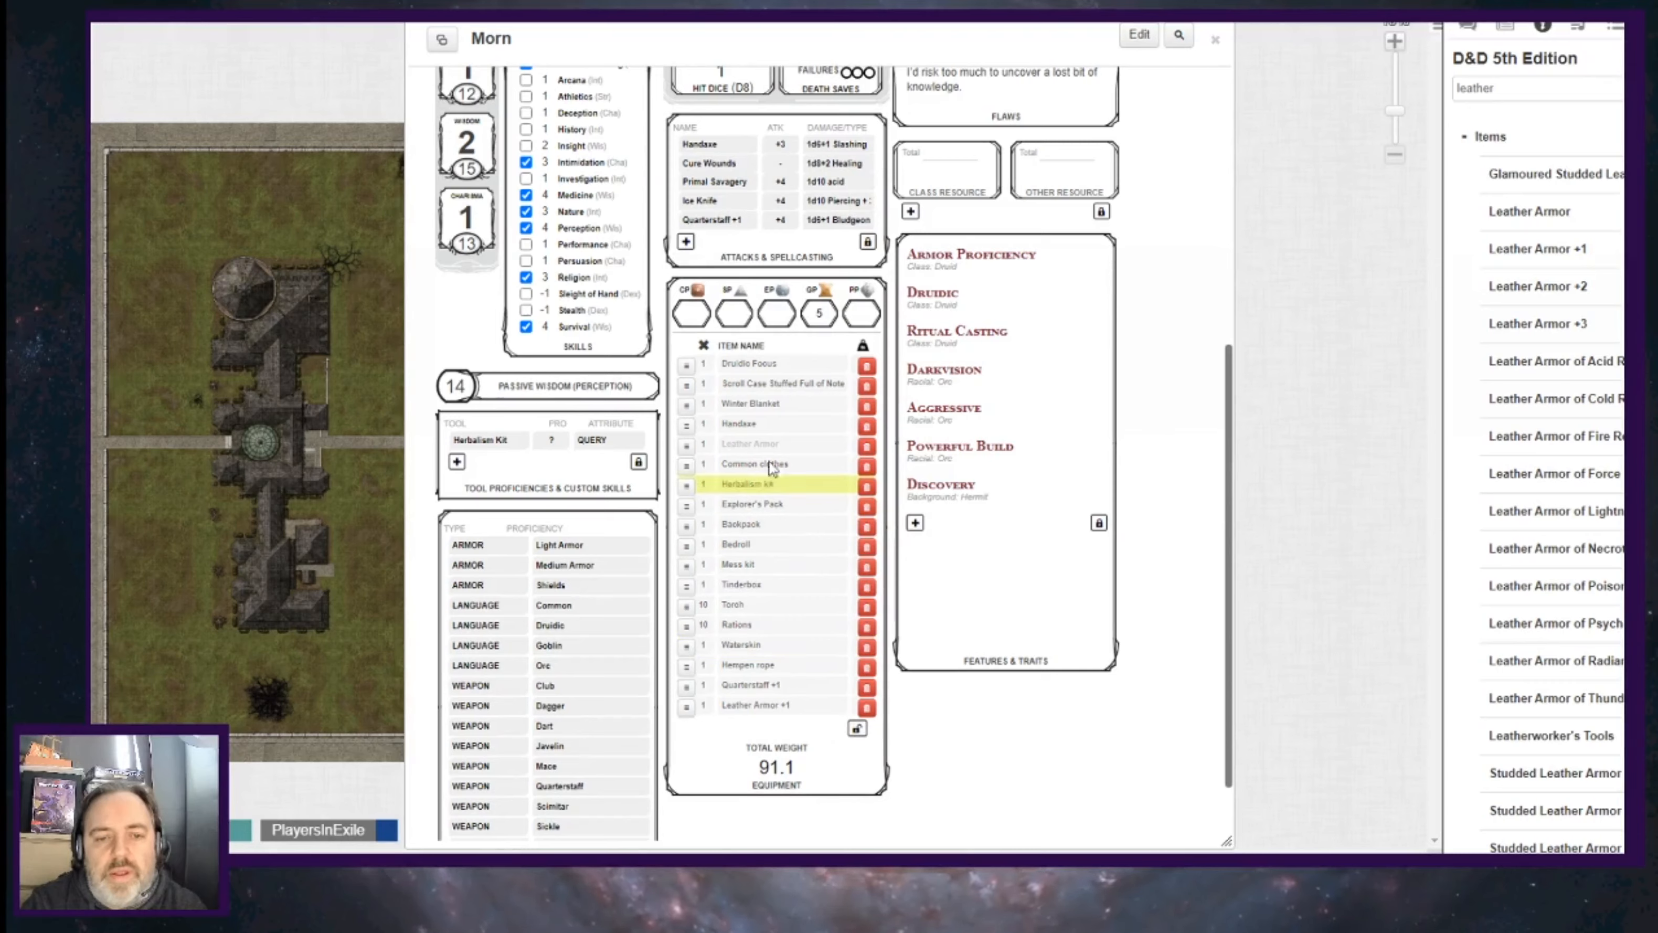
pyautogui.click(867, 446)
pyautogui.click(858, 711)
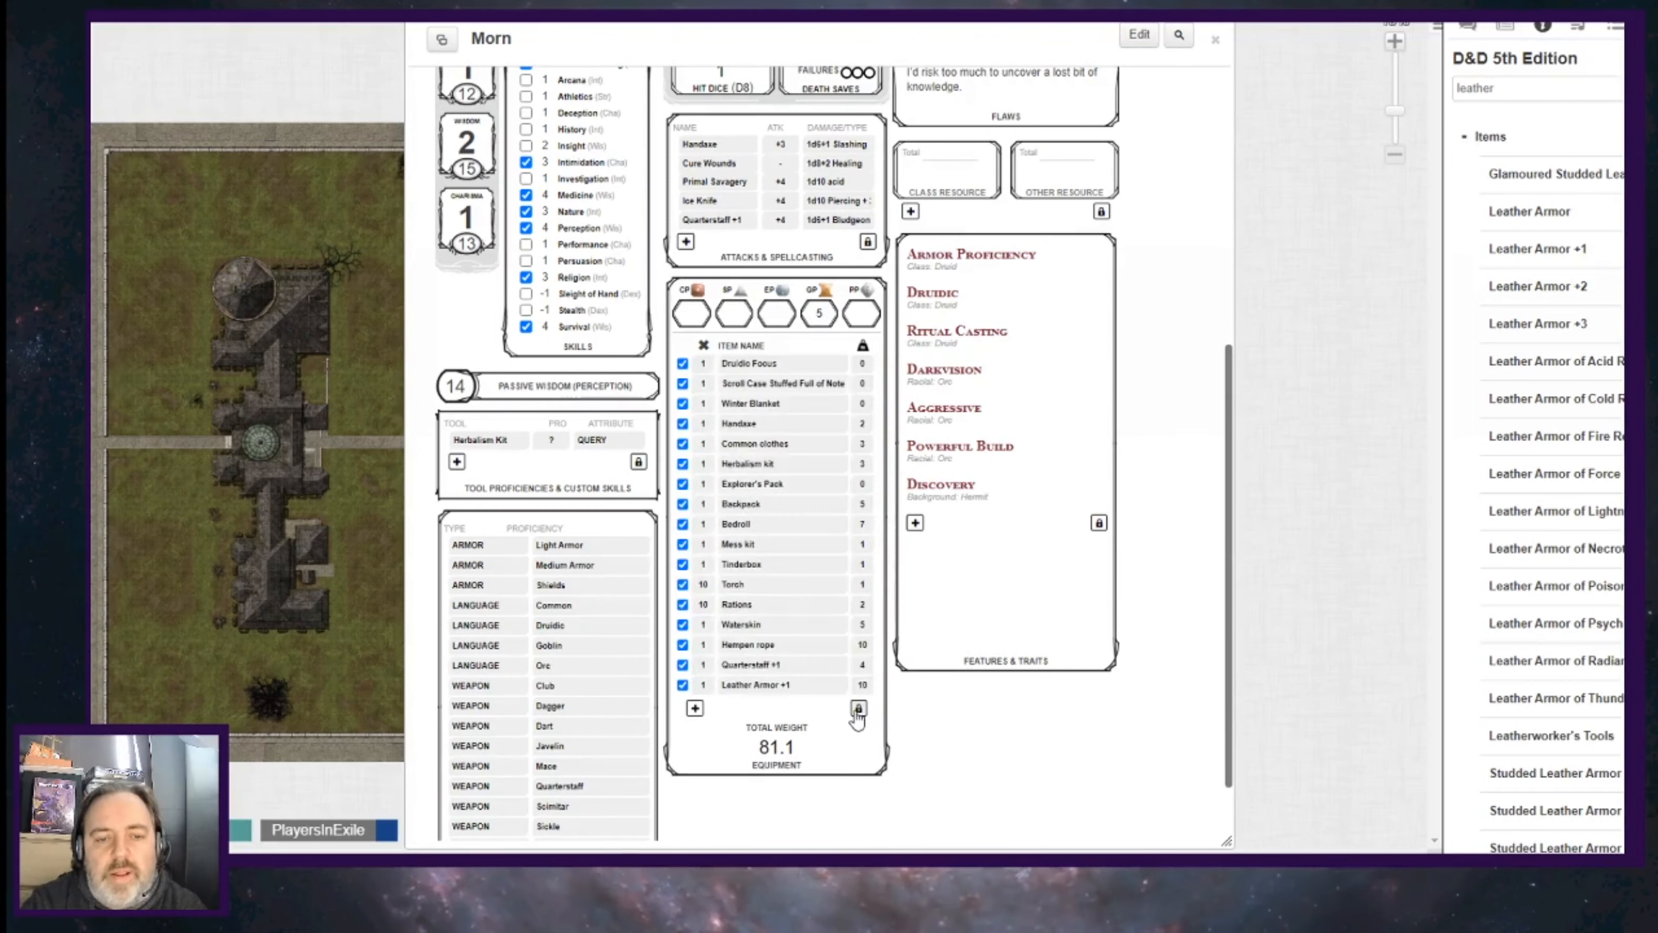
# Reorder the equipment to start with Leather Armor +1 and Quarterstaff +1, and place Quarterstaff +1 first among the attacks.
pyautogui.click(859, 709)
pyautogui.moveTo(686, 686); pyautogui.dragTo(686, 363)
pyautogui.moveTo(688, 688); pyautogui.dragTo(688, 382)
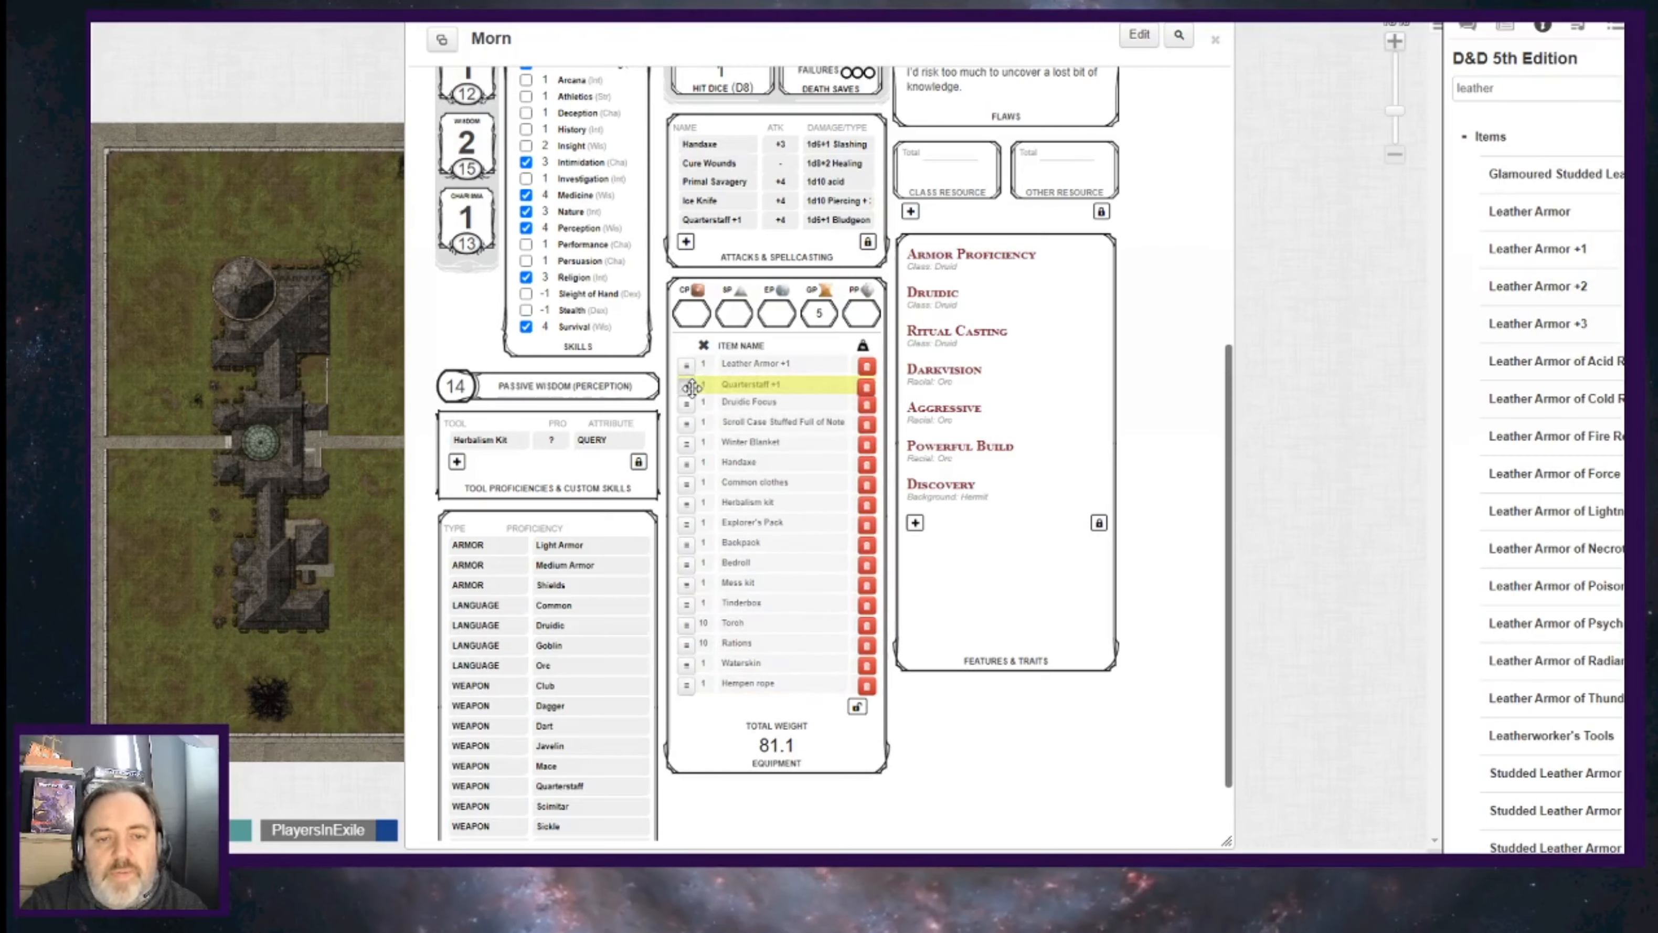
pyautogui.click(858, 711)
pyautogui.scroll(3, 779, 494)
pyautogui.scroll(-2, 719, 510)
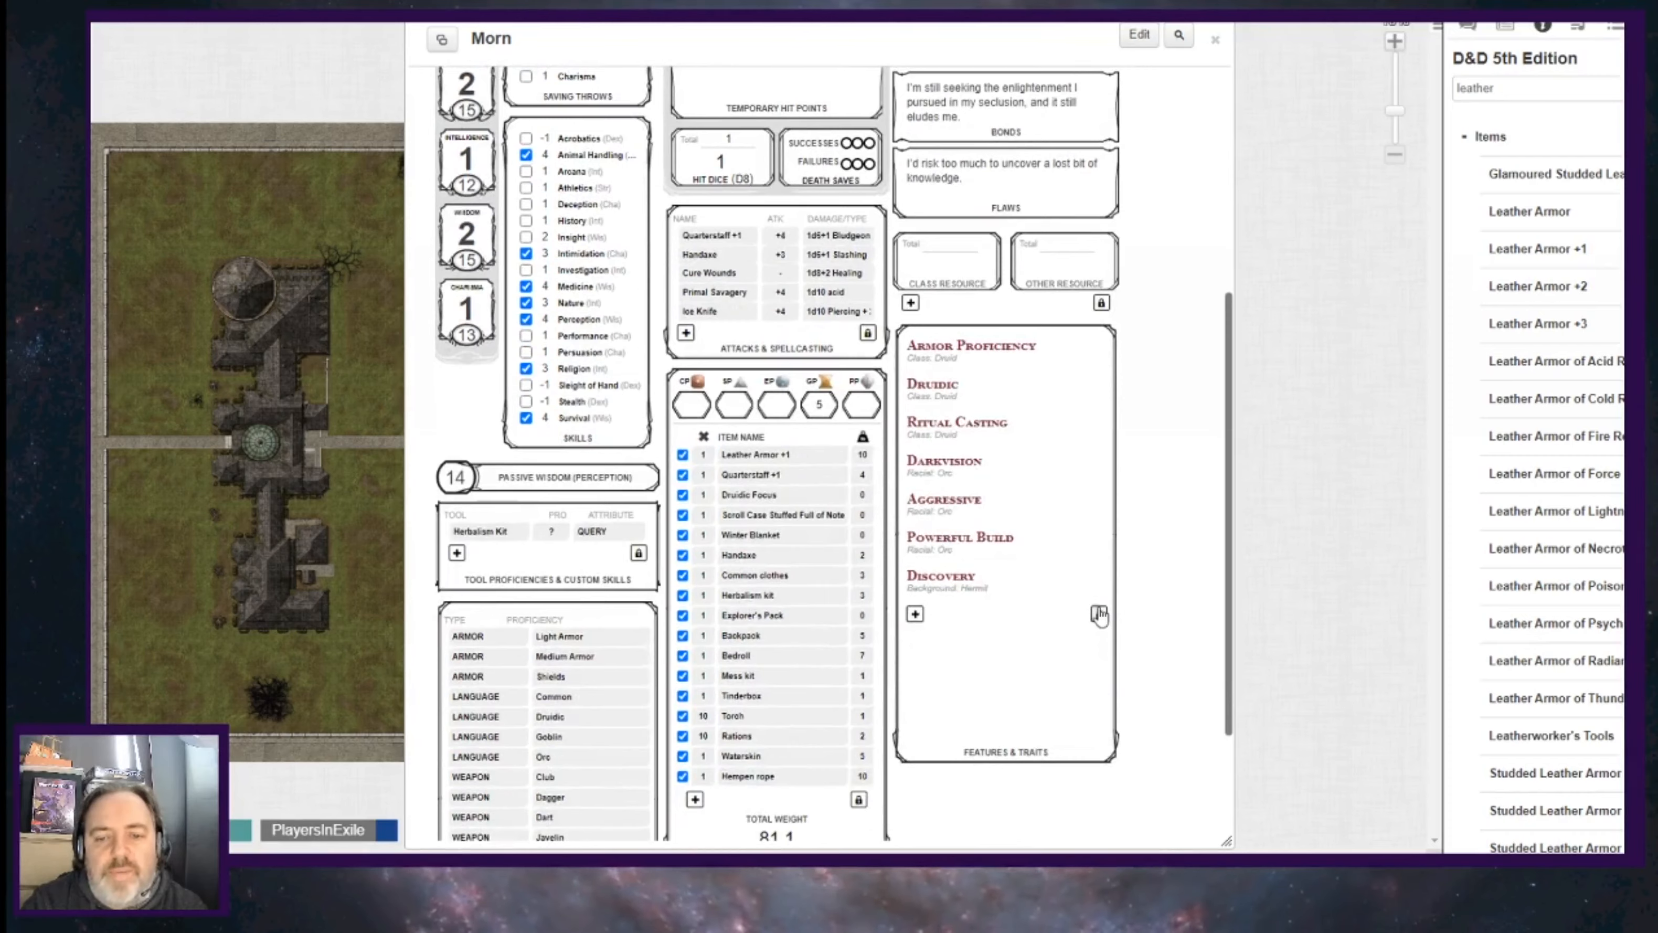
# Unlock the proficiencies list, move the four languages above the armor entries, and lock the list again.
pyautogui.scroll(-3, 575, 588)
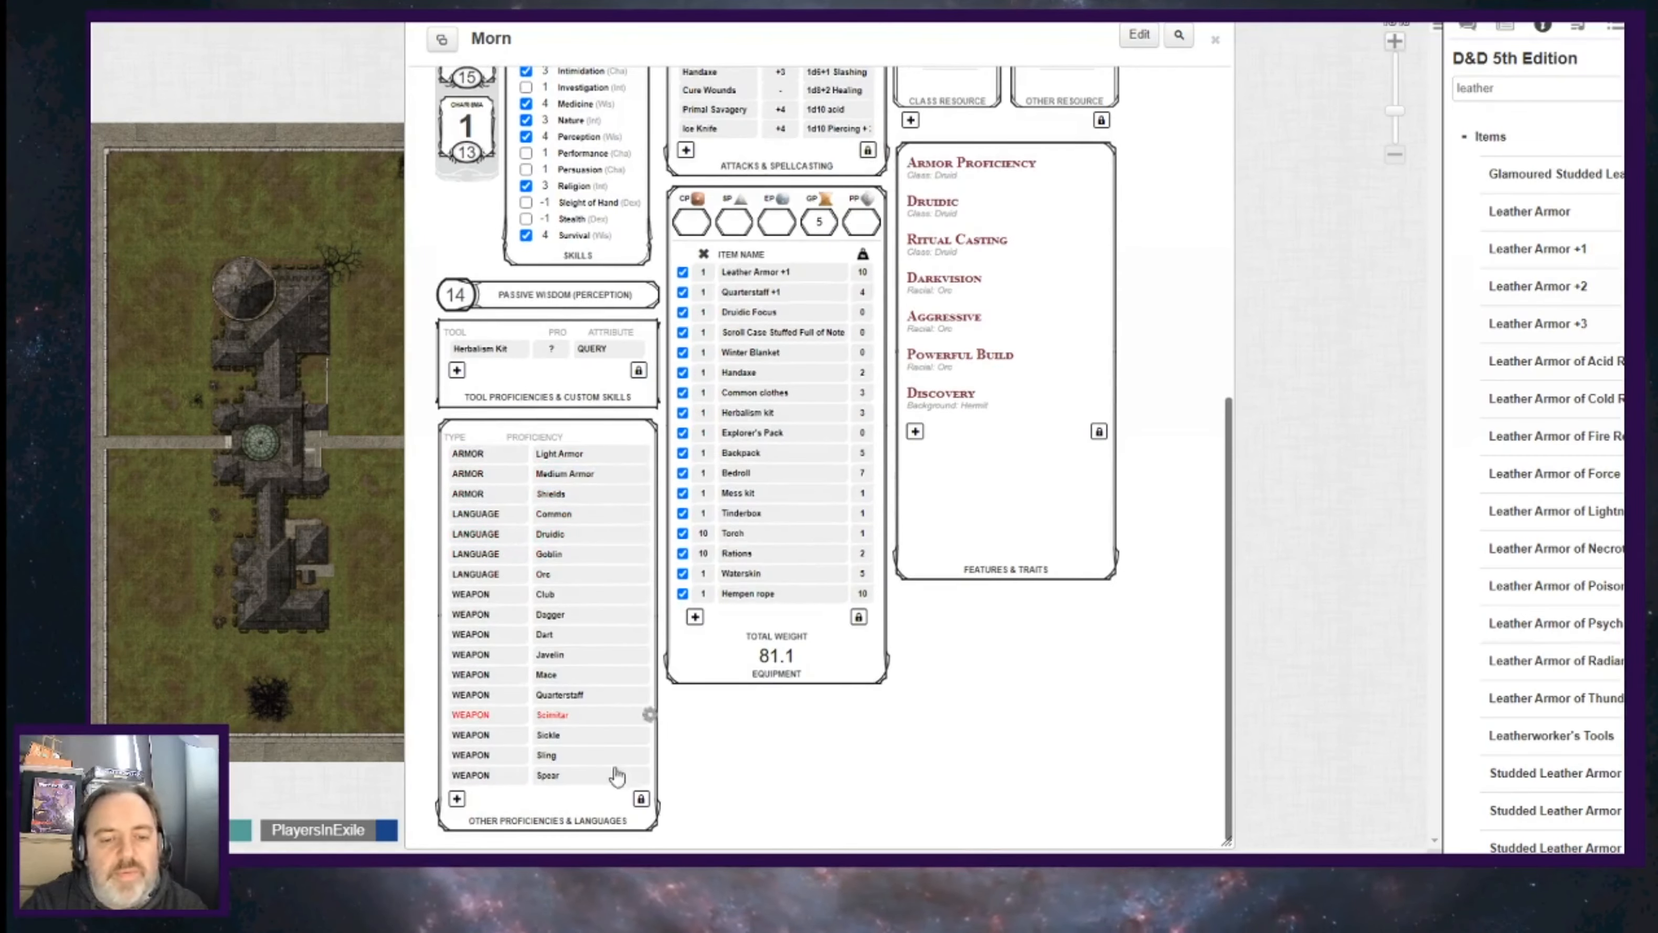
pyautogui.click(642, 801)
pyautogui.moveTo(450, 537); pyautogui.dragTo(450, 476)
pyautogui.moveTo(449, 557); pyautogui.dragTo(450, 498)
pyautogui.moveTo(450, 578); pyautogui.dragTo(451, 539)
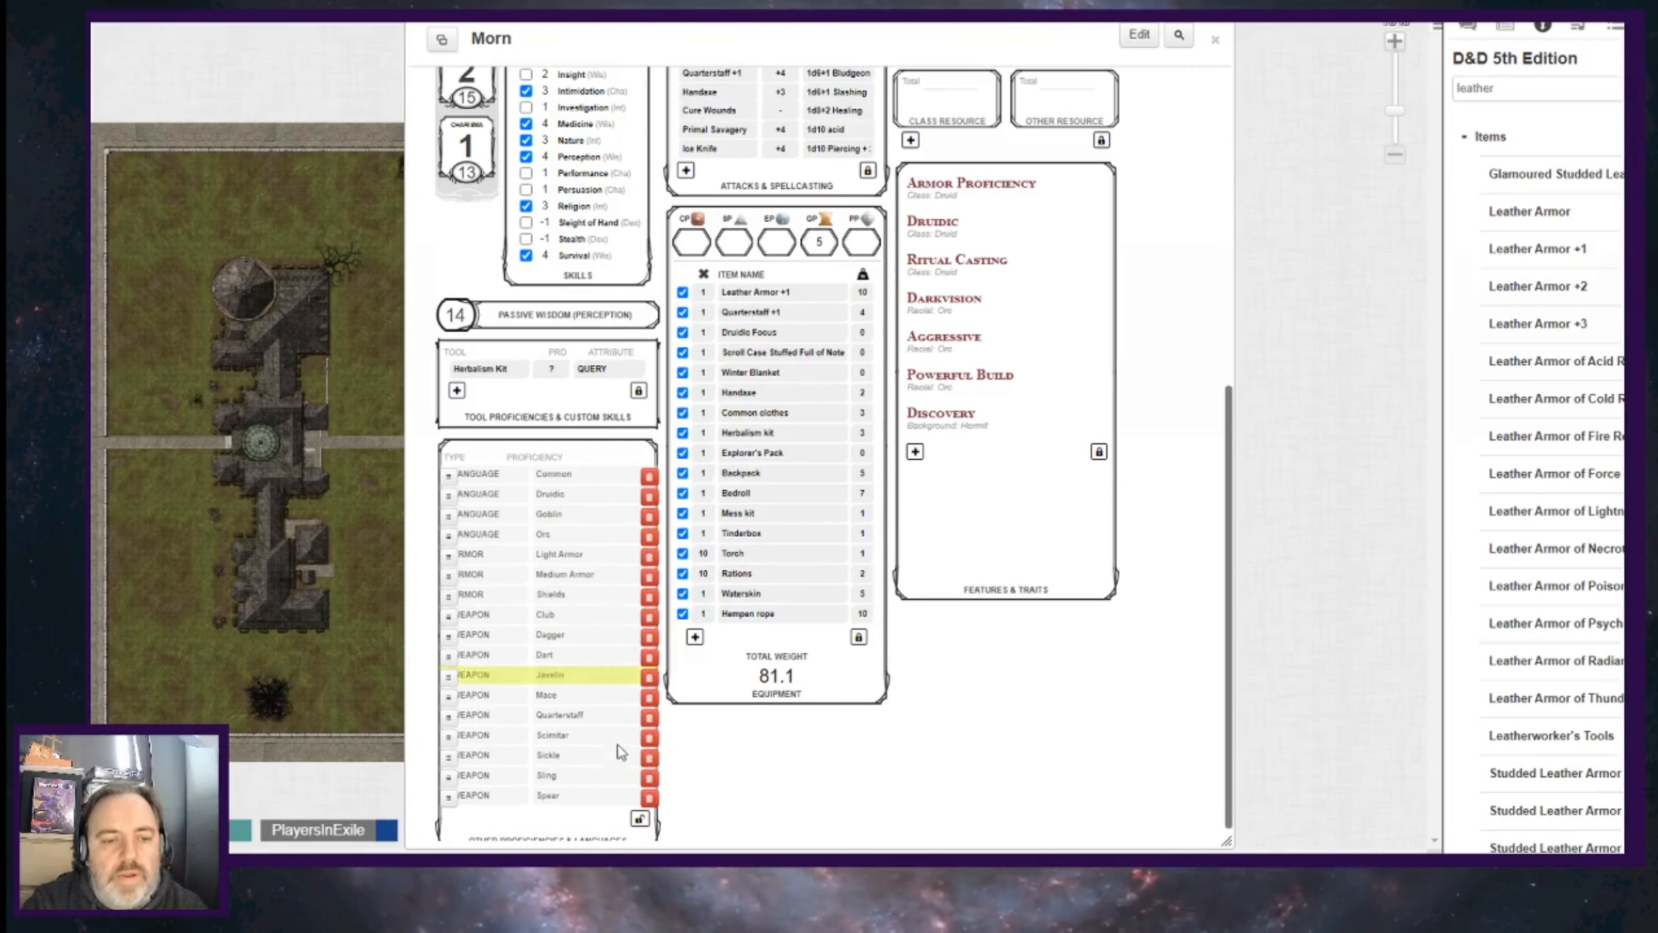
pyautogui.click(640, 816)
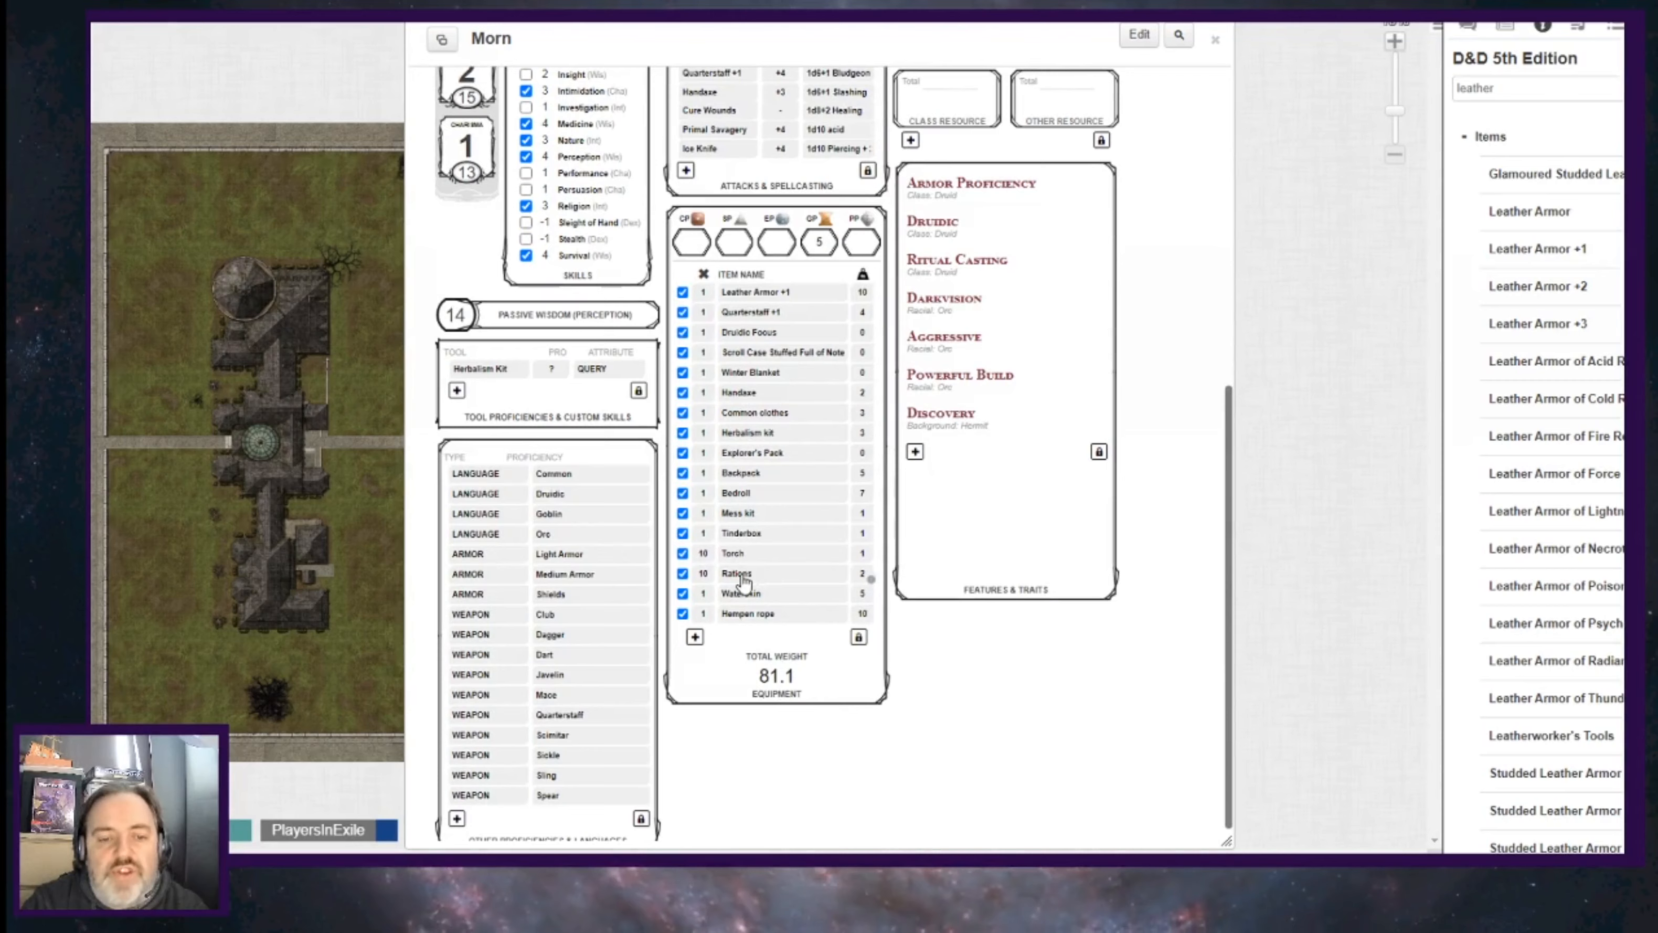
# Select the Rations quantity in the equipment list, and review the personality traits, class resources and features on the core page.
pyautogui.click(703, 574)
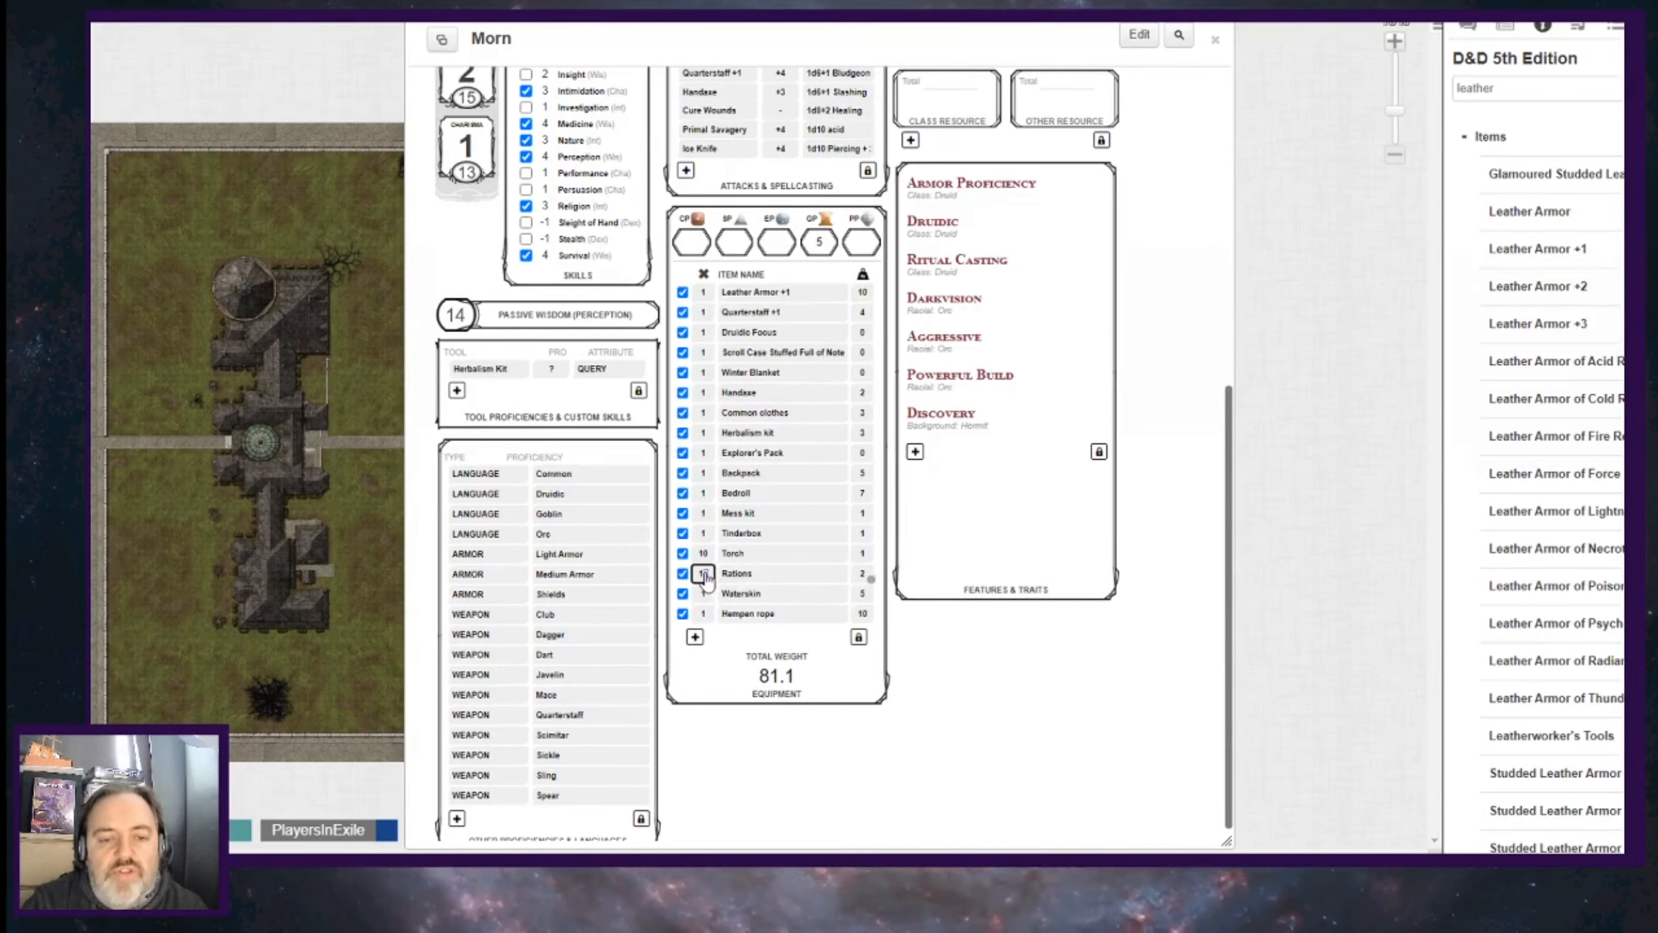
pyautogui.scroll(8, 737, 611)
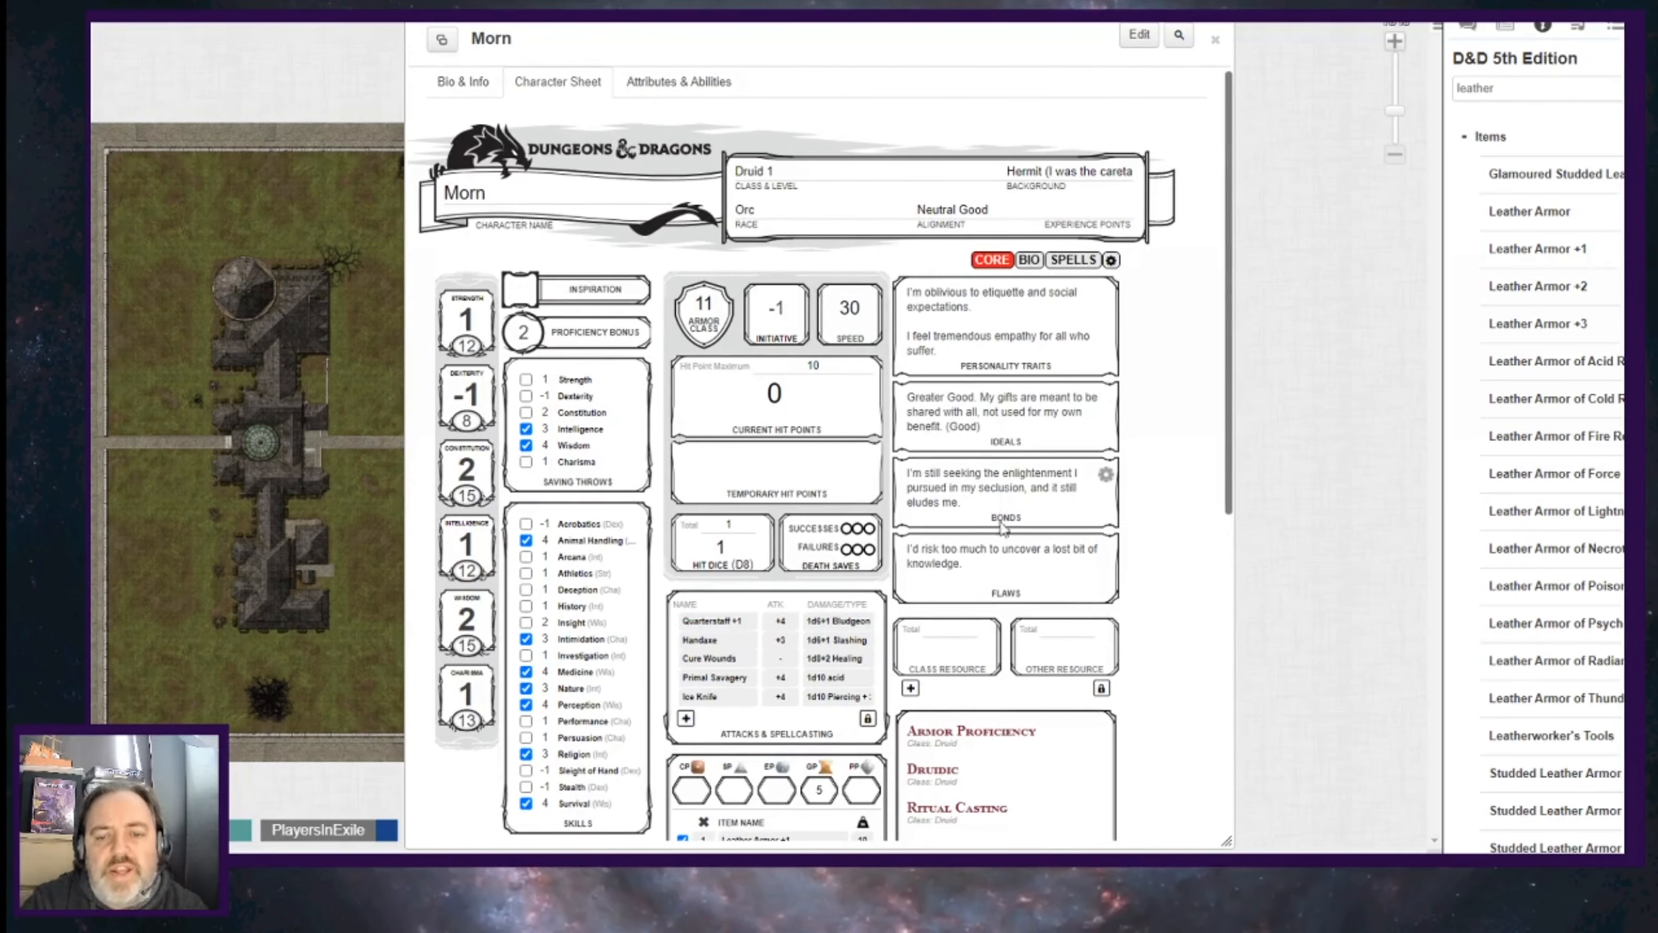
pyautogui.scroll(-2, 1004, 528)
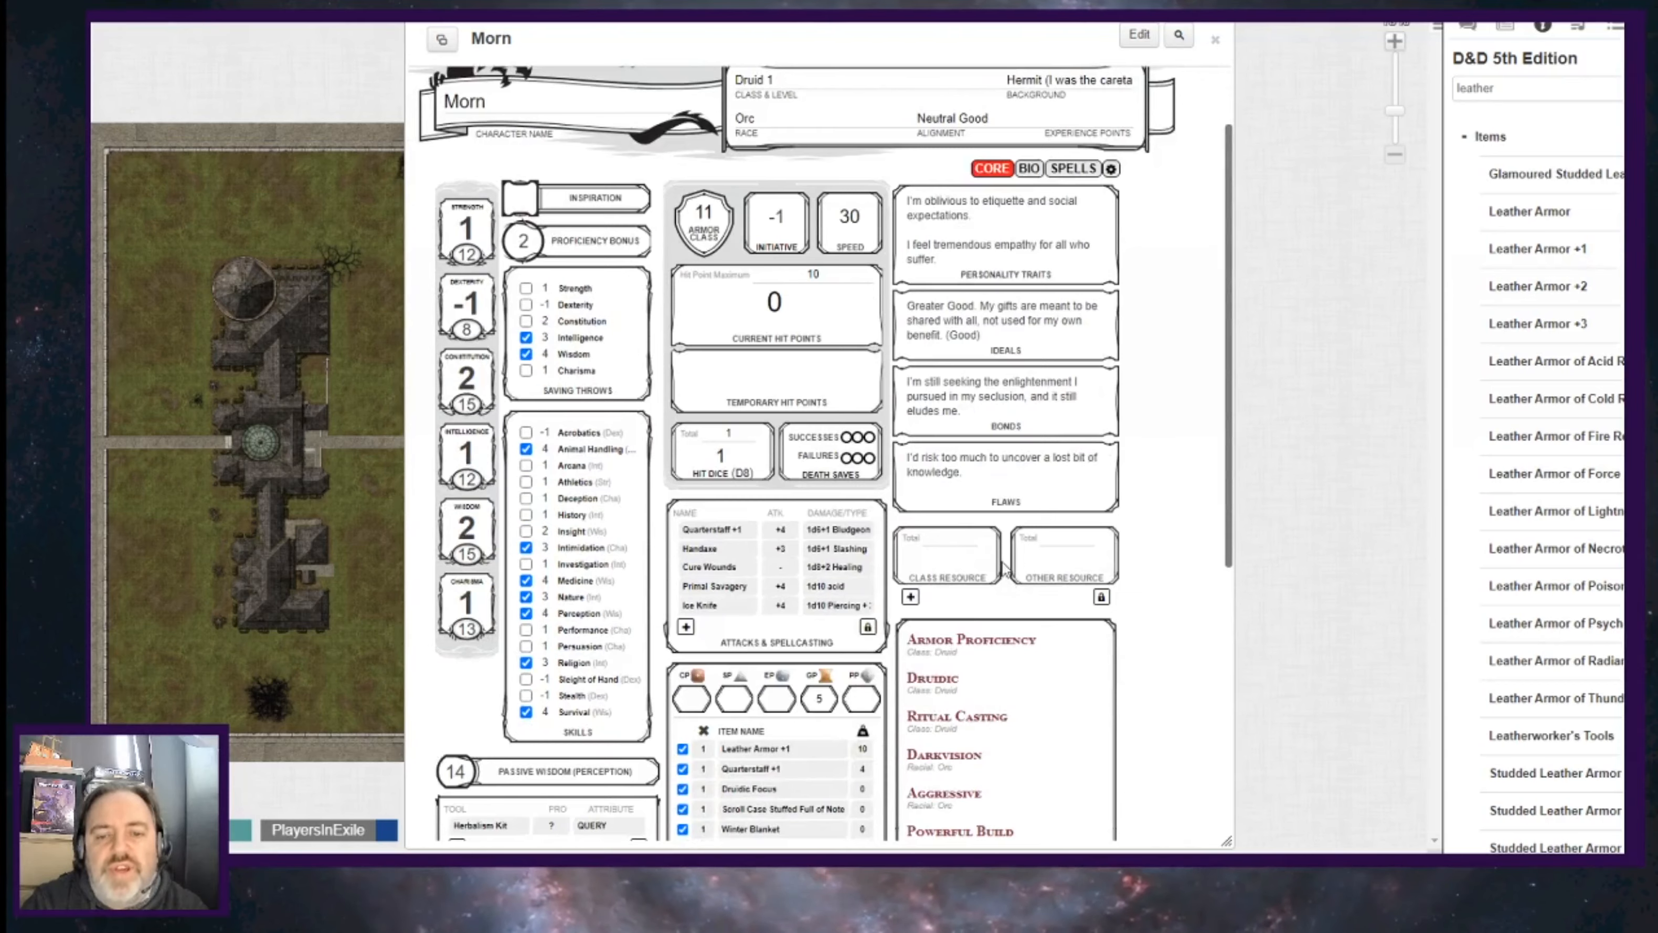
pyautogui.scroll(-4, 1005, 570)
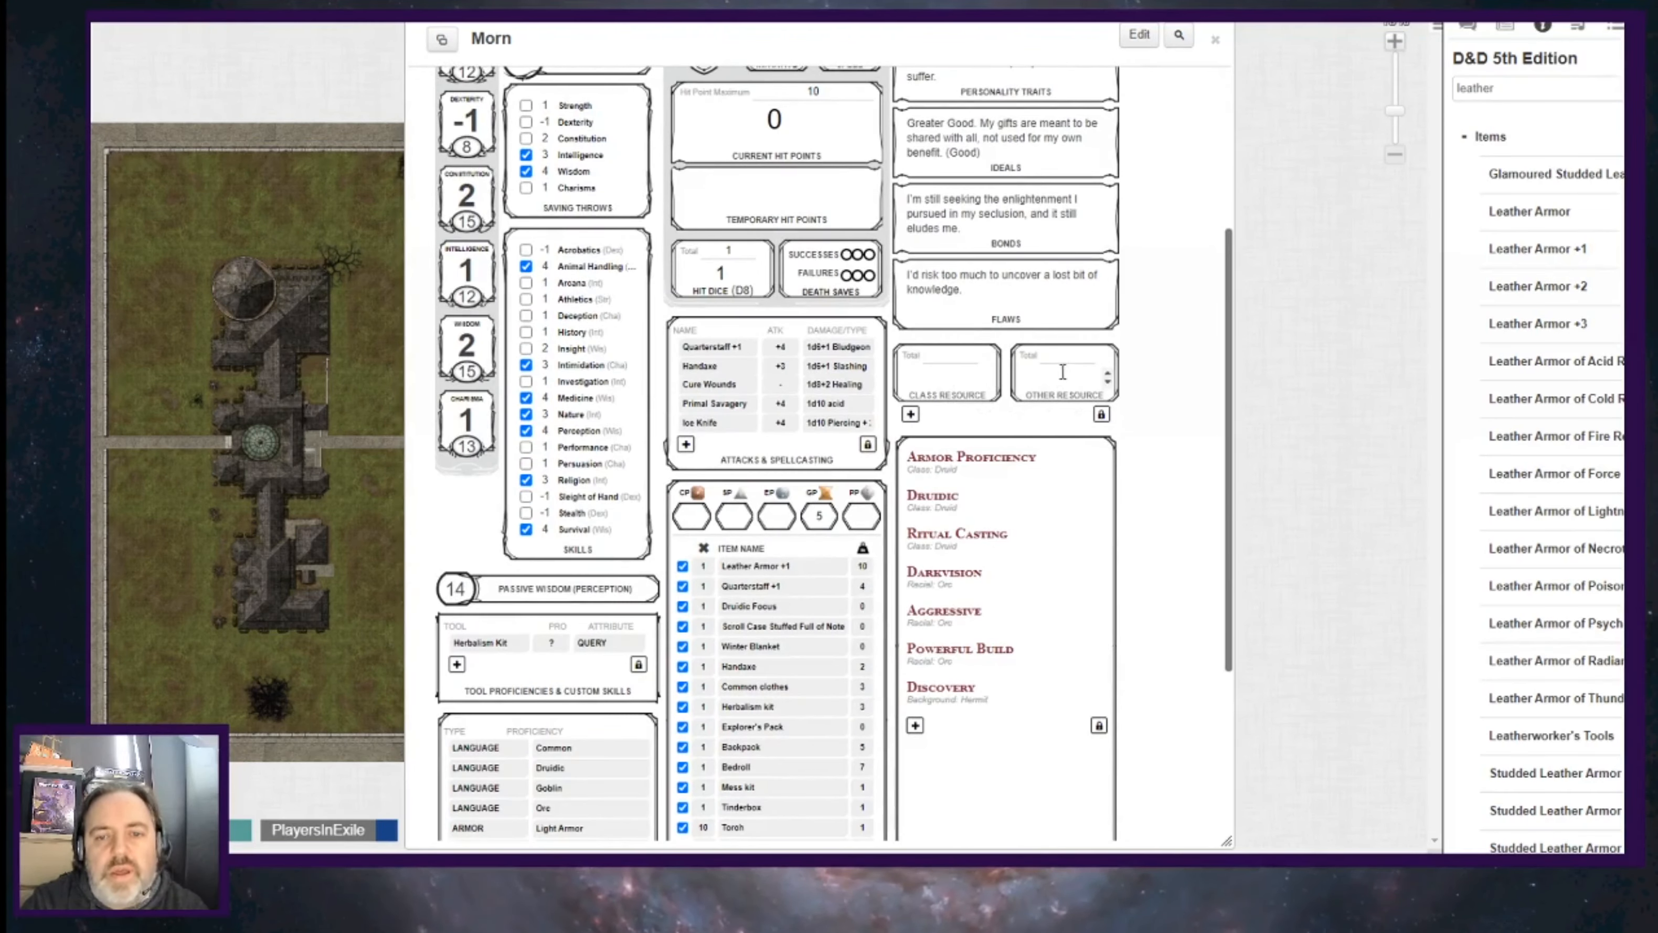
pyautogui.scroll(-4, 952, 378)
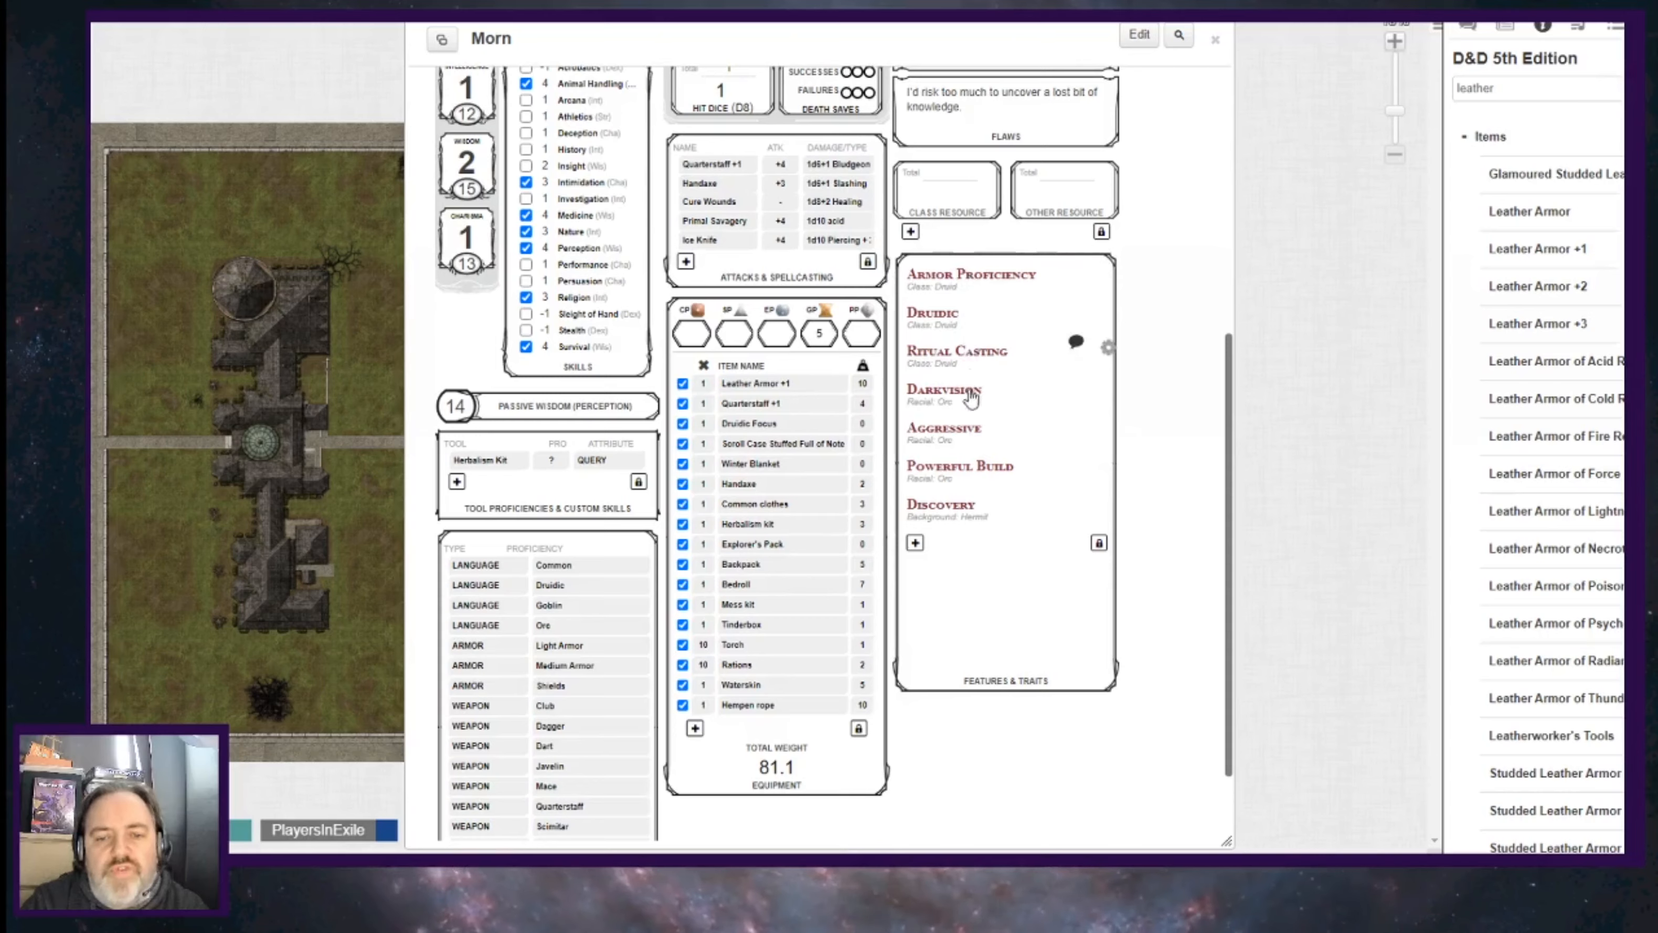
# Expand the descriptions of all listed features and traits, from Discovery up to Armor Proficiency.
pyautogui.click(972, 520)
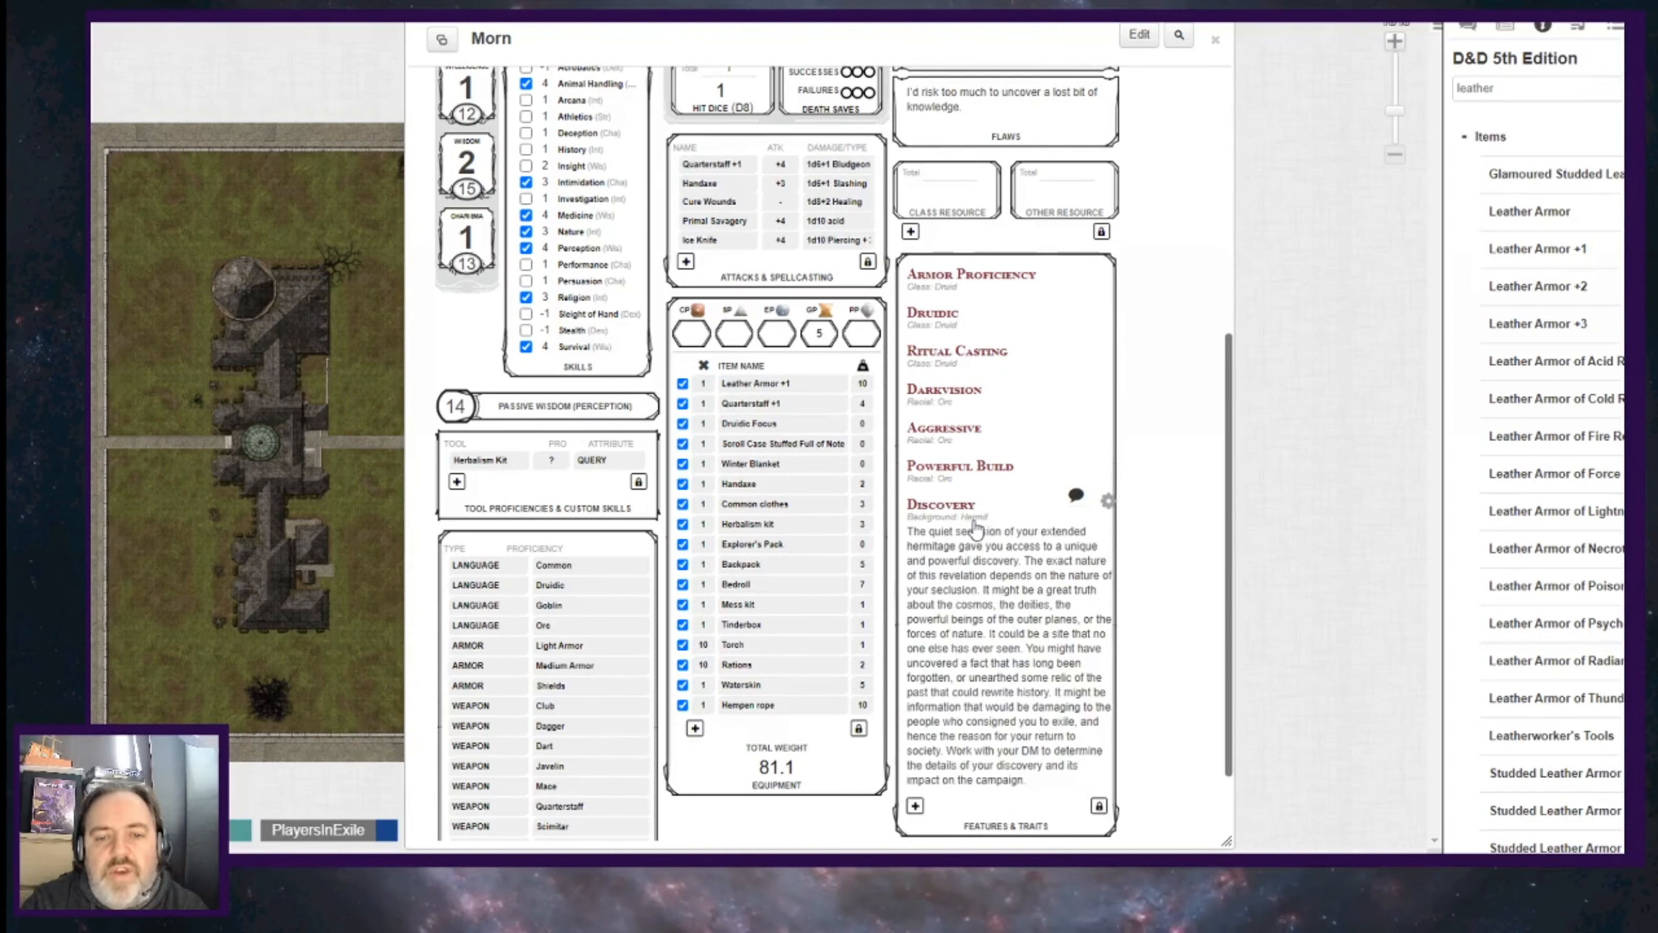
pyautogui.click(991, 487)
pyautogui.click(982, 450)
pyautogui.click(954, 391)
pyautogui.click(958, 352)
pyautogui.click(934, 314)
pyautogui.click(971, 275)
# Share the Aggressive trait's description to the chat and show the chat log.
pyautogui.scroll(-6, 980, 450)
pyautogui.click(1077, 291)
pyautogui.click(1467, 27)
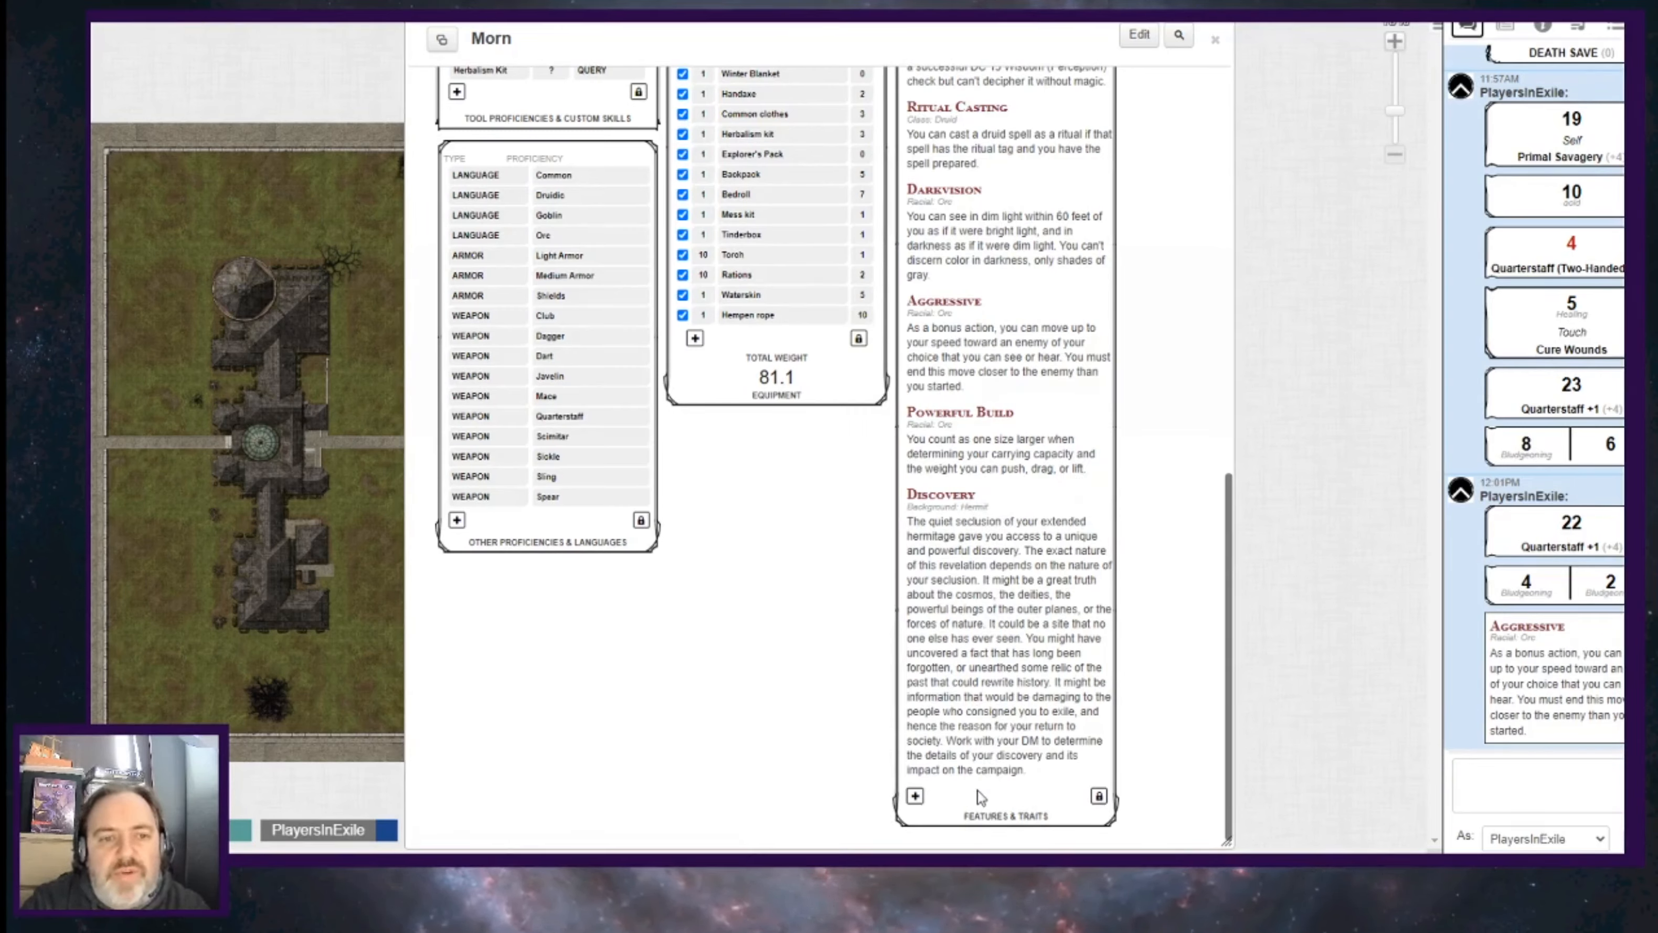
# Add a new trait named "Lycanthropy" to Features & Traits with its source set to Other.
pyautogui.click(915, 796)
pyautogui.scroll(-4, 963, 786)
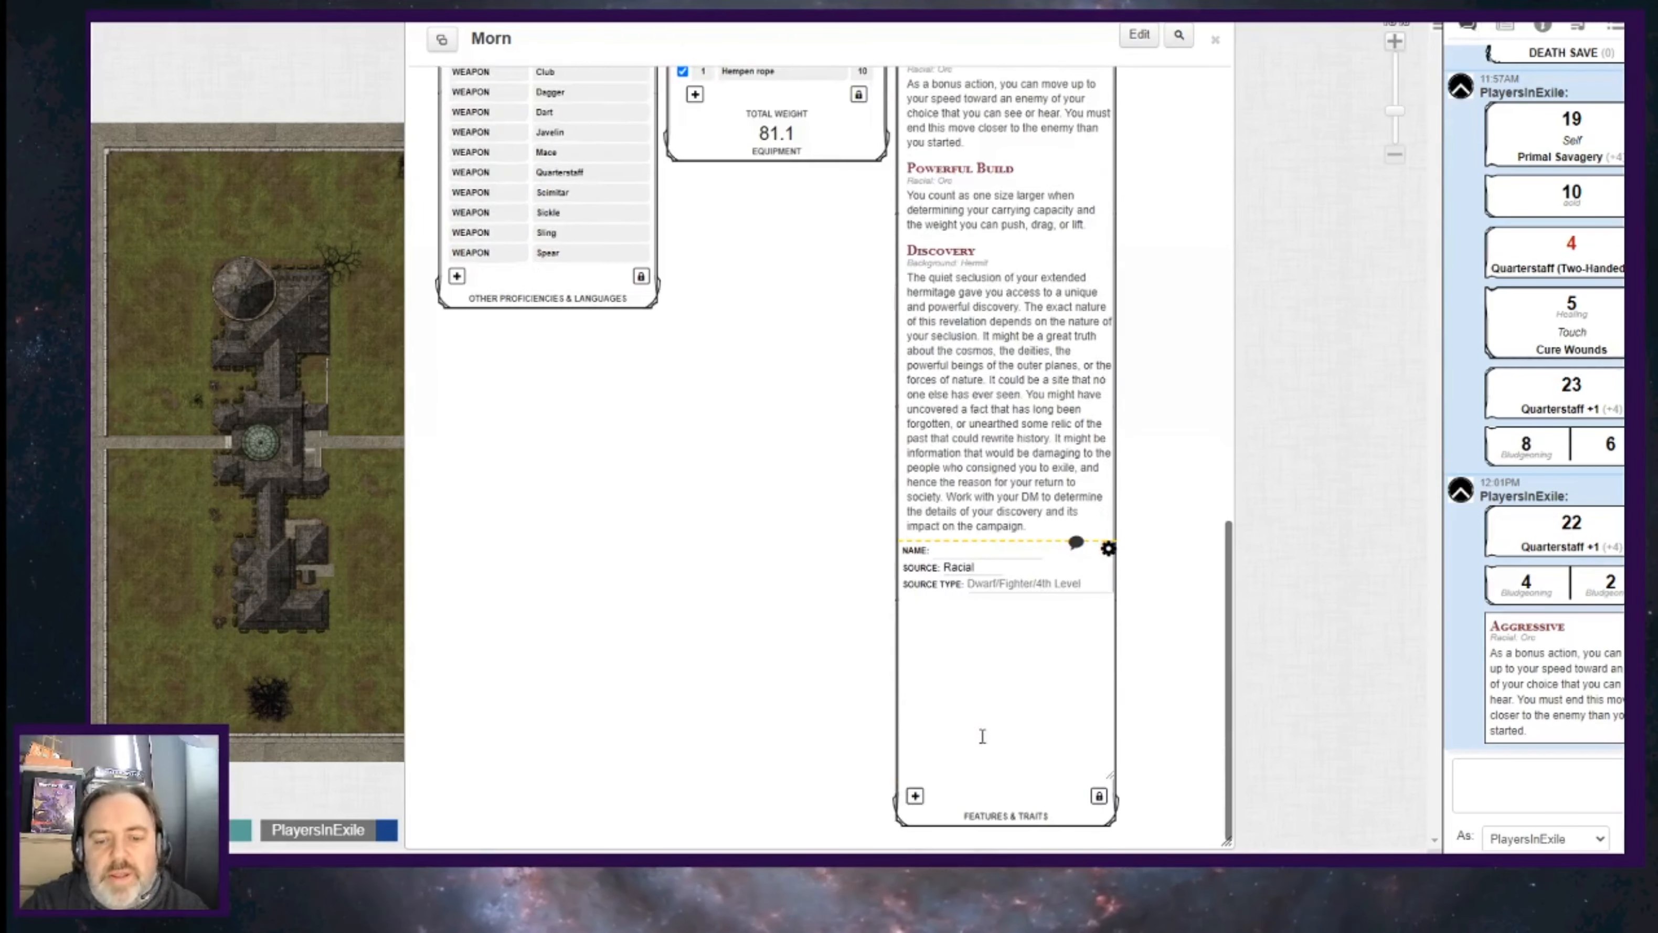
pyautogui.click(955, 550)
pyautogui.write('Ly')
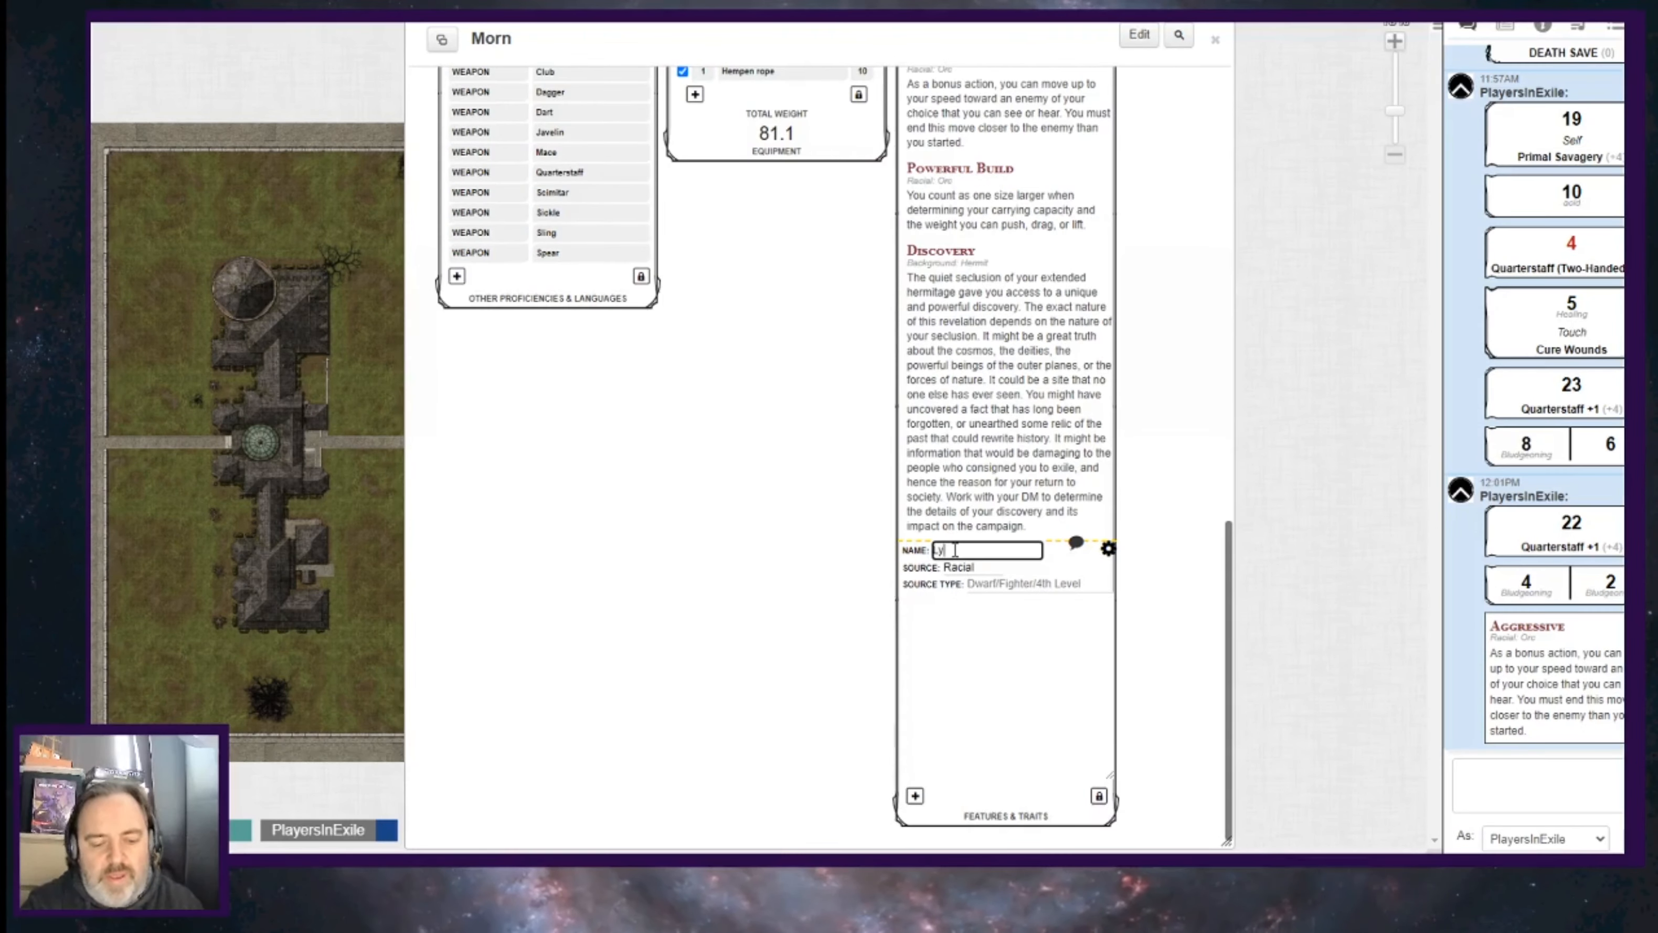
pyautogui.write('canthropy')
pyautogui.click(959, 567)
pyautogui.click(960, 655)
# Give Lycanthropy the source type "Bitten by Werewolf" and the description "Immune to non-magical, non-silvered bludgeoning, piercing and slashing attacks", and close its details.
pyautogui.click(1020, 583)
pyautogui.write('Bitten by Werewolf')
pyautogui.click(1040, 605)
pyautogui.write('Immune to non-magical, non-silvered bludgeoning, piercing and slashing attacks')
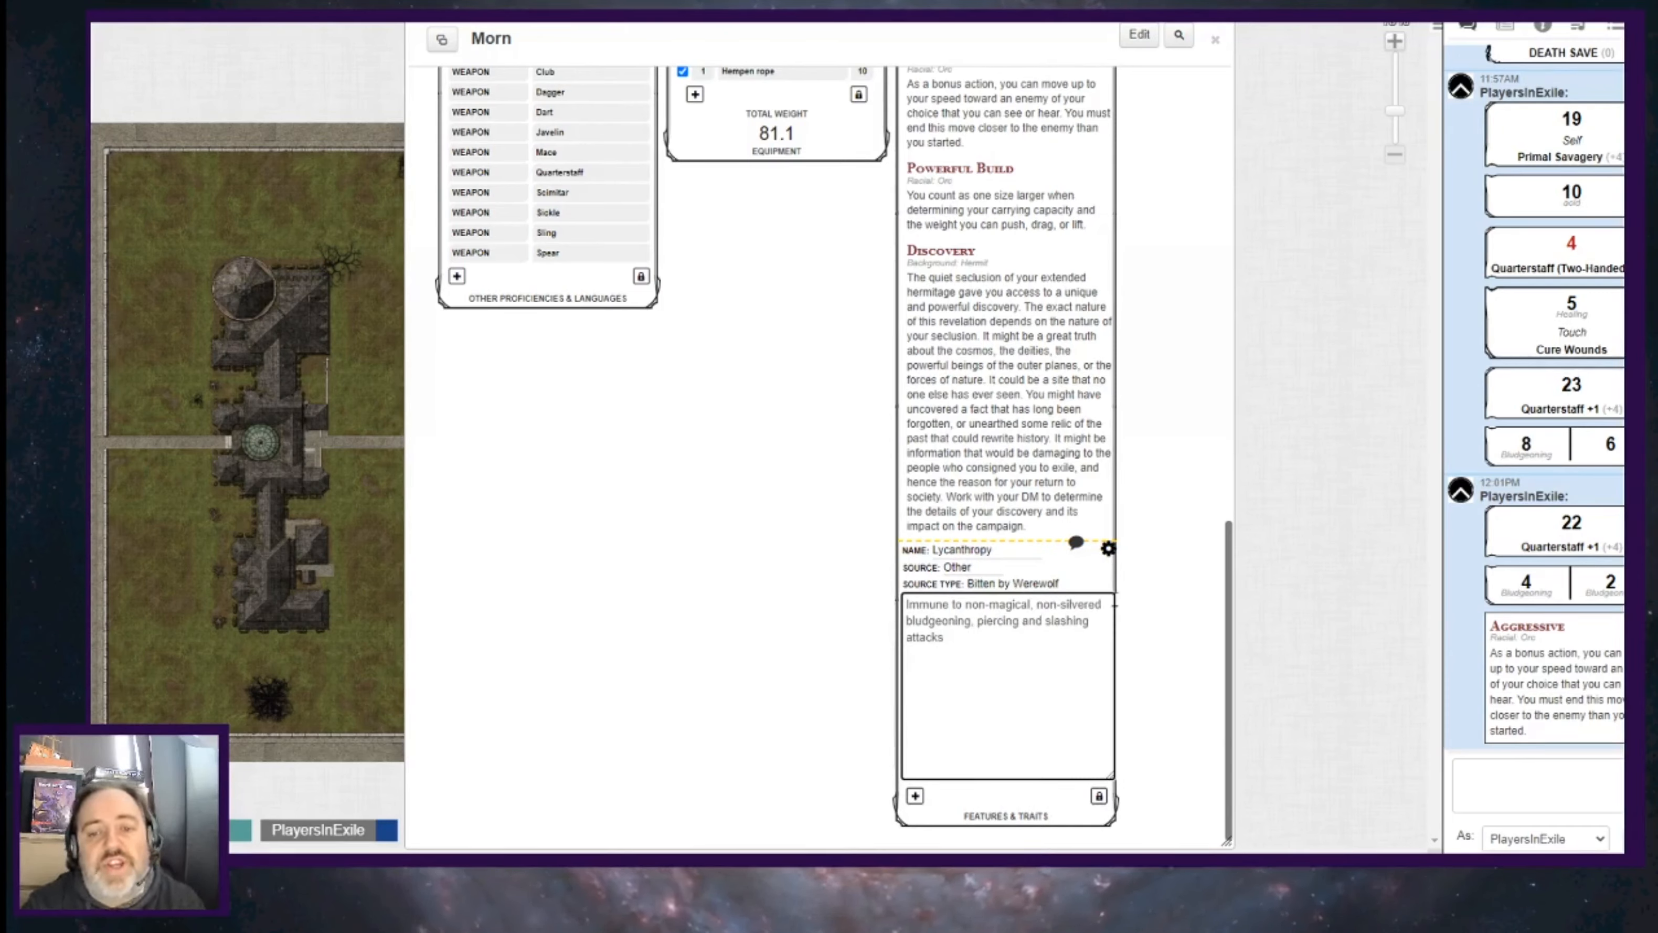
pyautogui.click(1109, 548)
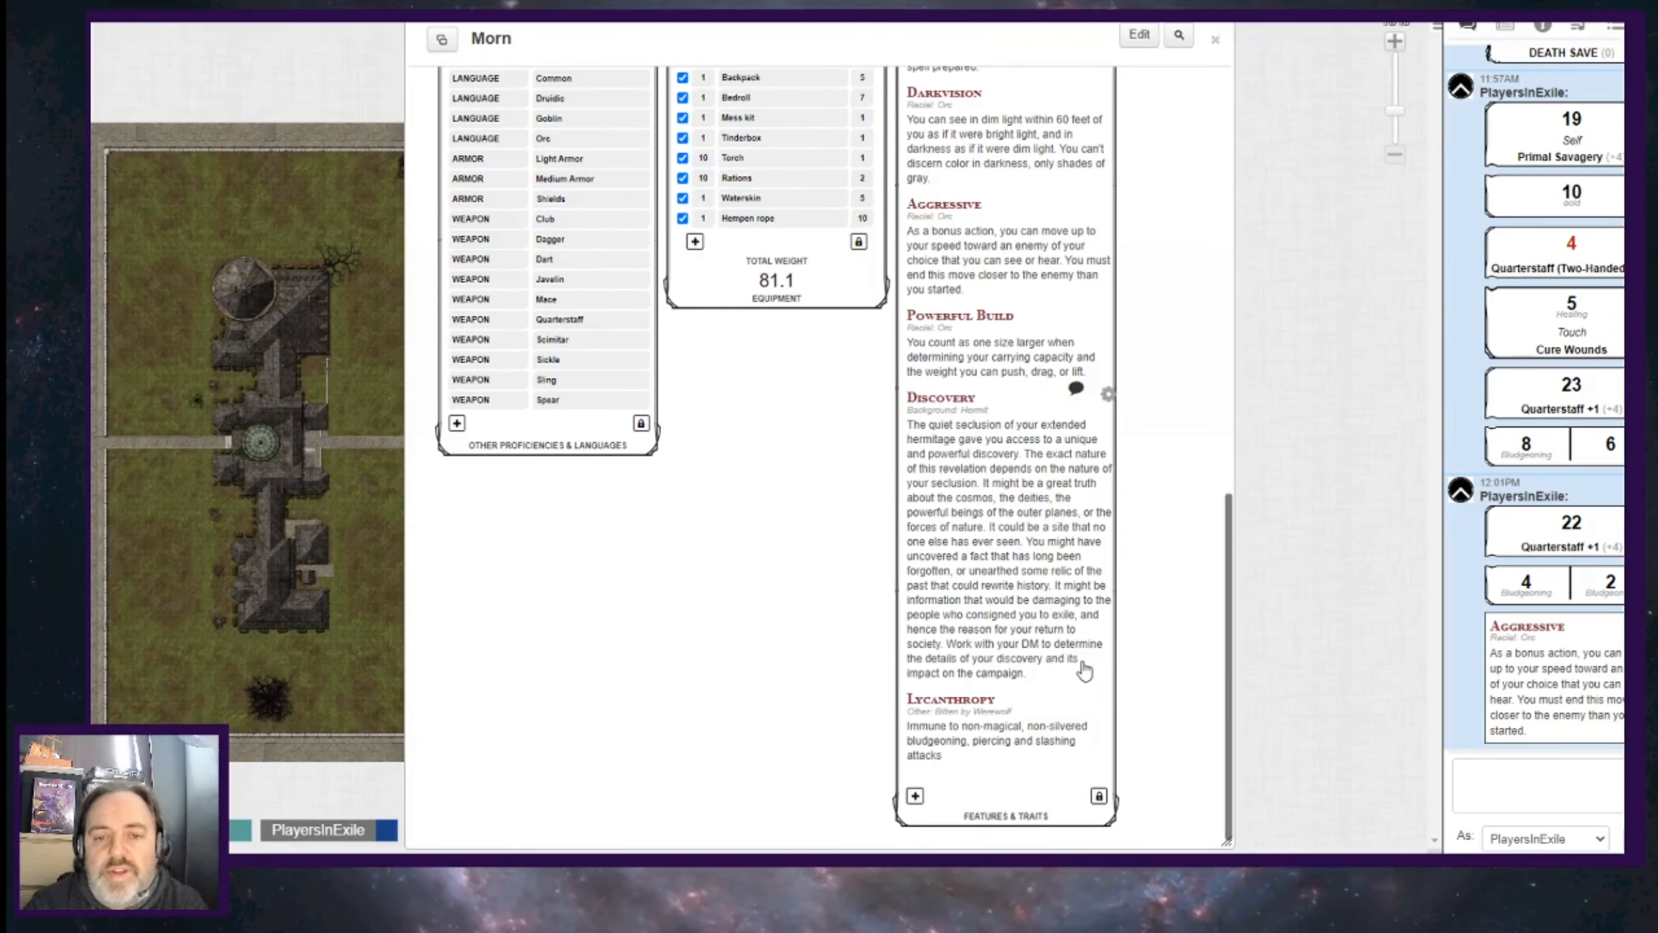
# Look over the core page of the character sheet, from Features & Traits back up to the character header.
pyautogui.scroll(10, 1059, 679)
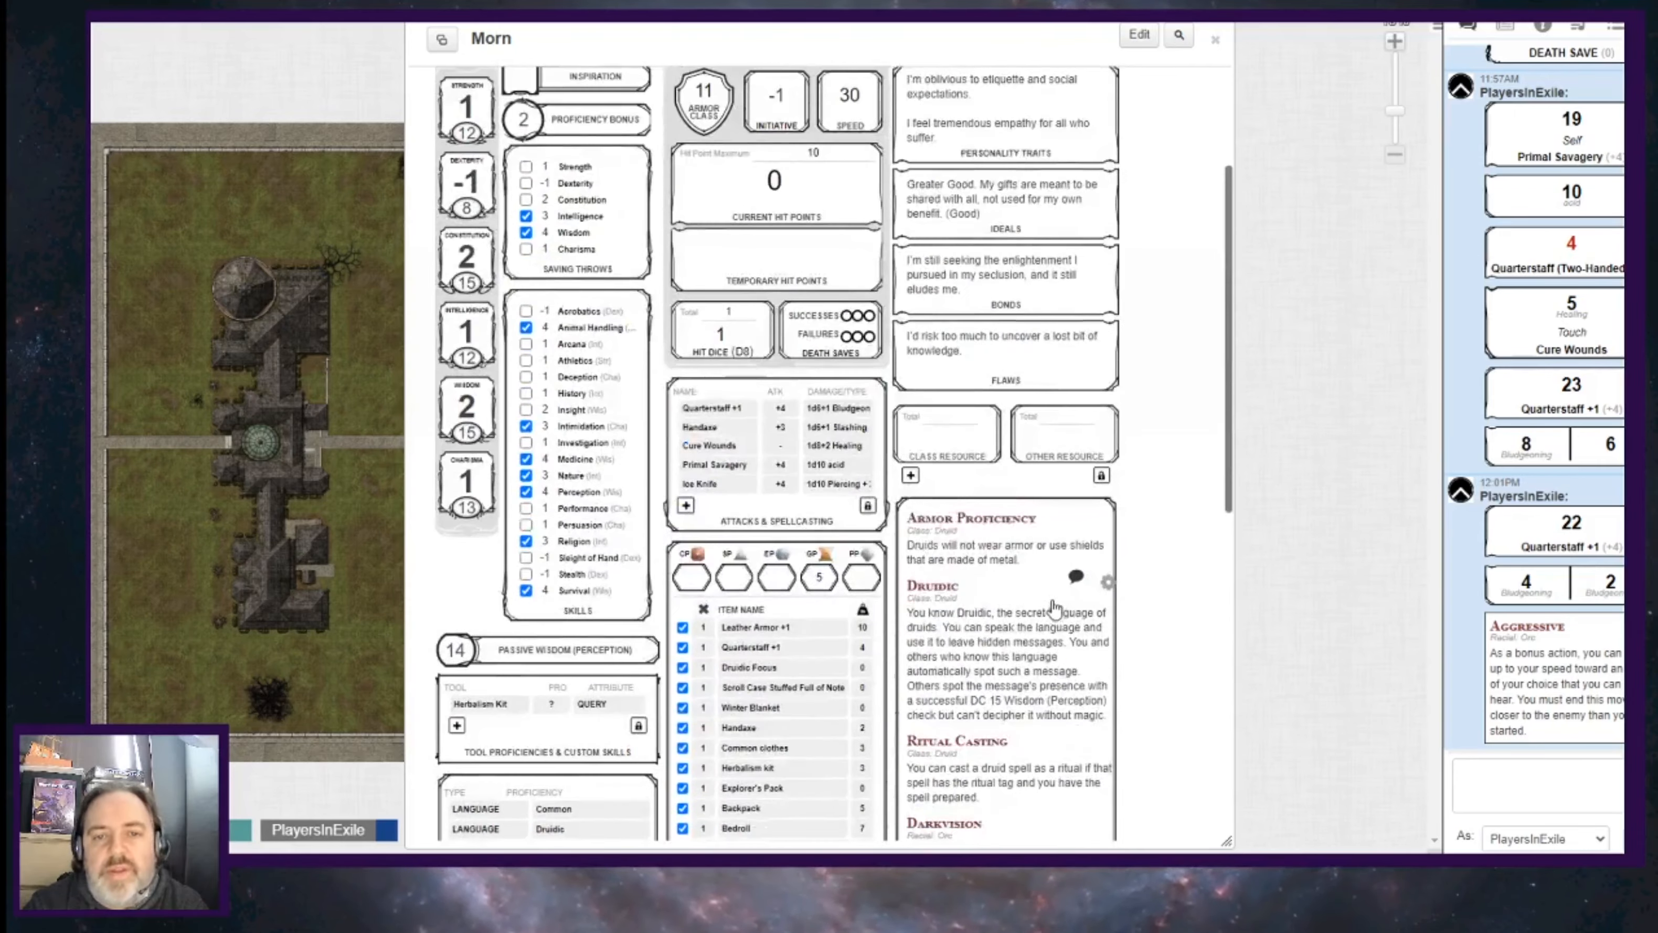
pyautogui.scroll(-15, 1052, 607)
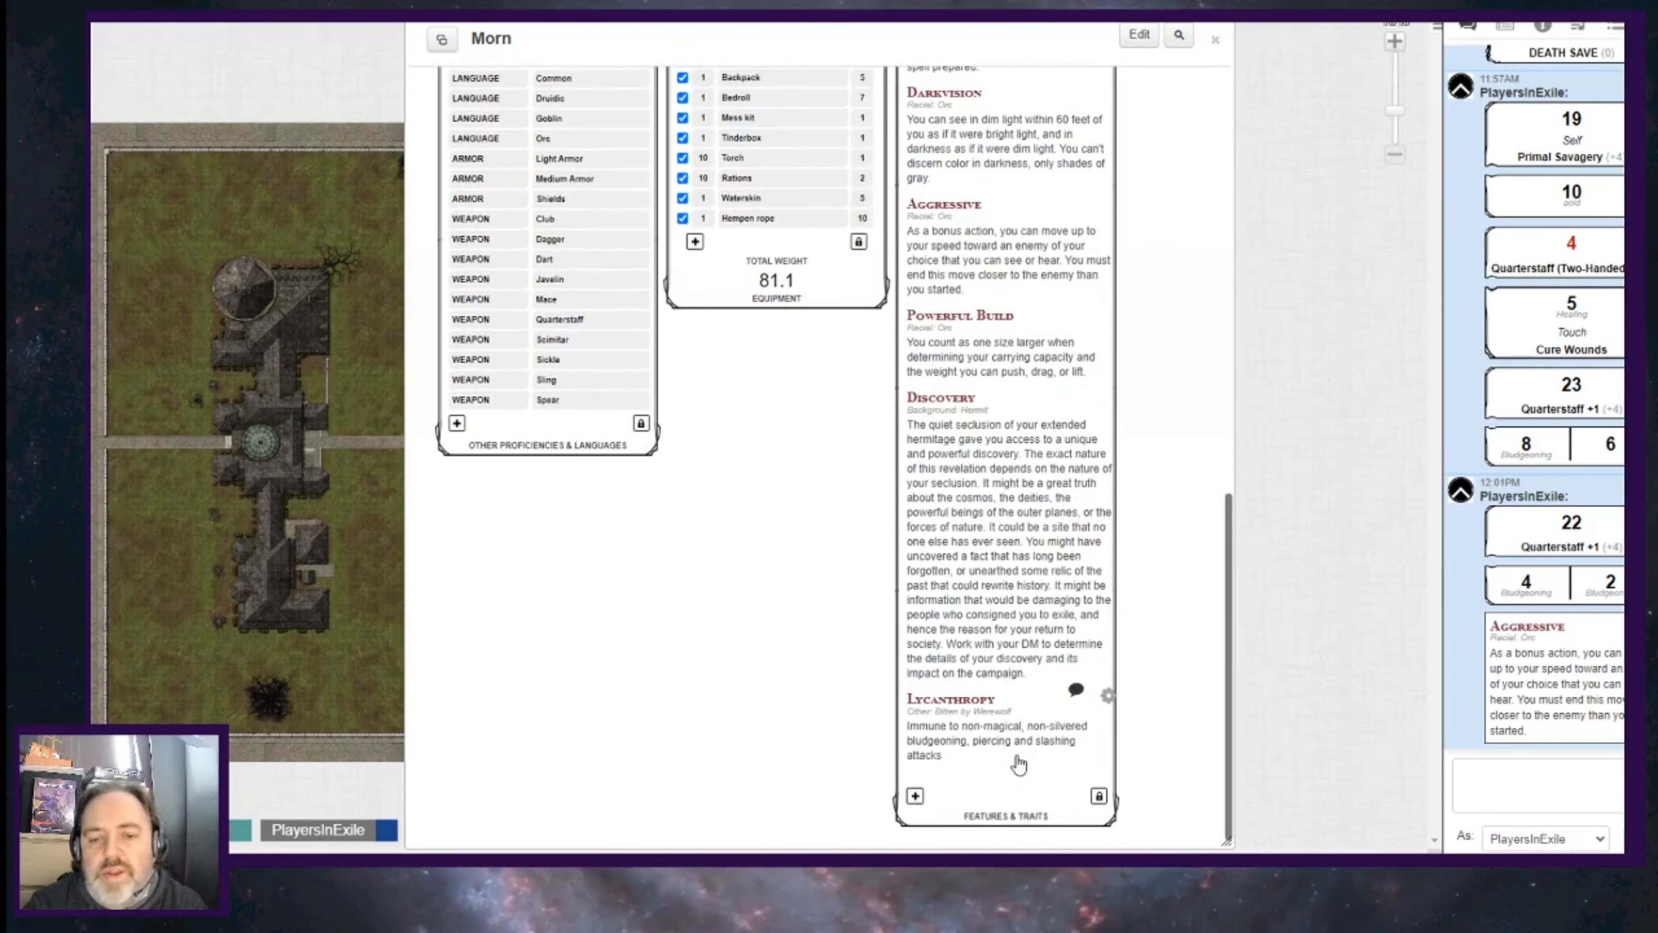
pyautogui.scroll(8, 1016, 752)
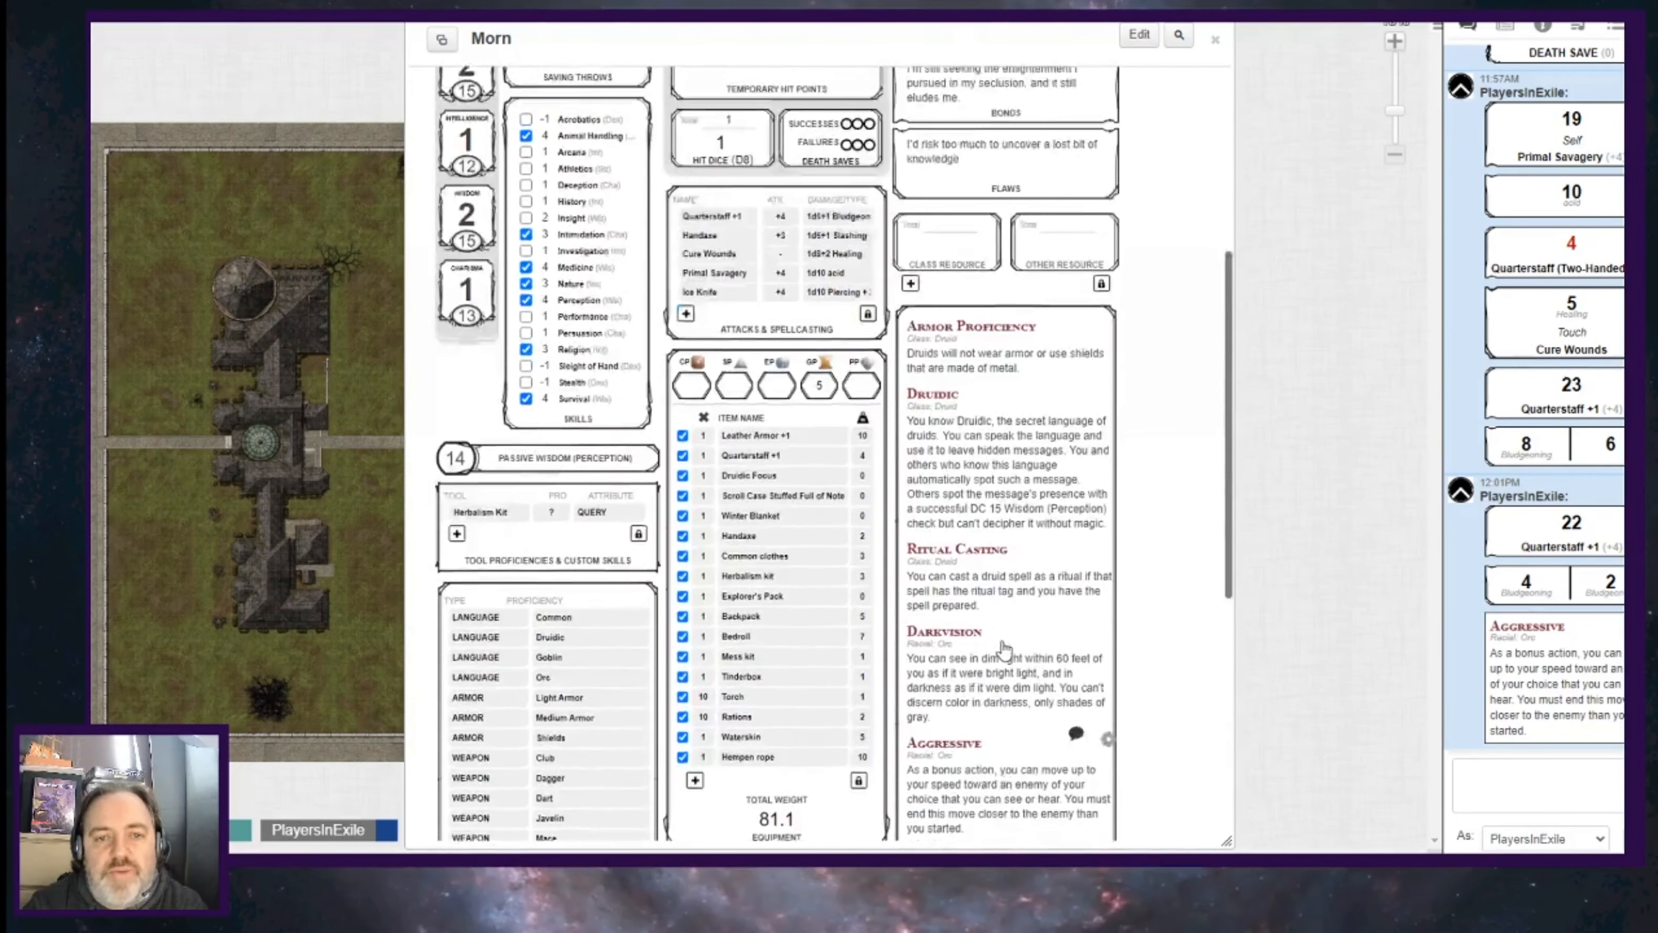
pyautogui.scroll(6, 1005, 649)
pyautogui.scroll(-7, 1006, 647)
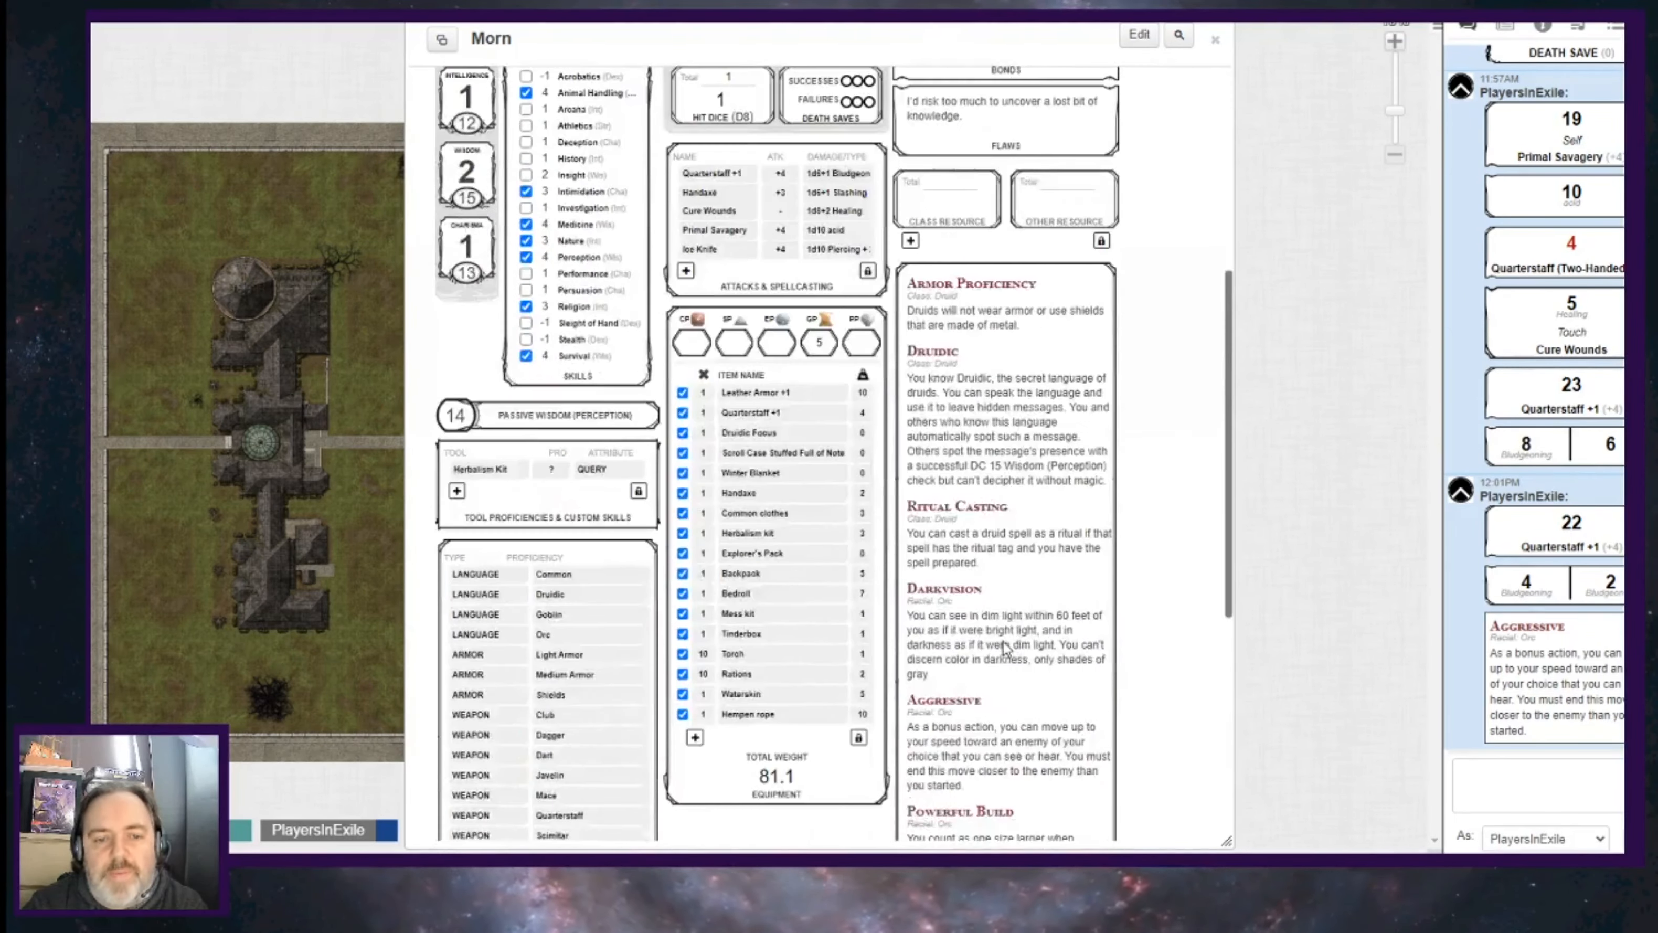
pyautogui.scroll(-7, 1004, 647)
pyautogui.scroll(14, 1006, 648)
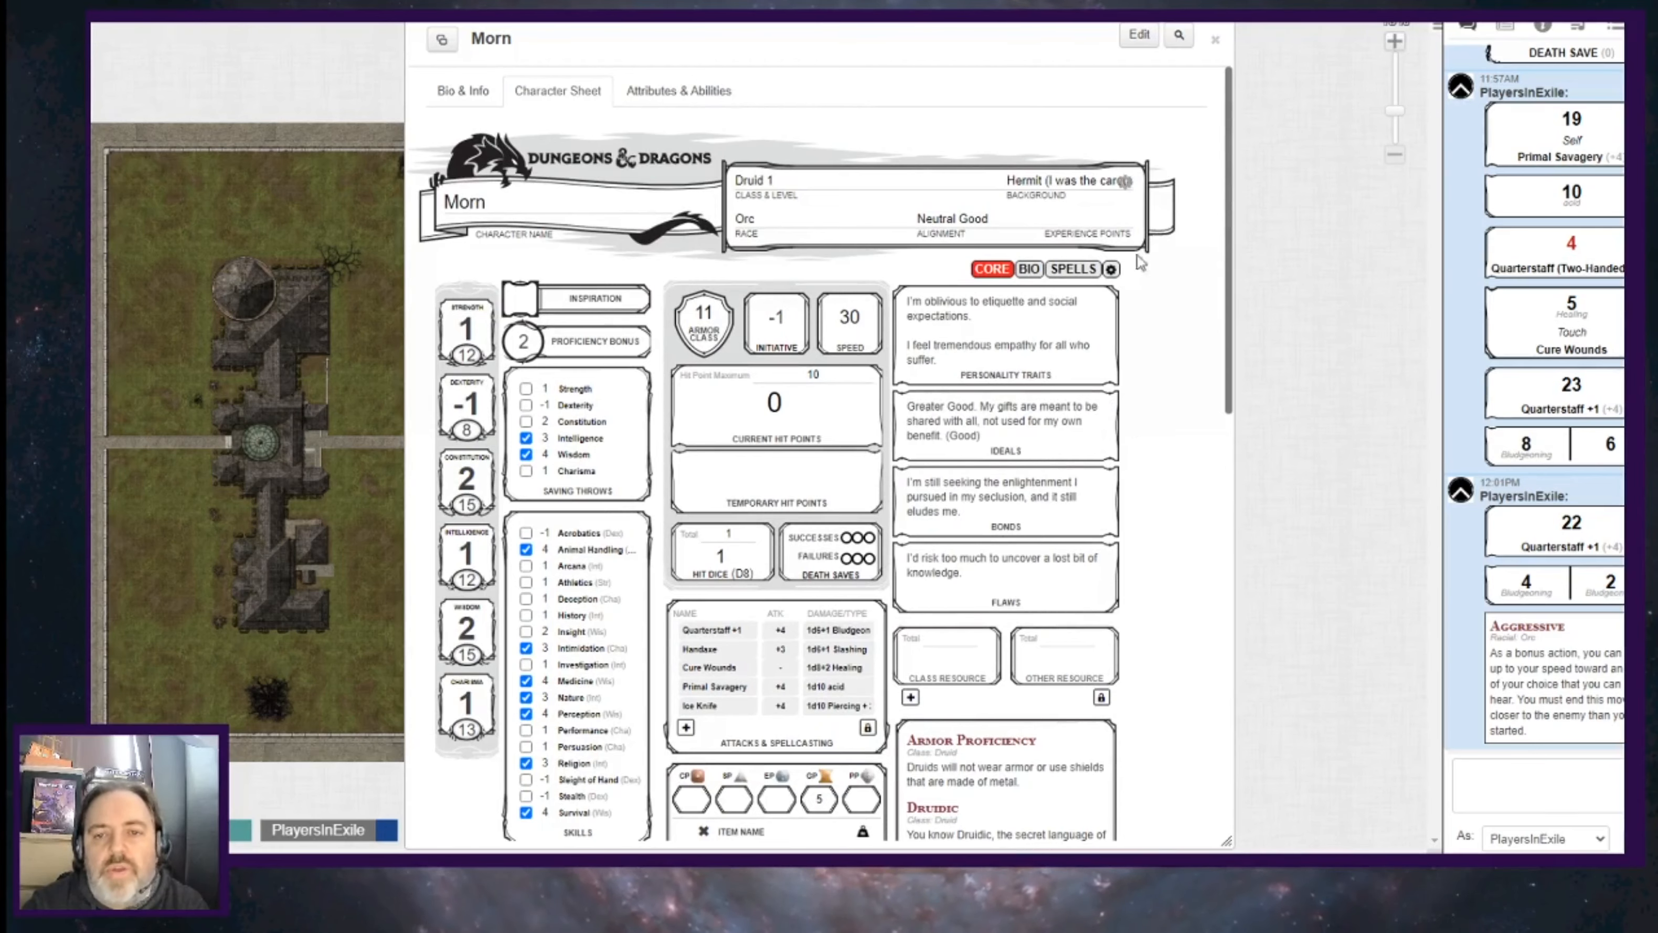
# Open the character sheet's settings page and look over its class, attribute, save, skill and general options.
pyautogui.click(1111, 270)
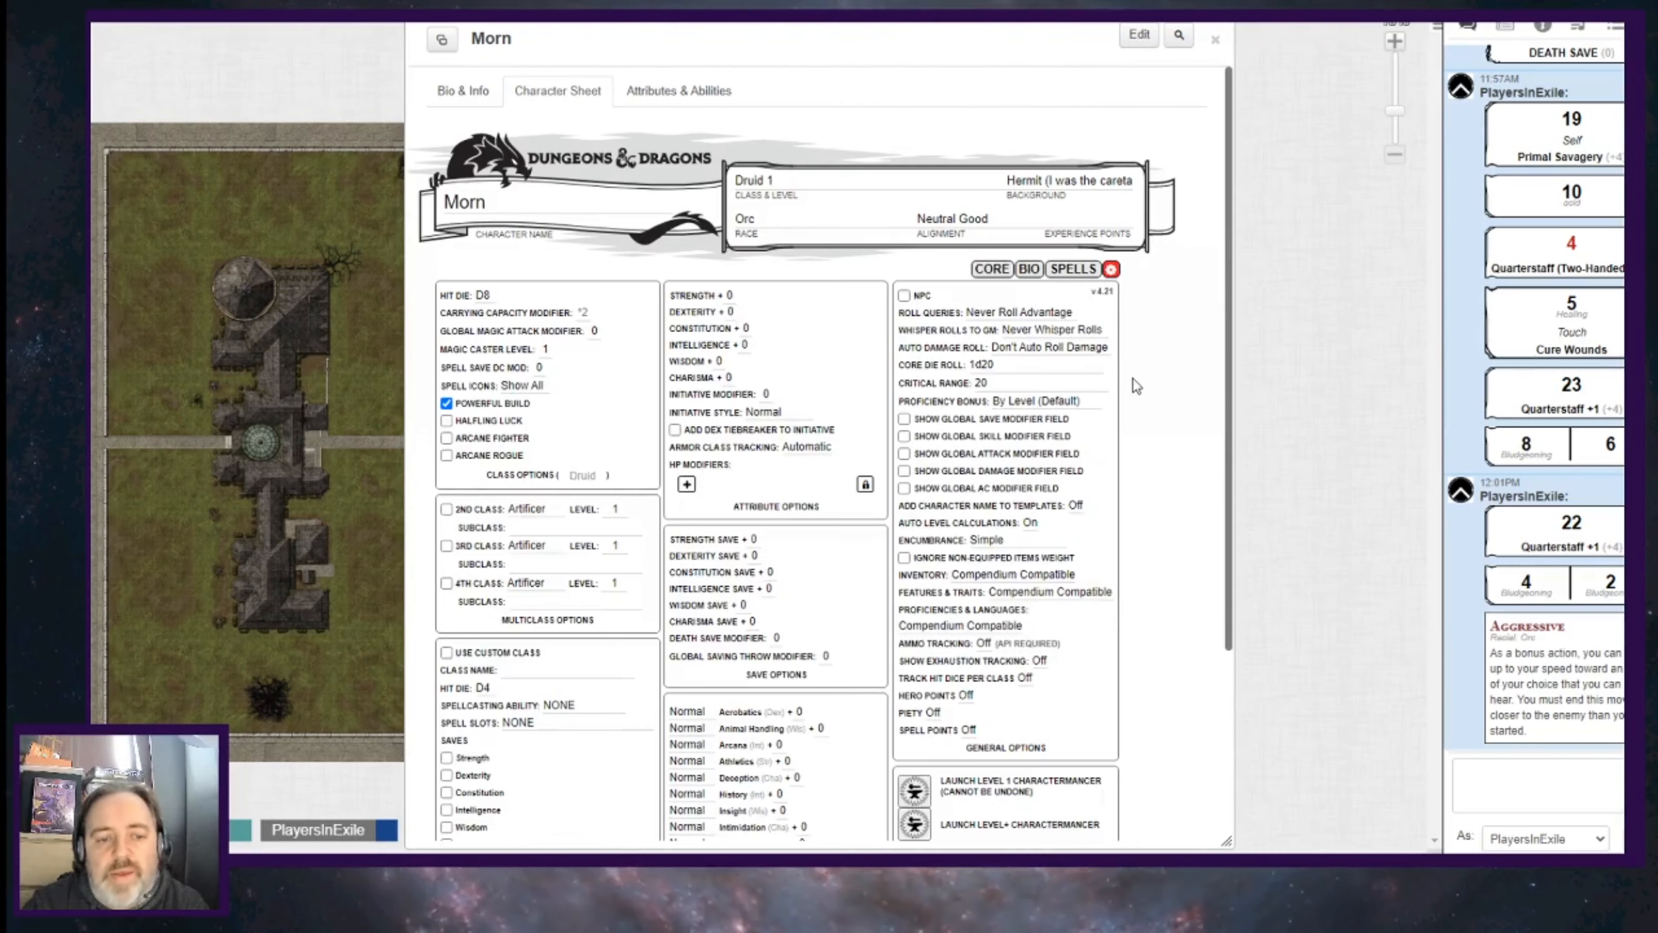
pyautogui.scroll(-1, 1127, 415)
pyautogui.scroll(-3, 1127, 415)
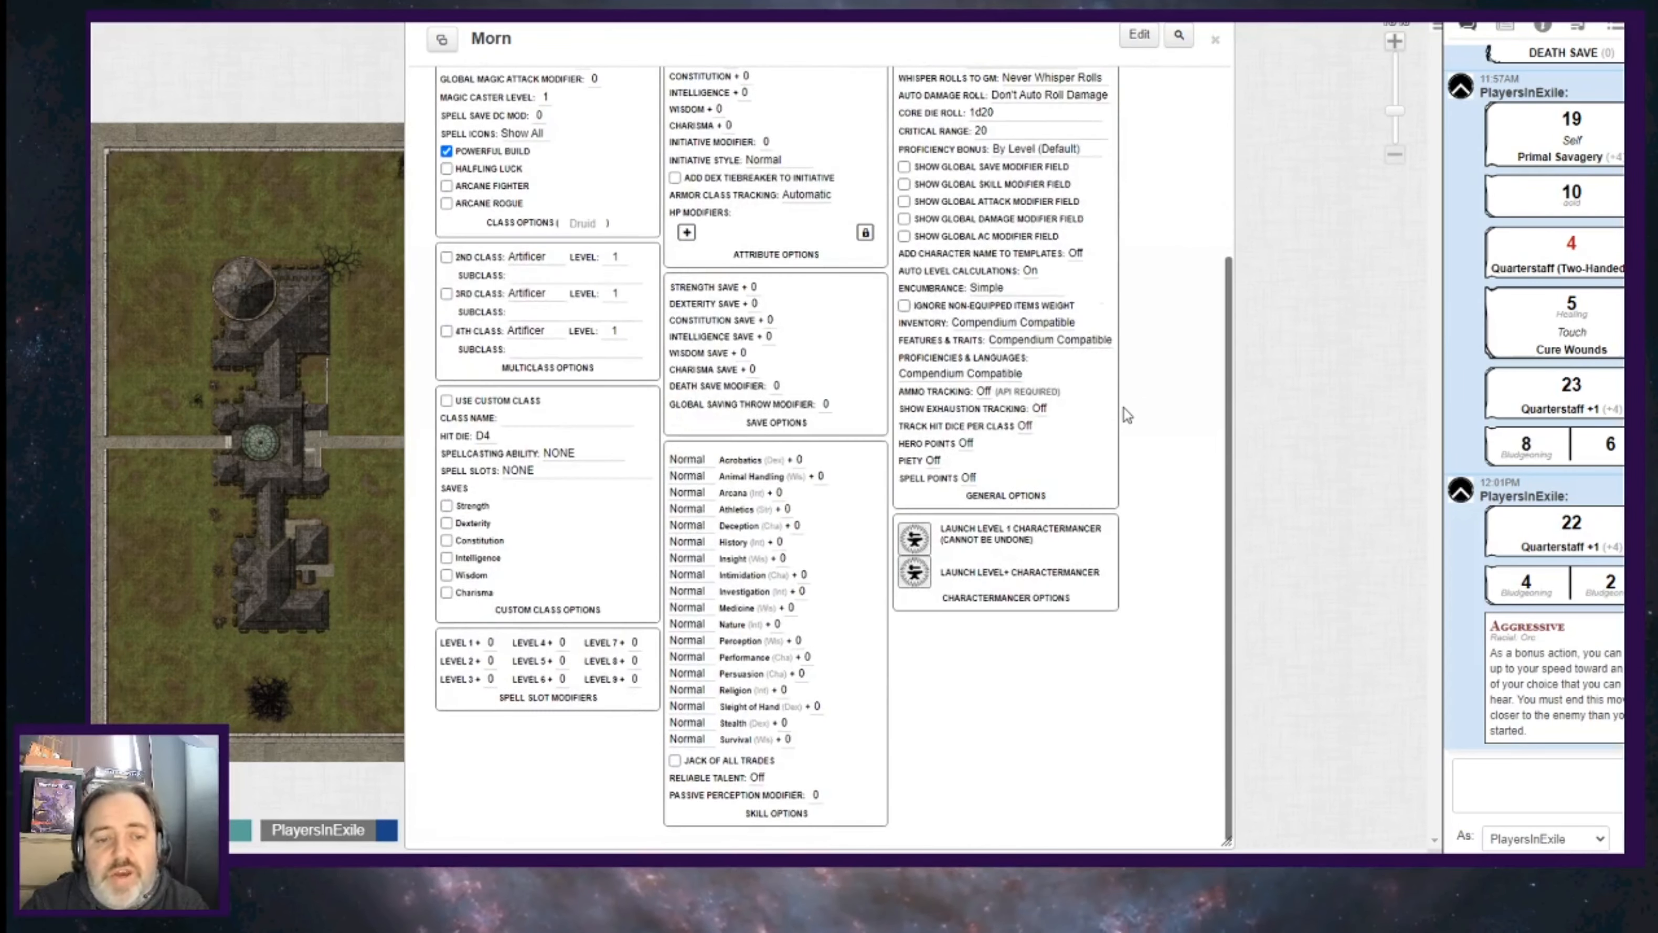
pyautogui.scroll(4, 1135, 420)
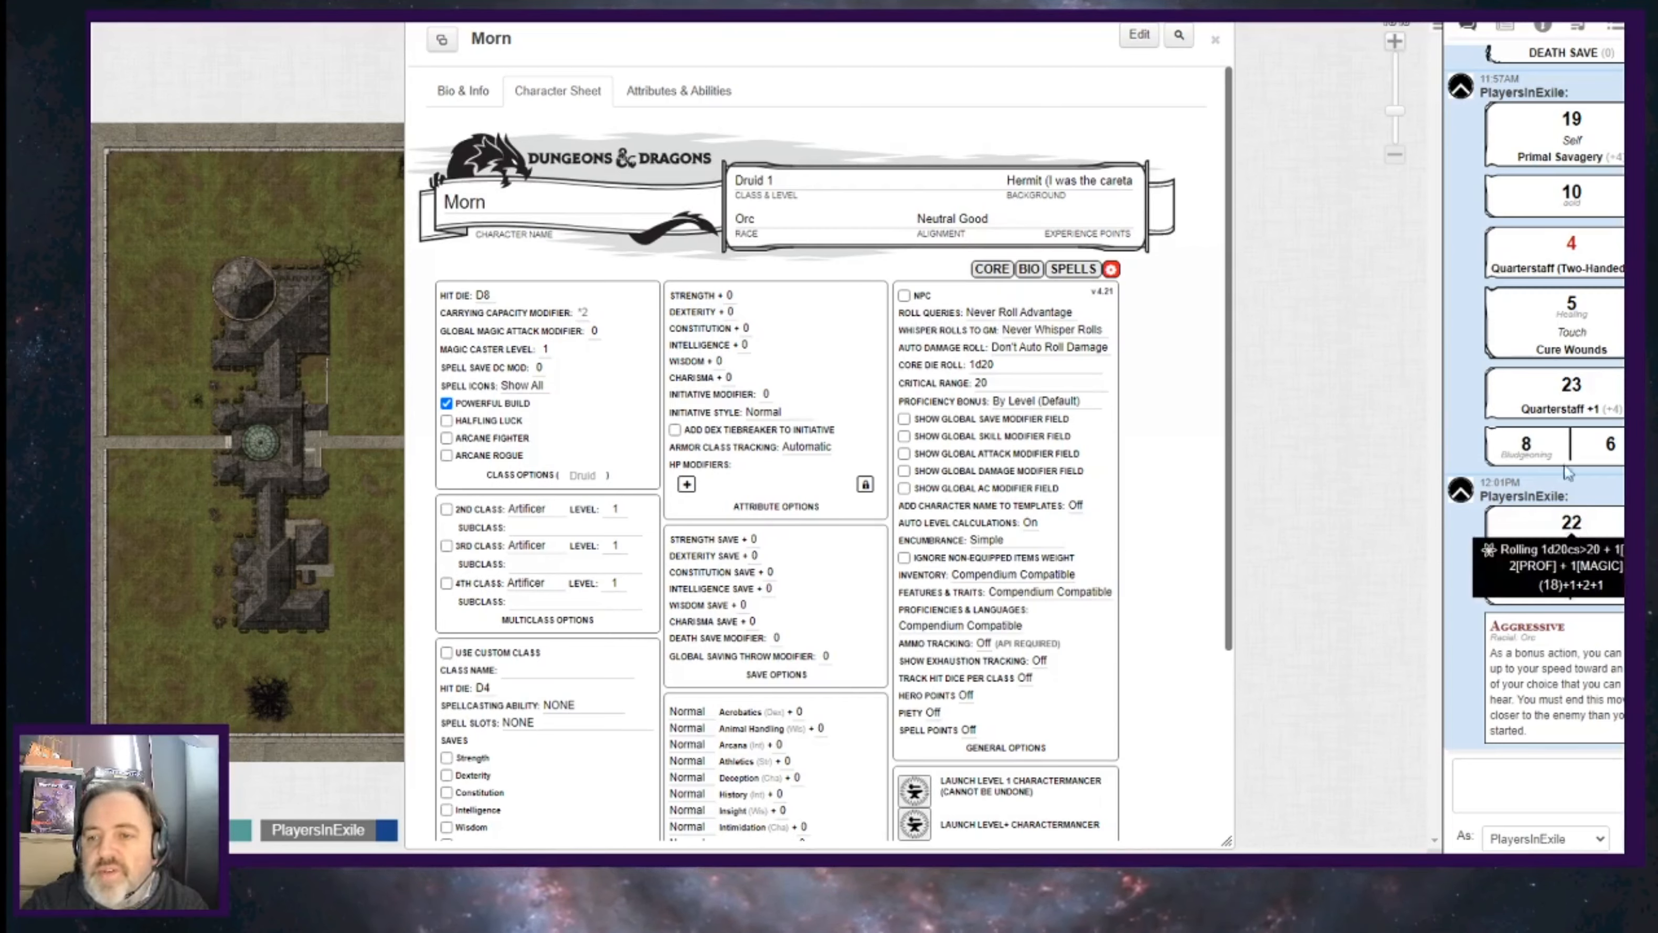
# Try Always Roll Advantage for the roll queries, and switch the setting to Advantage Toggle.
pyautogui.click(1019, 312)
pyautogui.click(1029, 327)
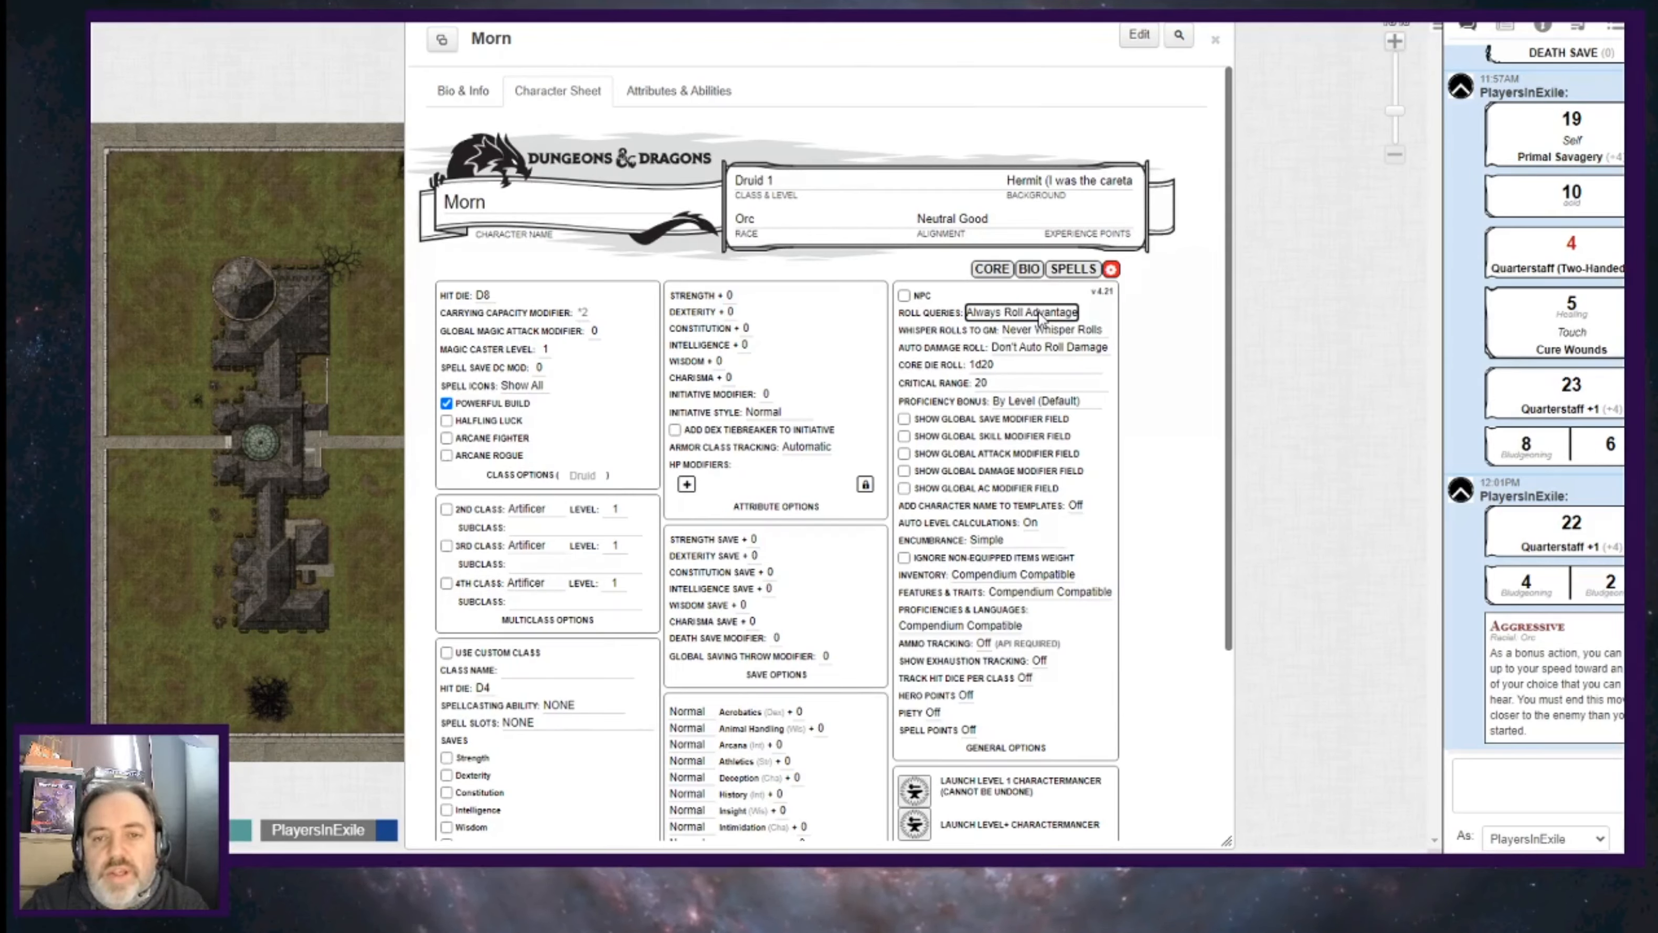
pyautogui.click(1039, 313)
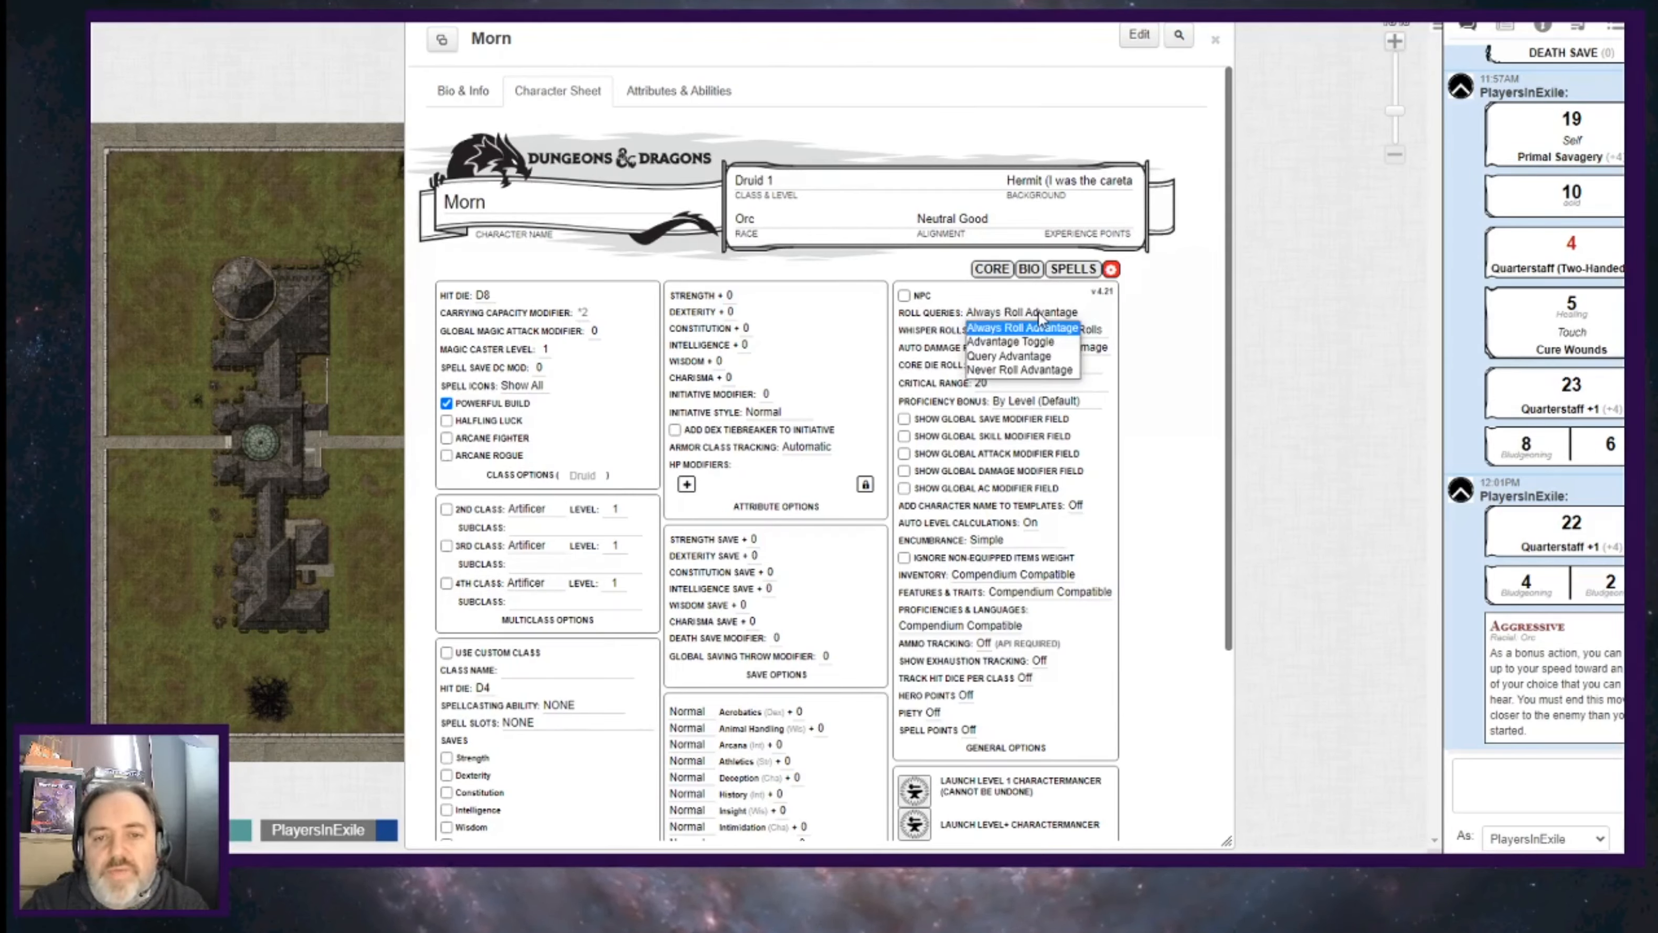
pyautogui.click(1035, 340)
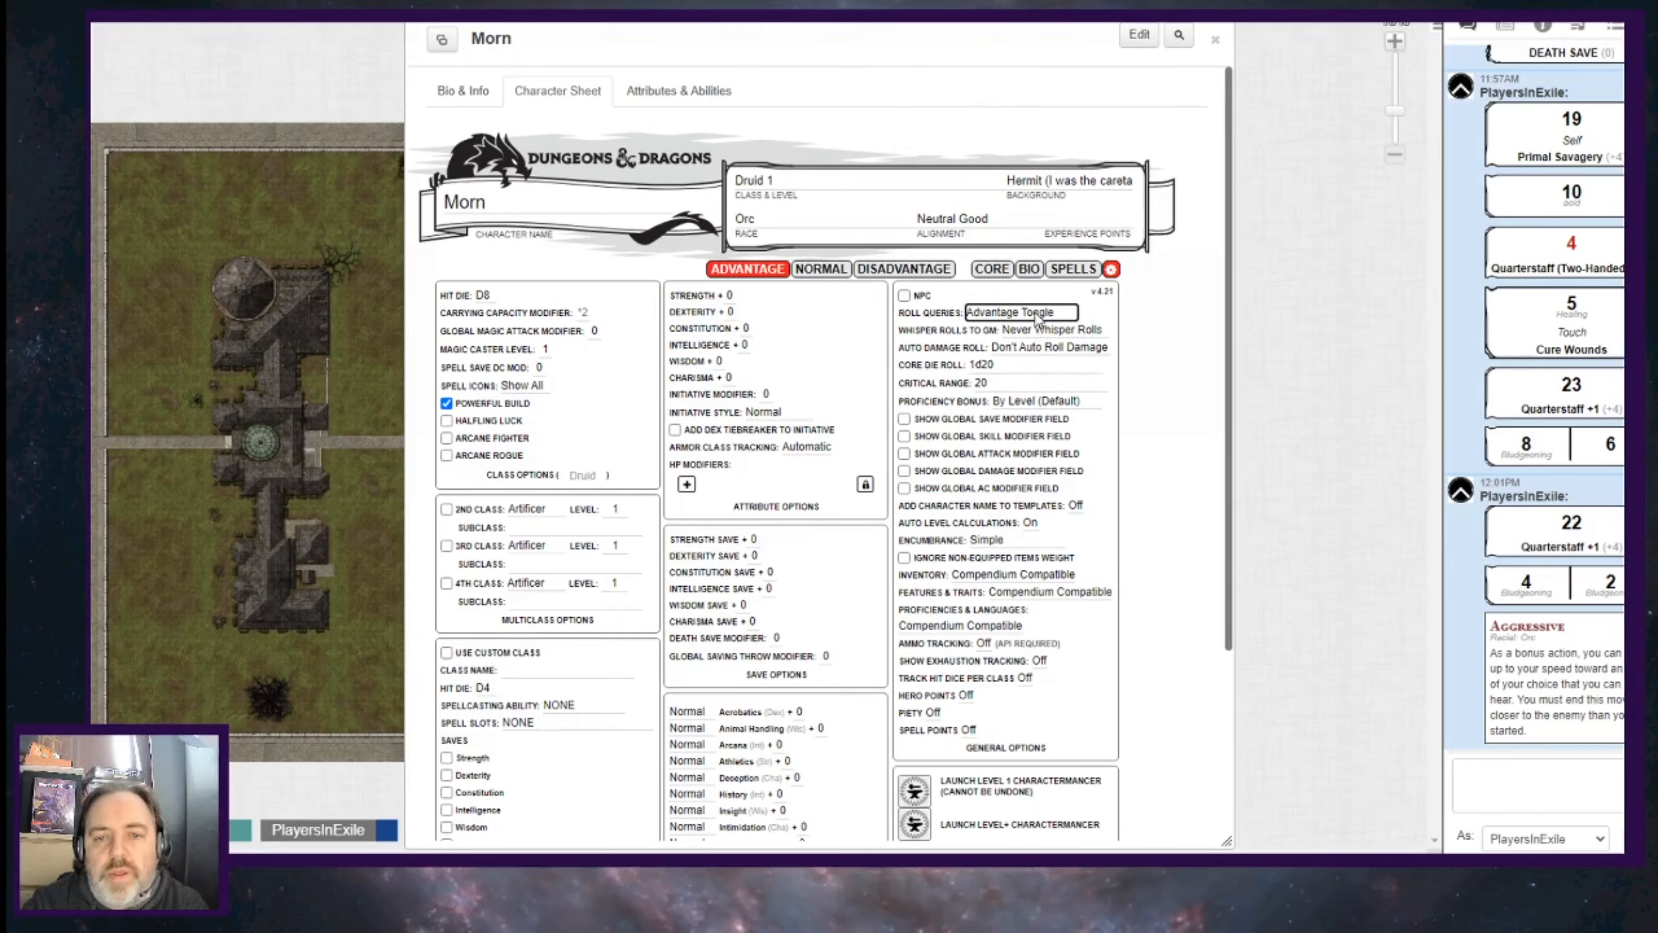
# Switch the sheet's roll mode through Normal and Disadvantage, and return it to Advantage.
pyautogui.click(821, 269)
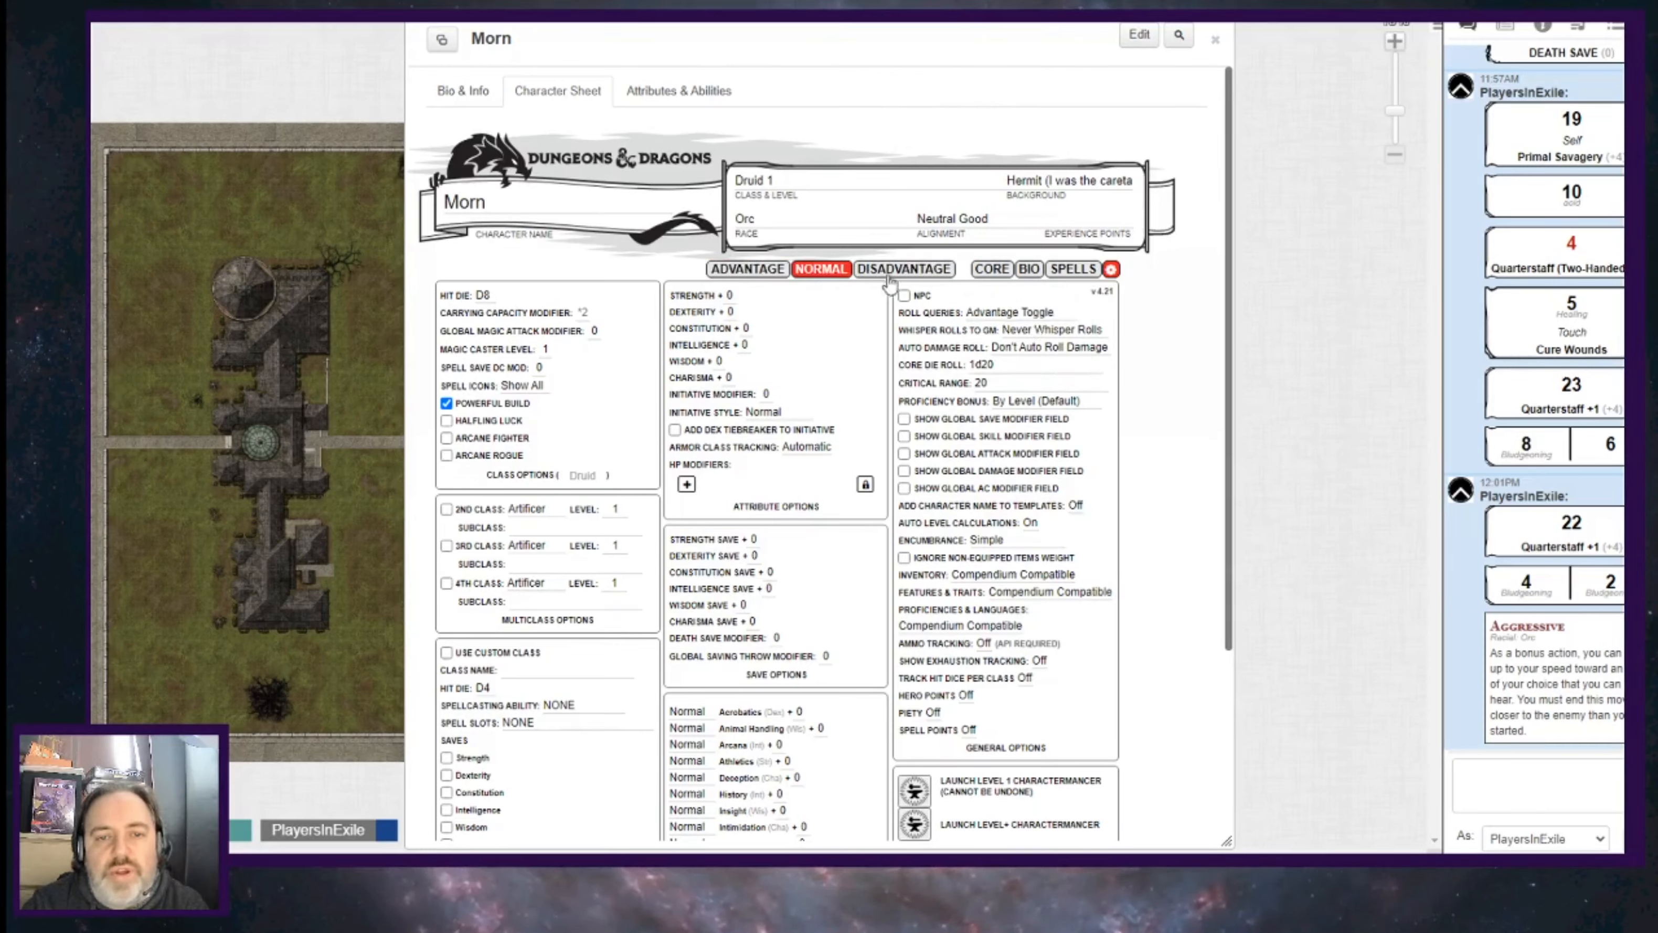
pyautogui.click(904, 270)
pyautogui.click(727, 273)
# Try Query Advantage for the roll queries, and return the setting to Advantage Toggle.
pyautogui.click(1011, 313)
pyautogui.click(1006, 357)
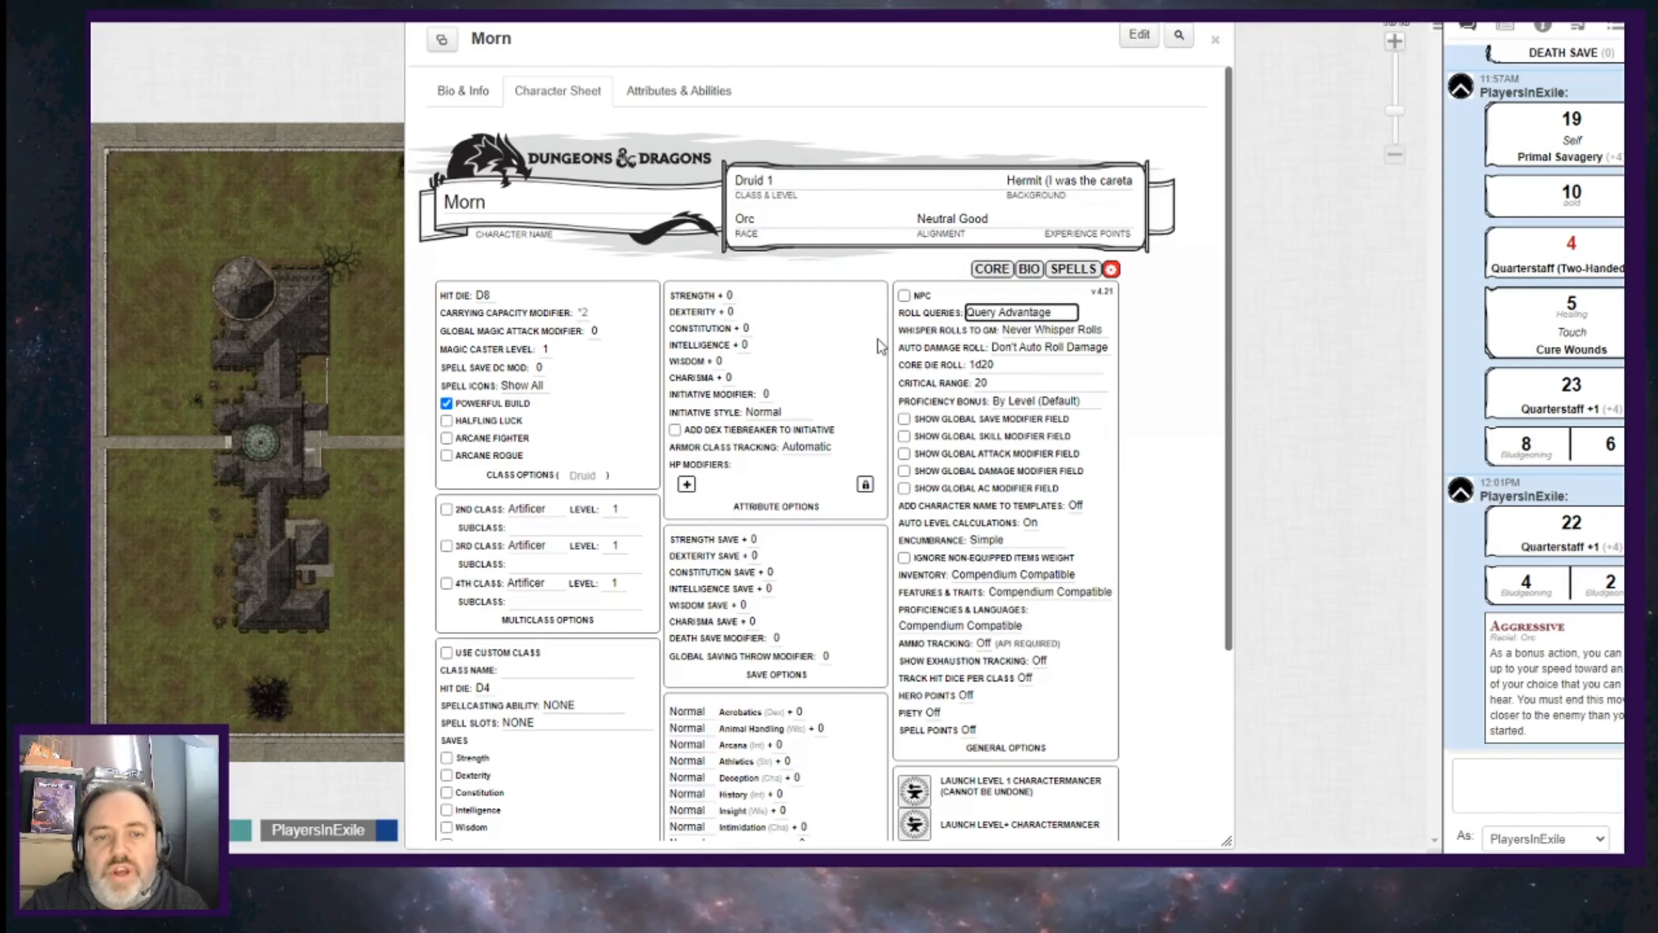
pyautogui.click(1010, 317)
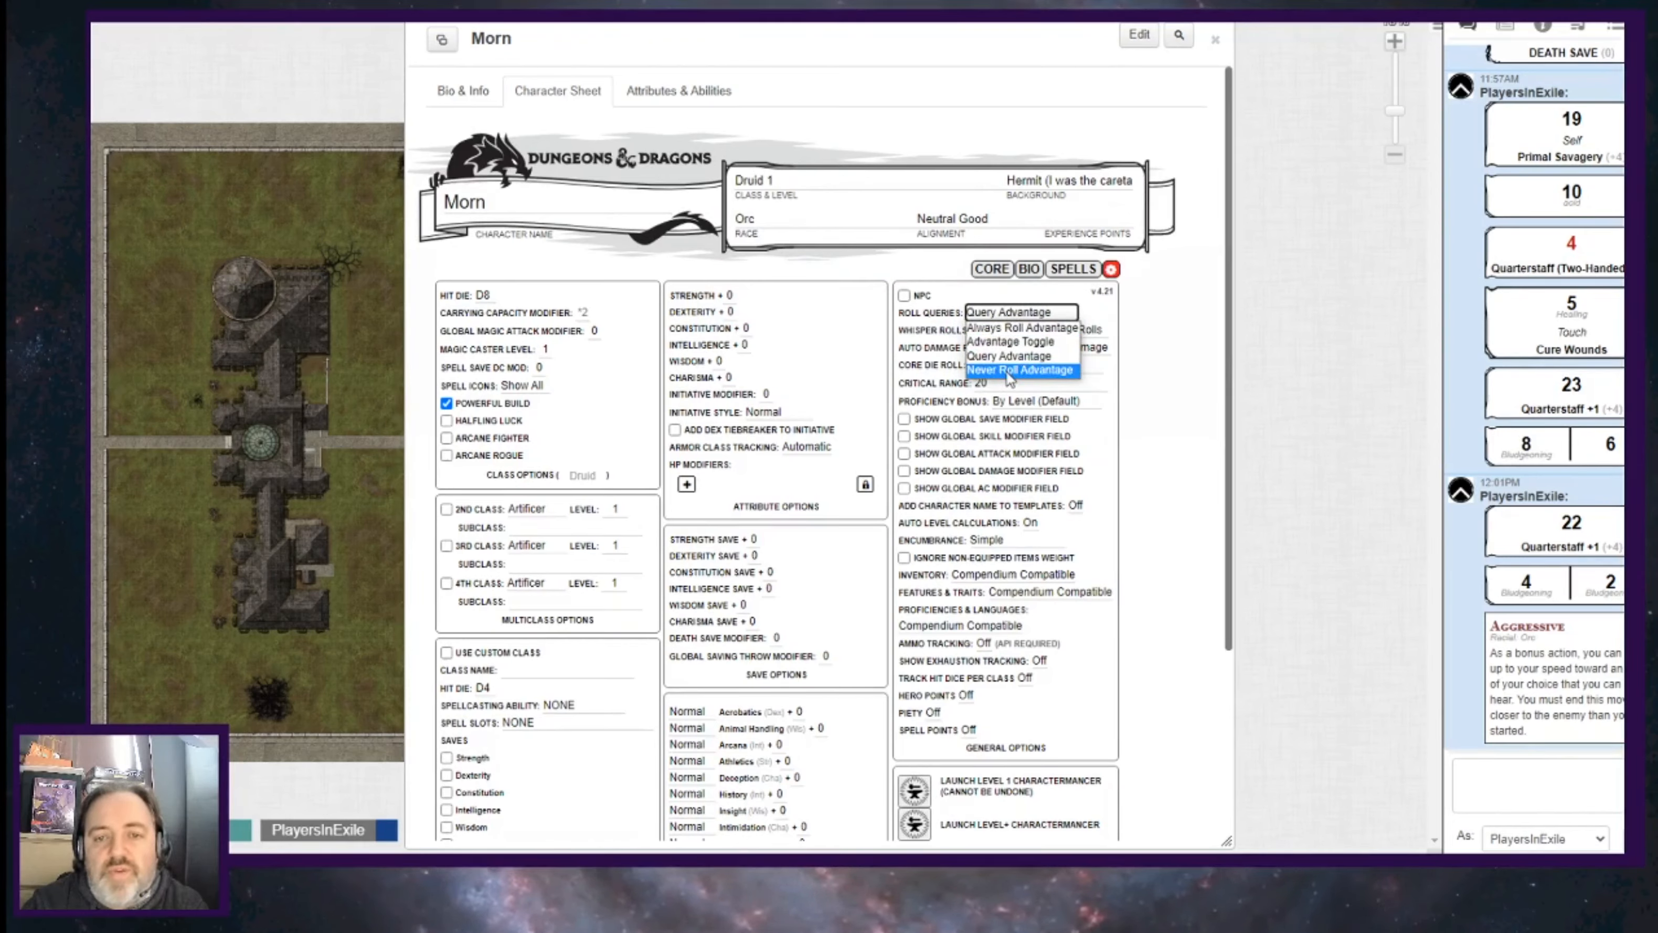
pyautogui.click(1008, 353)
pyautogui.click(1010, 313)
pyautogui.click(1010, 341)
# Try the Query Whisper and Always Whisper Rolls options for whispering rolls to the GM, and set it to Whisper Toggle.
pyautogui.click(1055, 331)
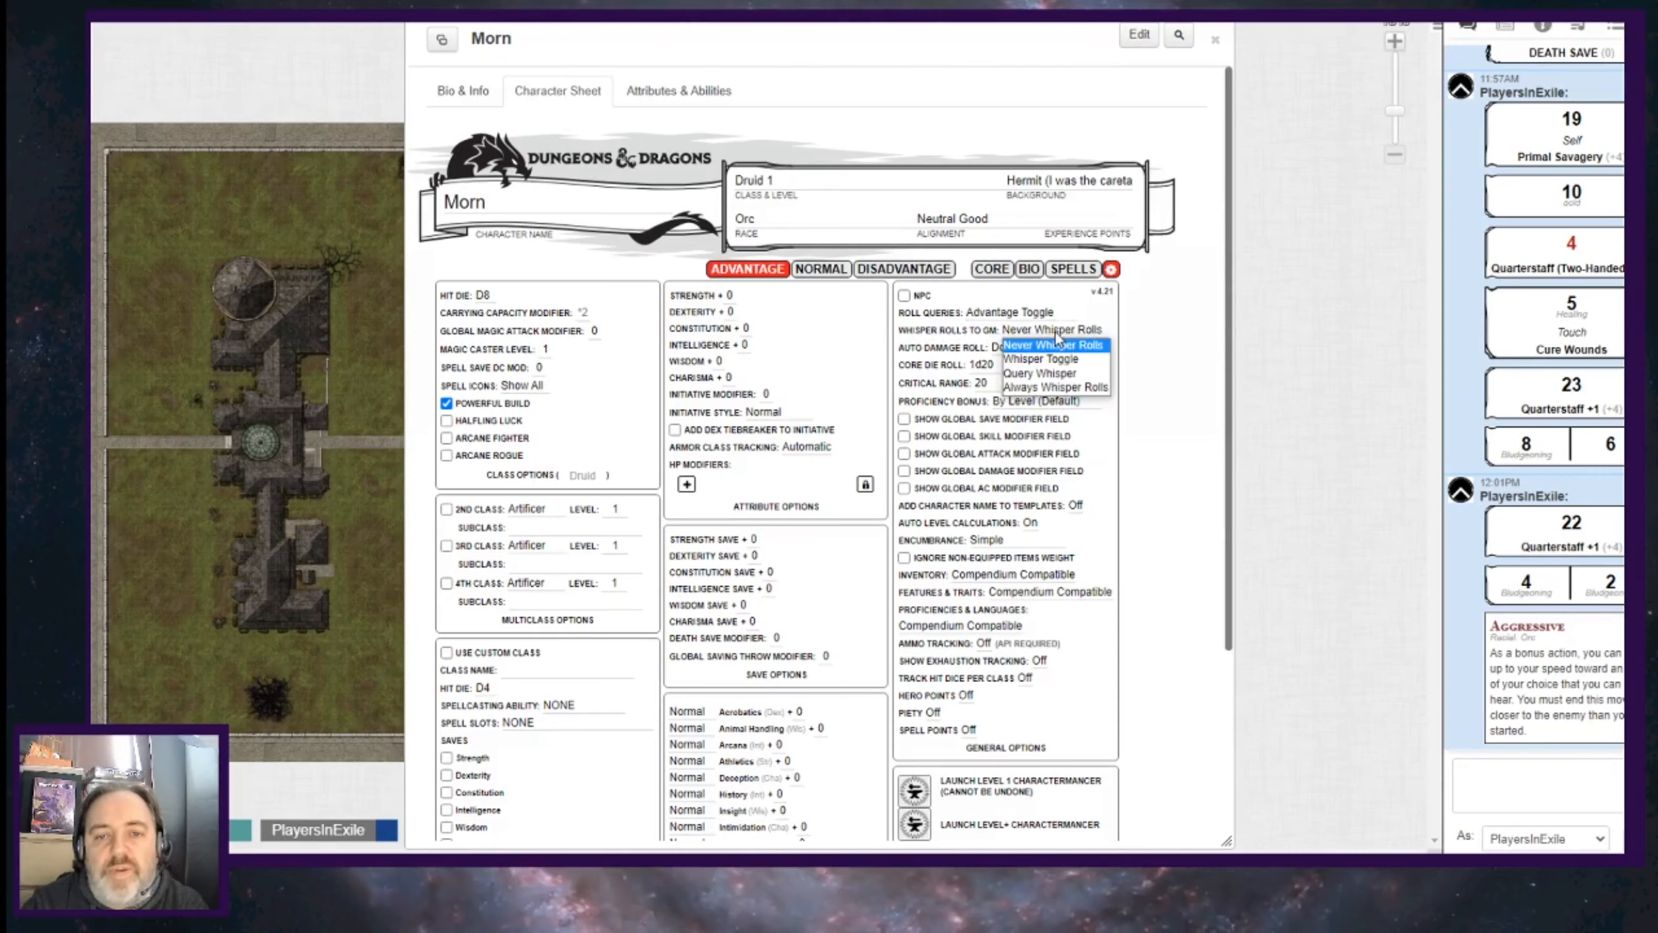
pyautogui.click(1049, 361)
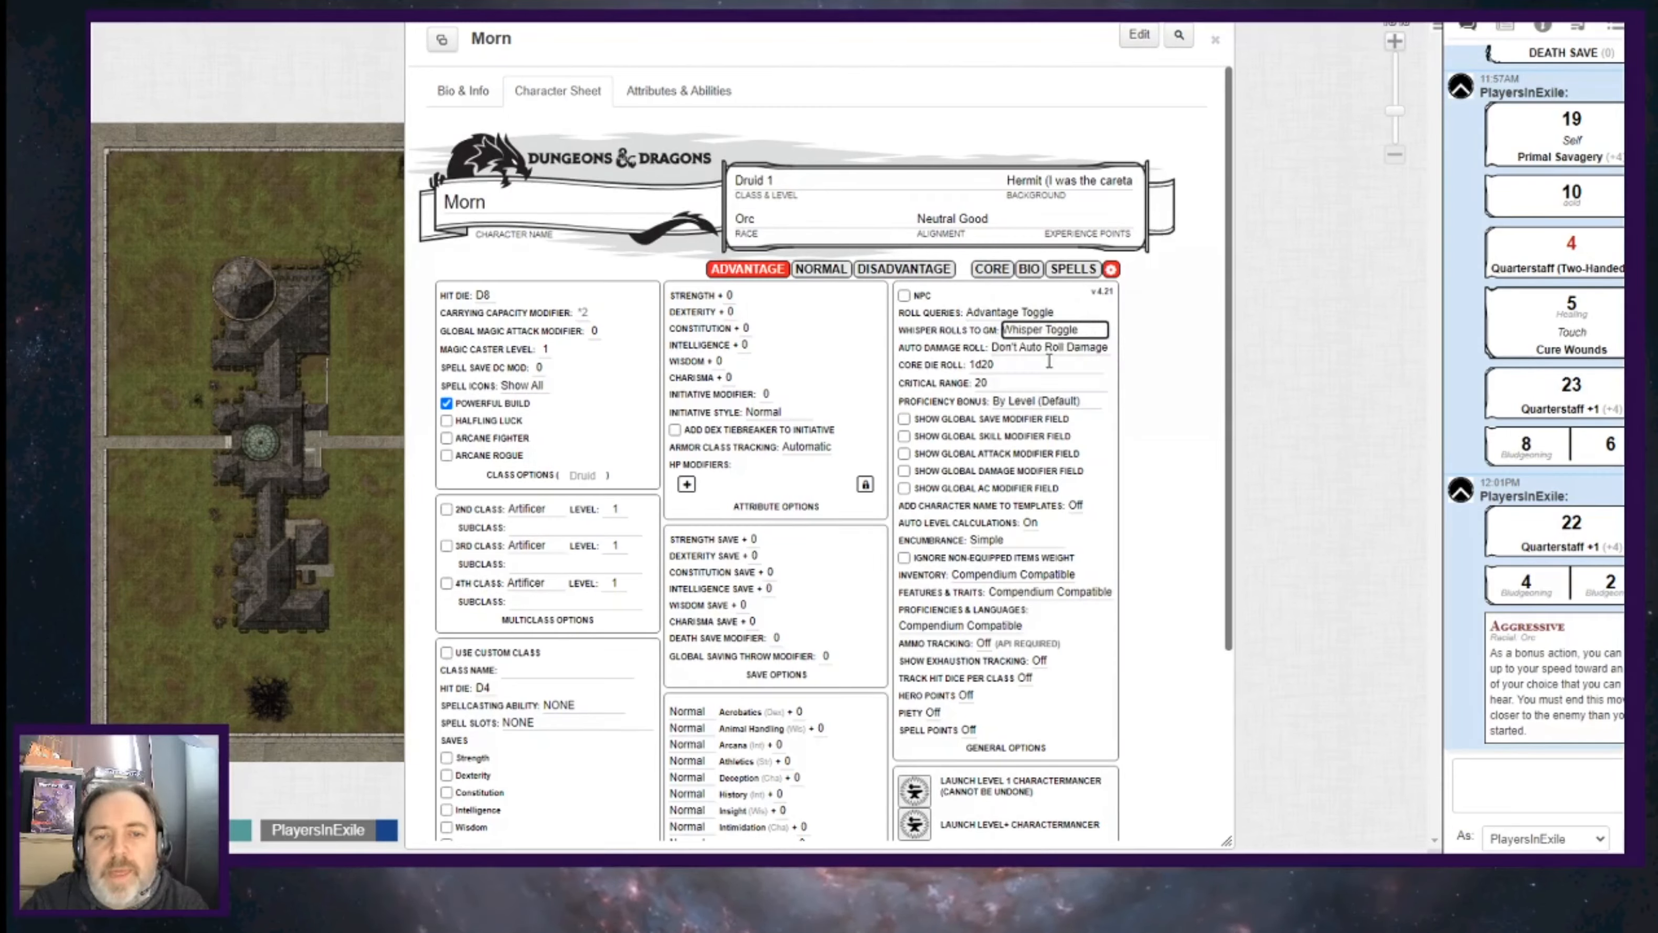
pyautogui.click(1041, 332)
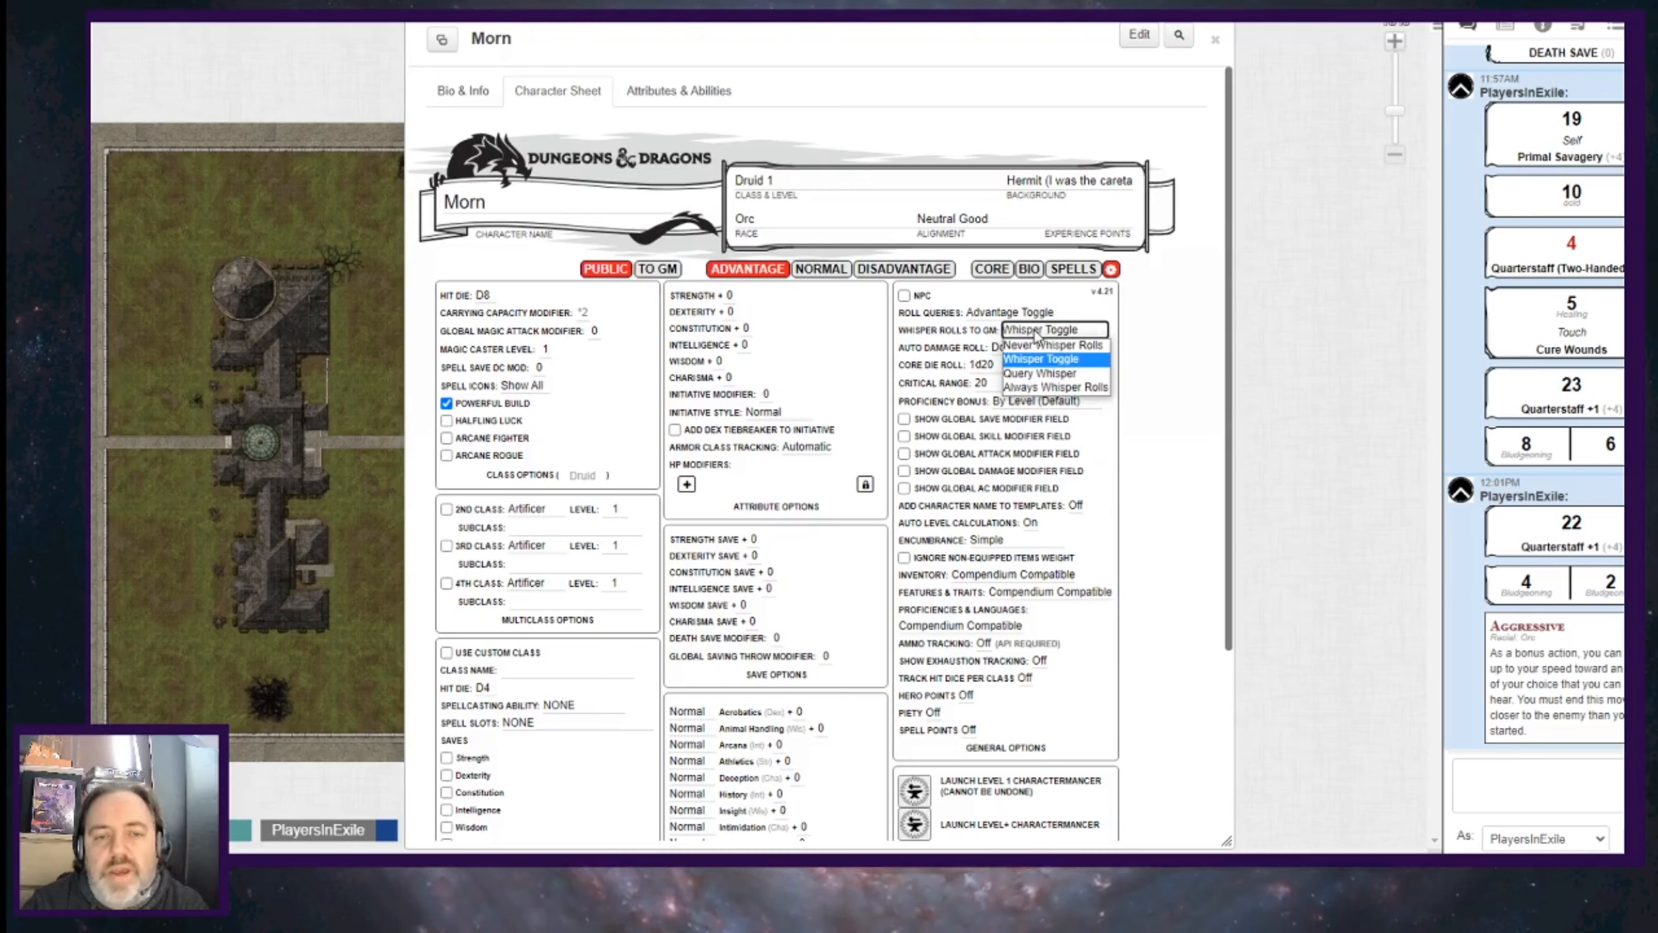
pyautogui.click(1033, 374)
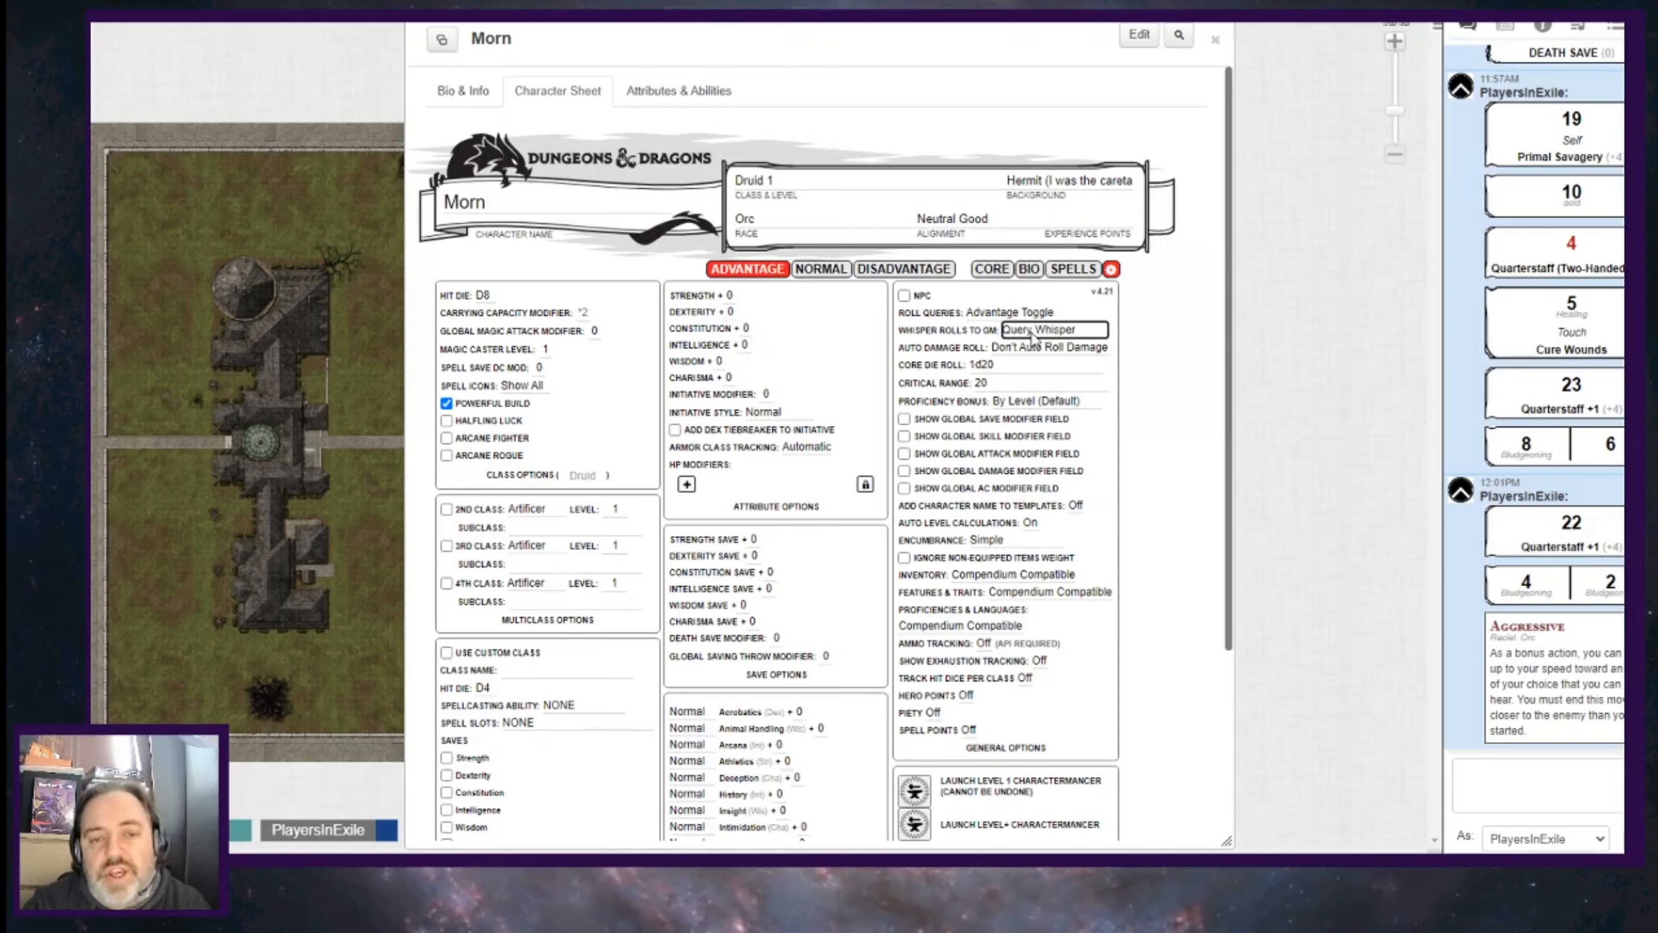
pyautogui.click(1032, 332)
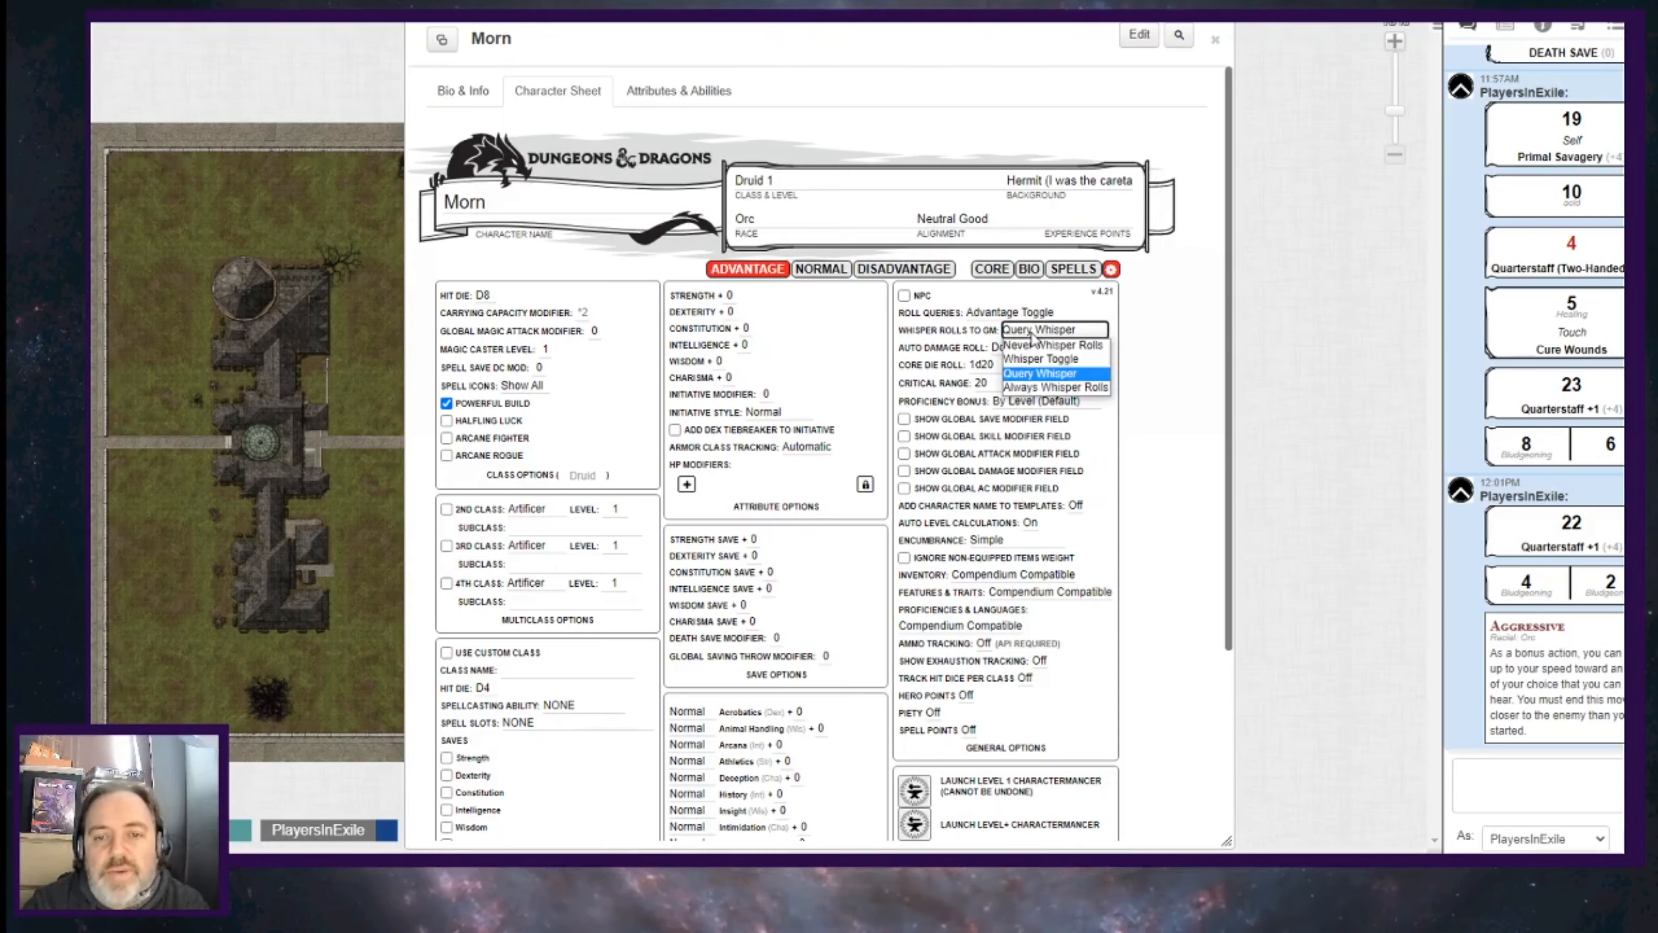
pyautogui.click(1045, 387)
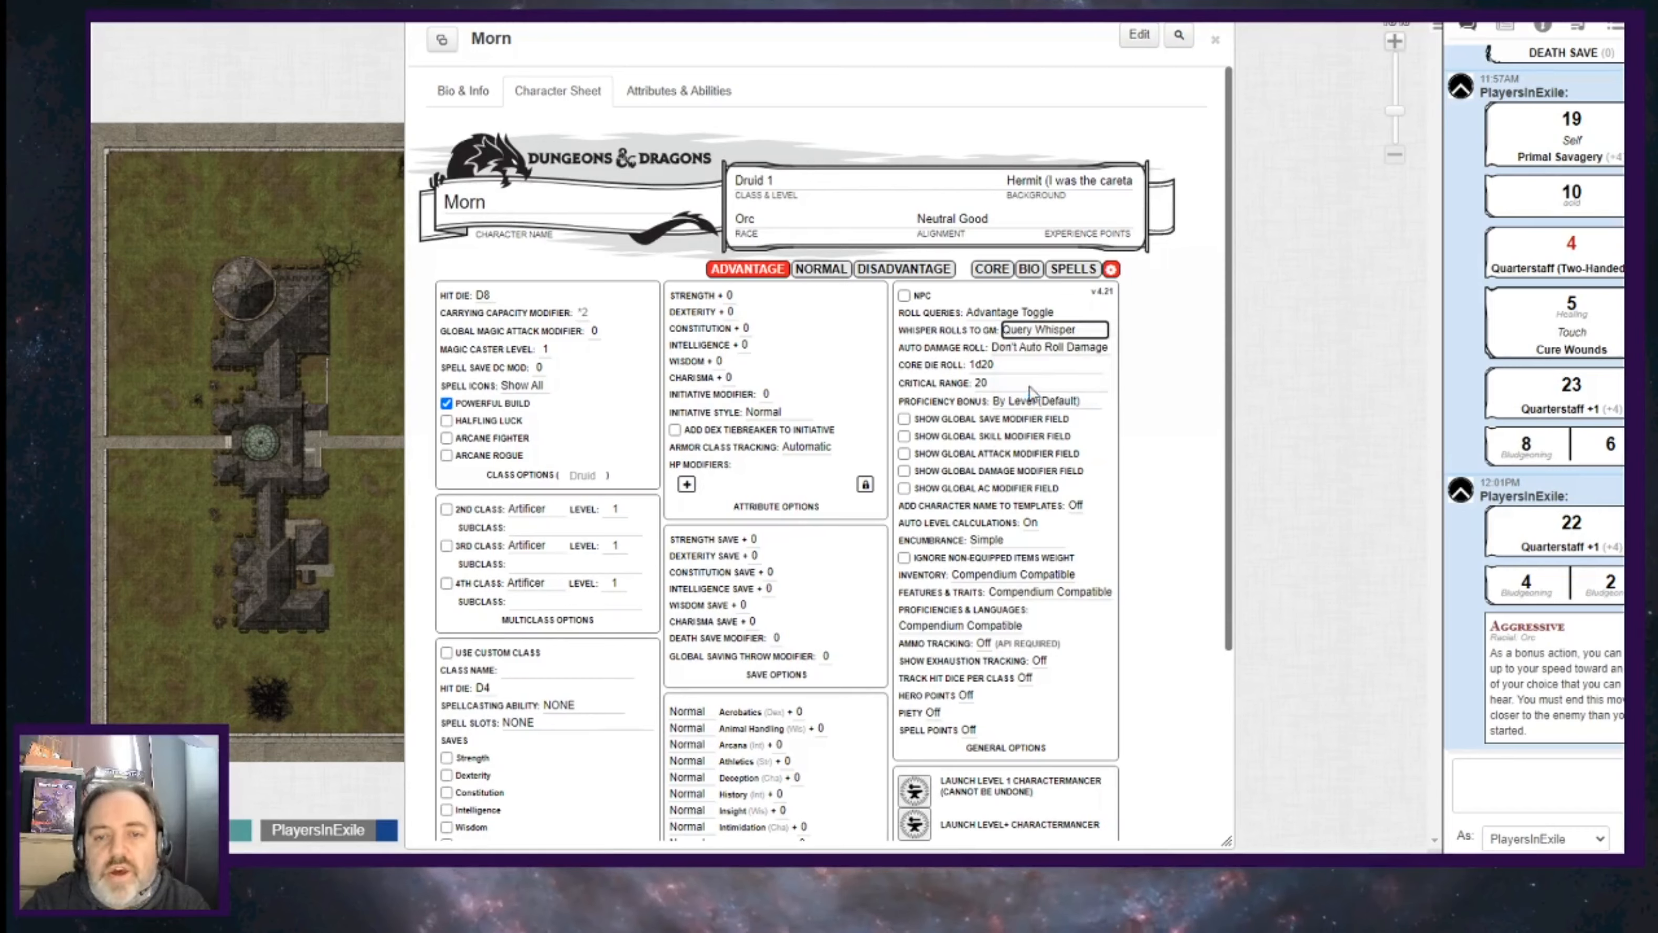
pyautogui.click(1032, 332)
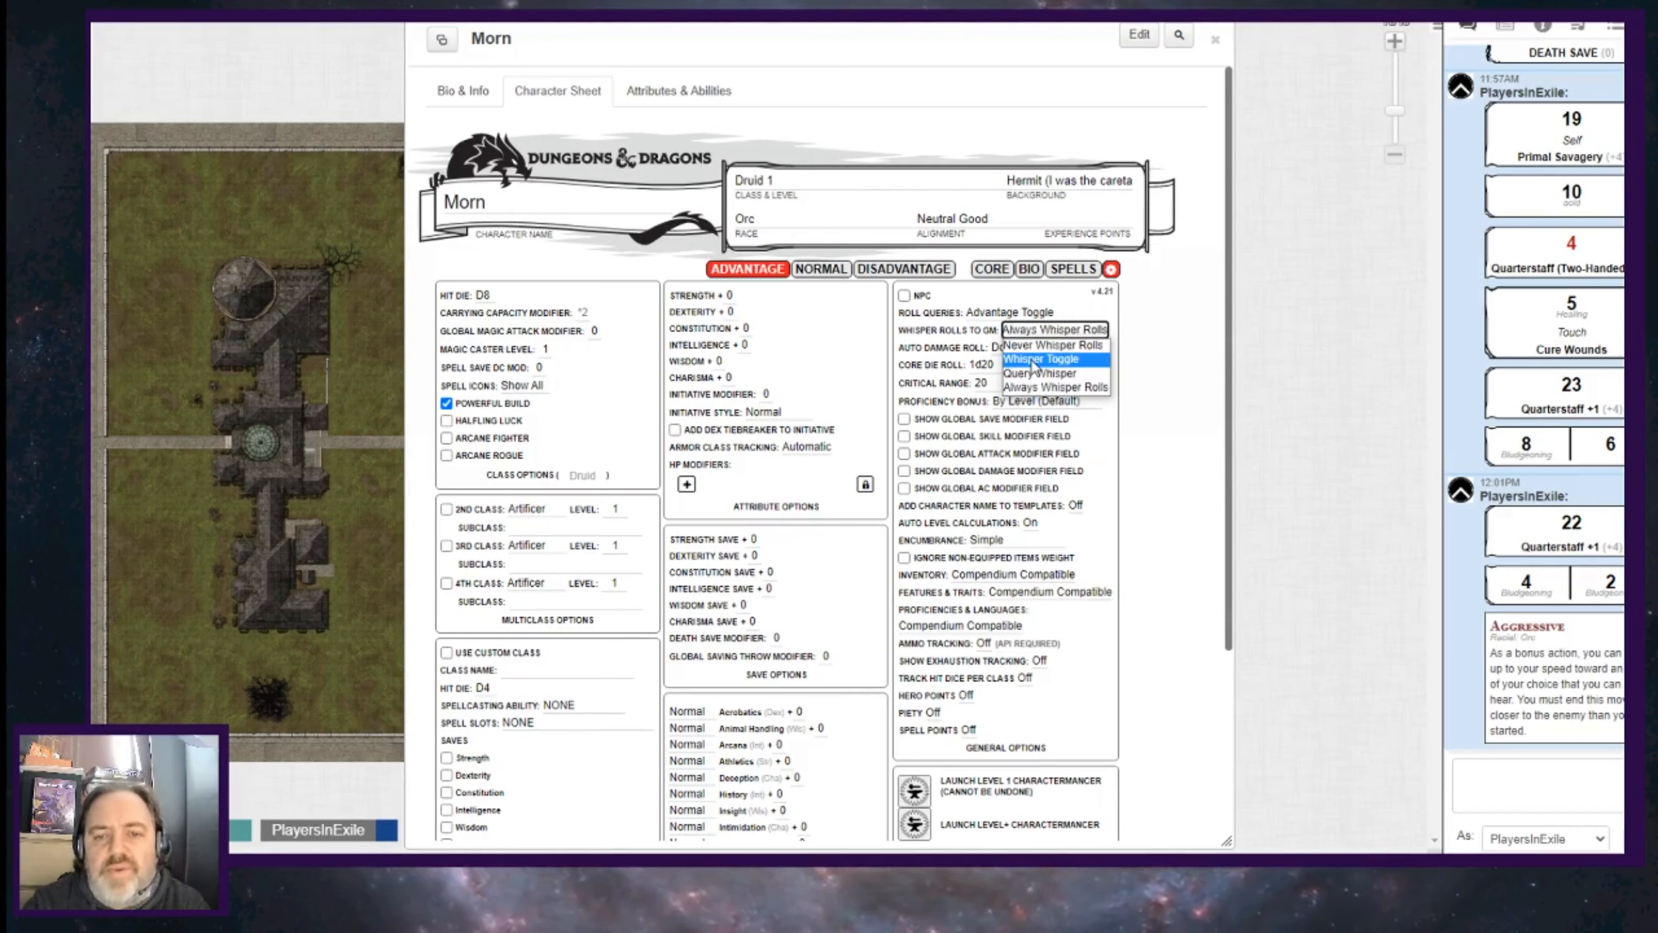
pyautogui.click(1040, 359)
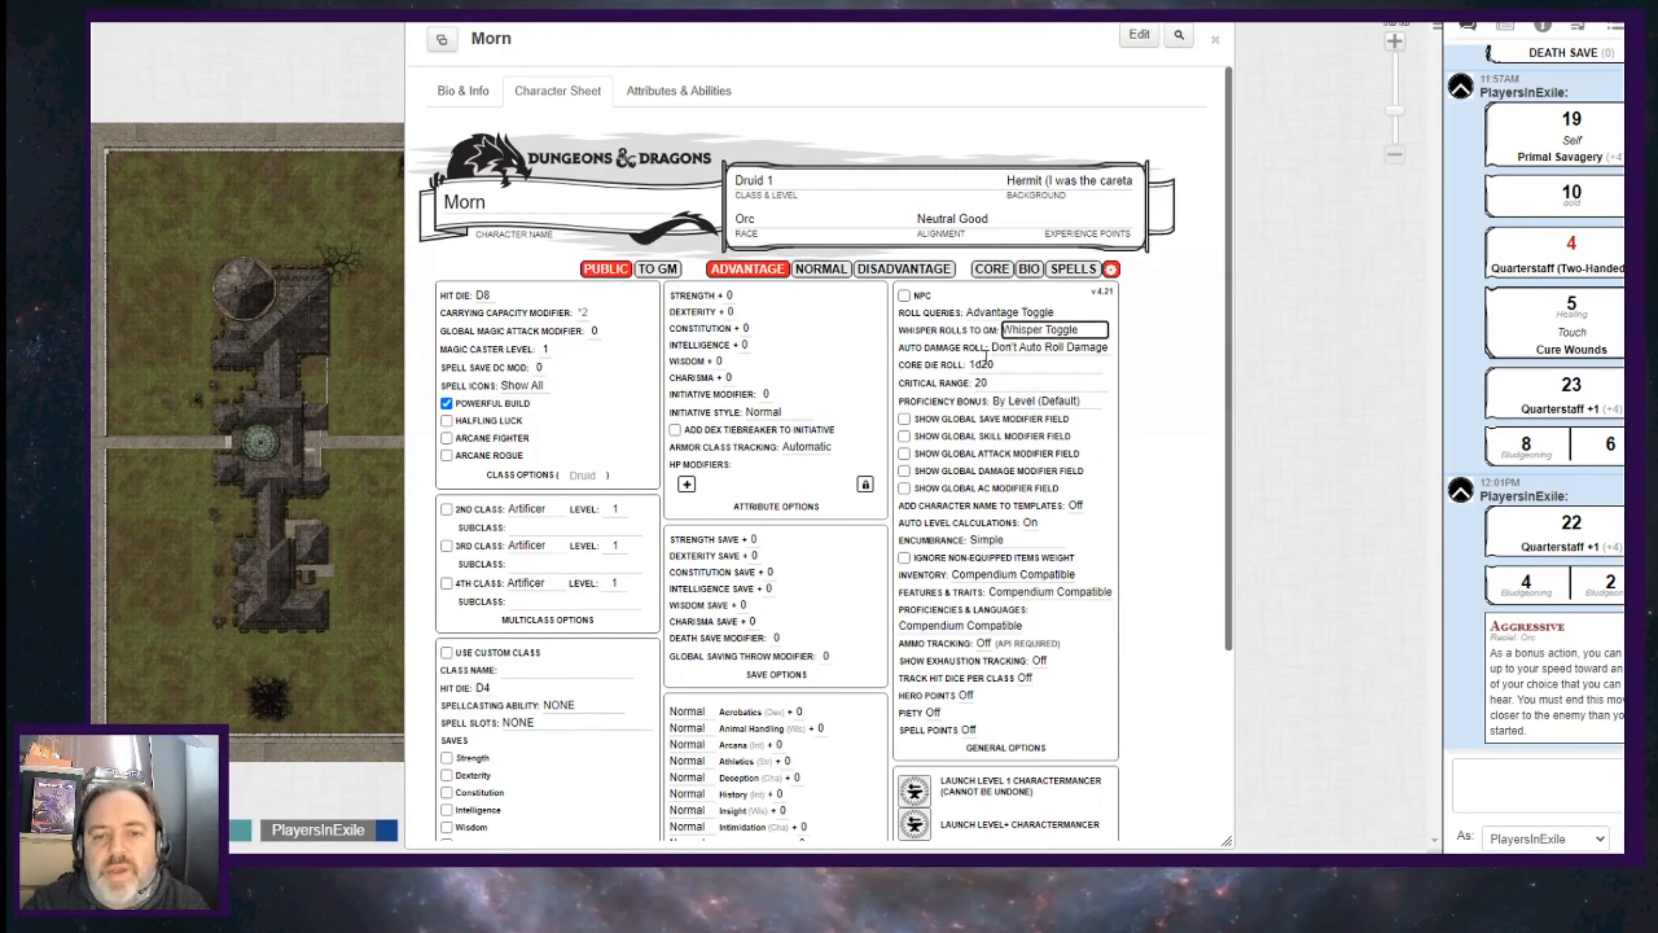
# Set the auto damage roll to Auto Roll Damage & Crit, and roll a Quarterstaff +1 attack from the core page.
pyautogui.click(1010, 350)
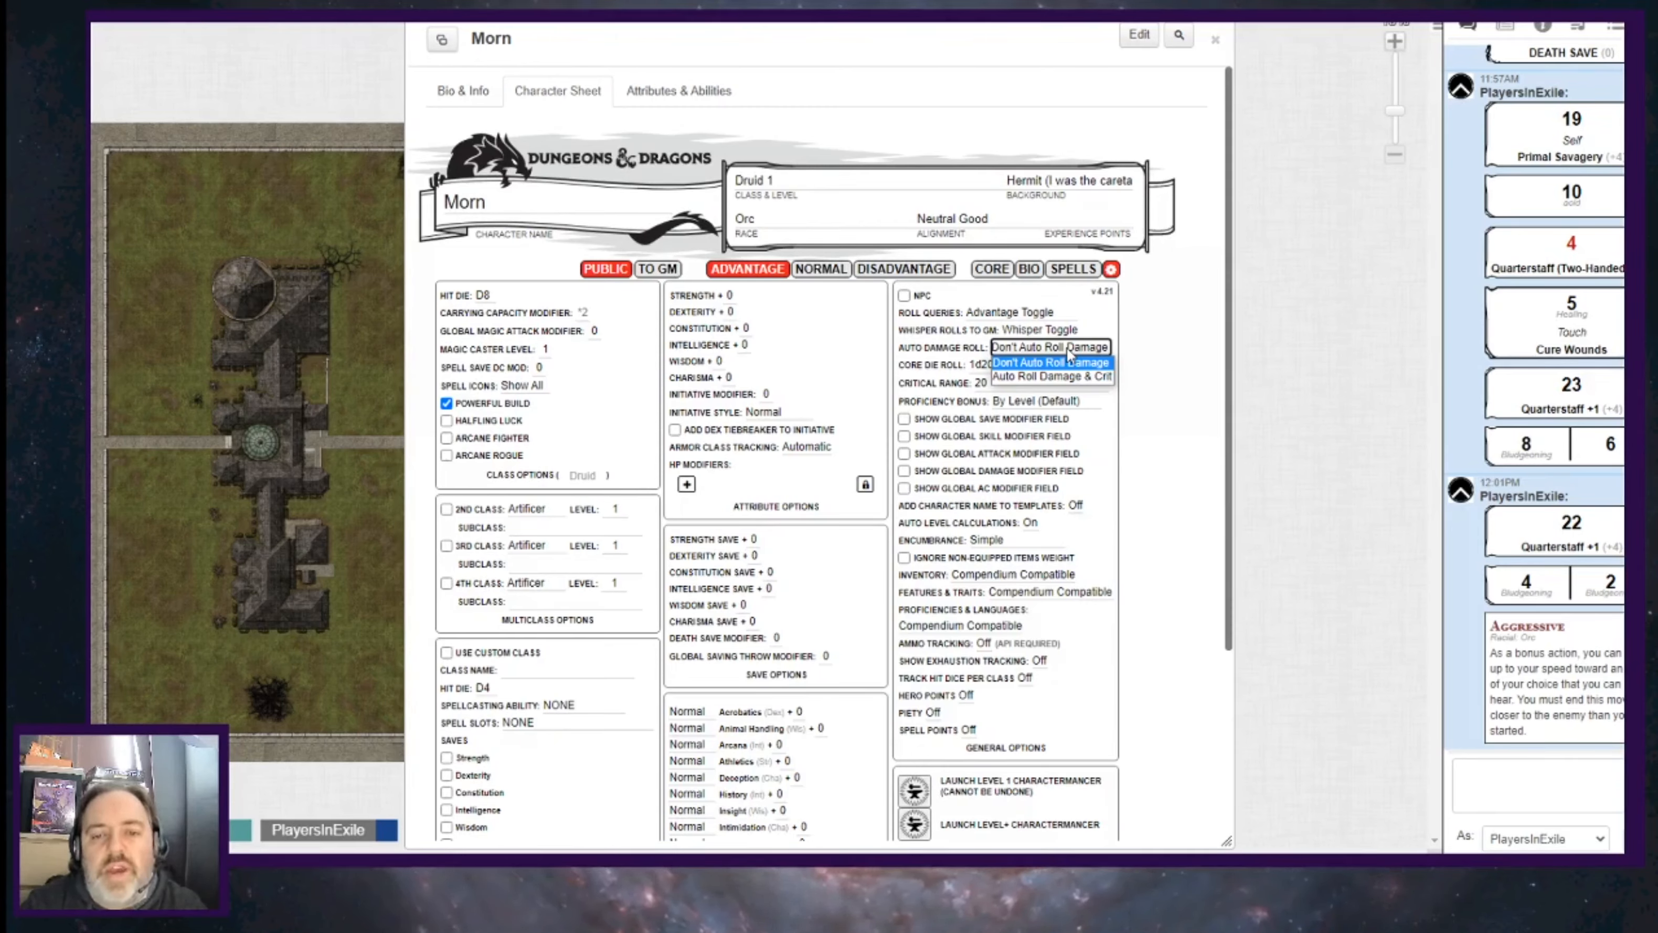
pyautogui.click(1052, 376)
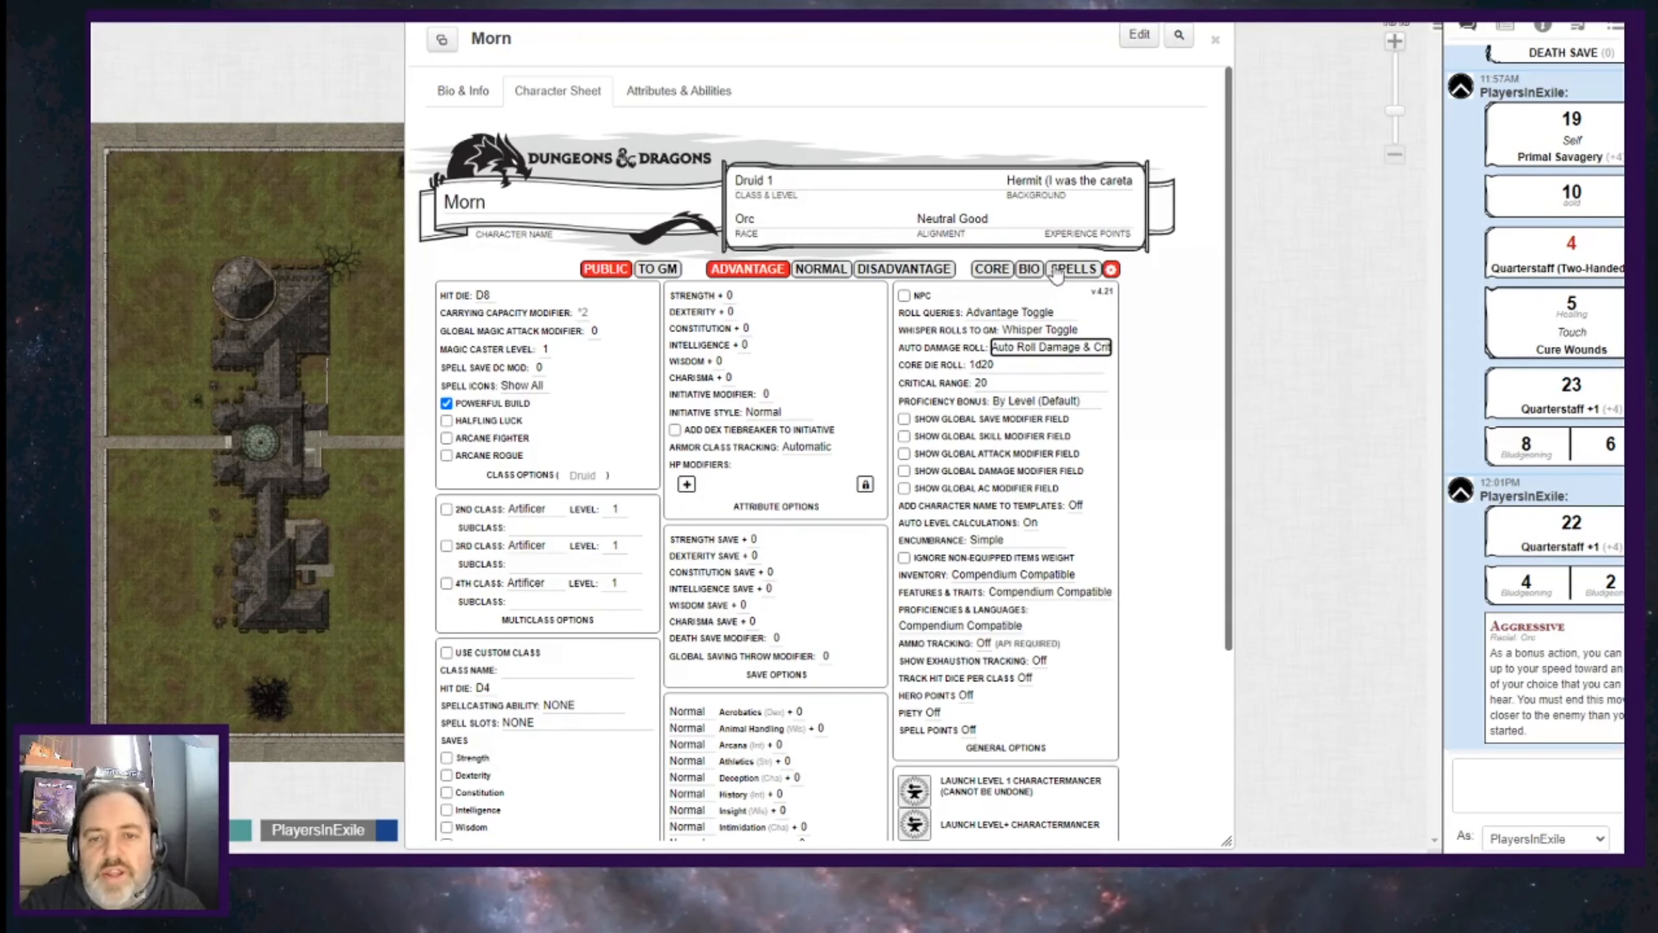
pyautogui.click(992, 269)
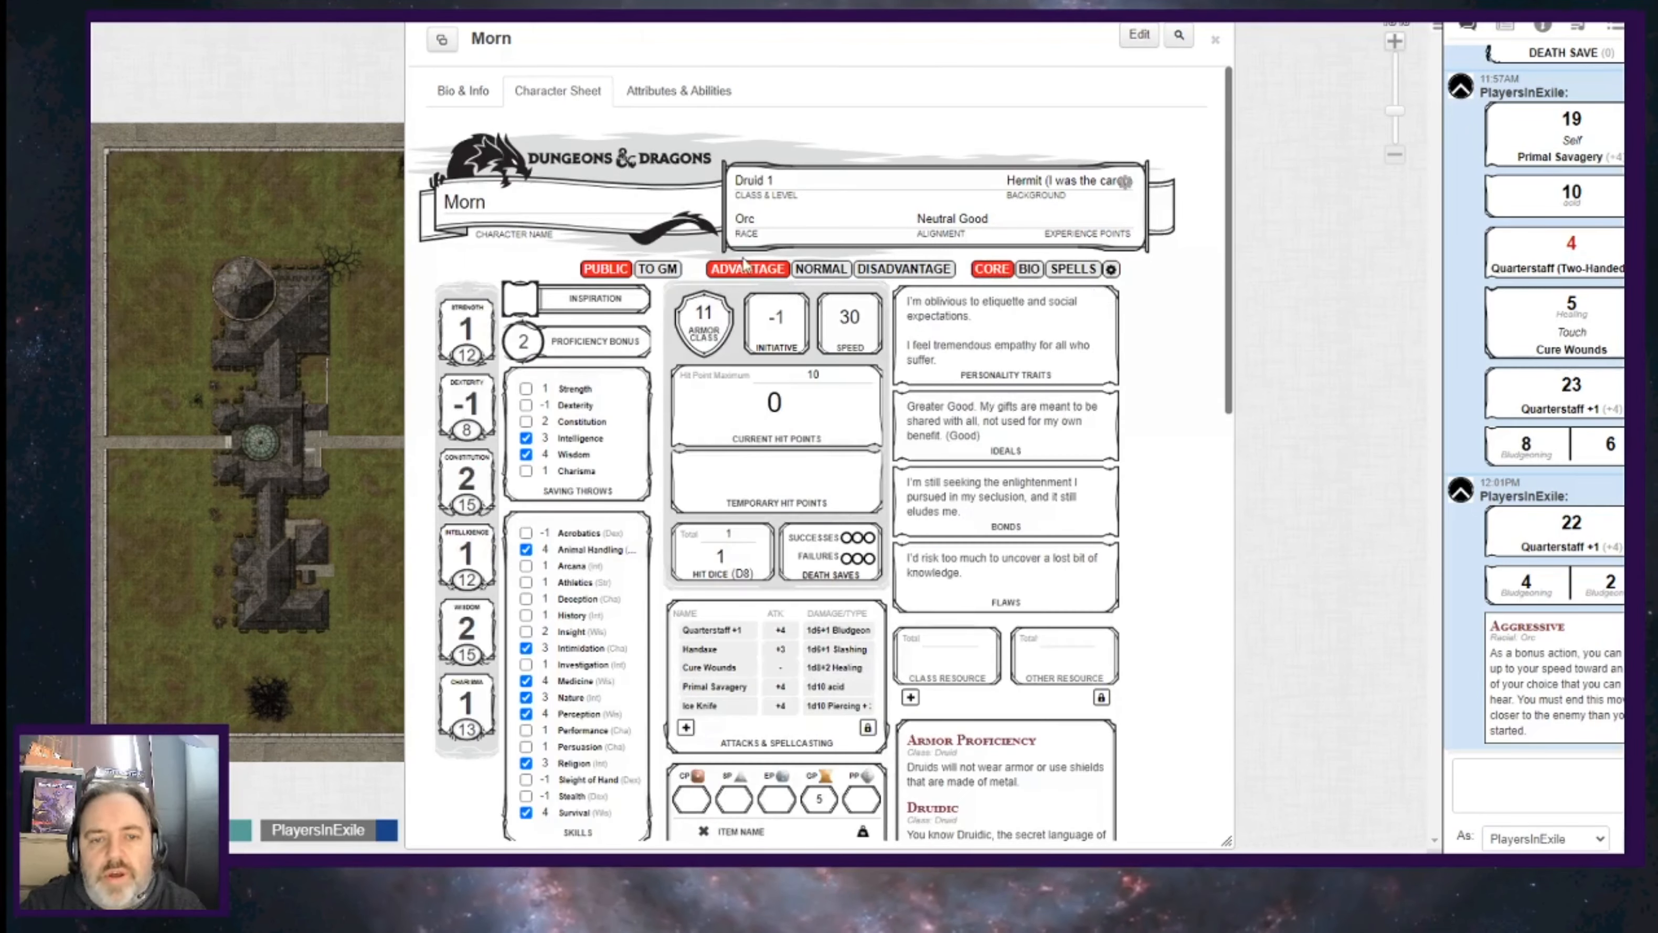
pyautogui.scroll(-2, 776, 411)
pyautogui.click(712, 539)
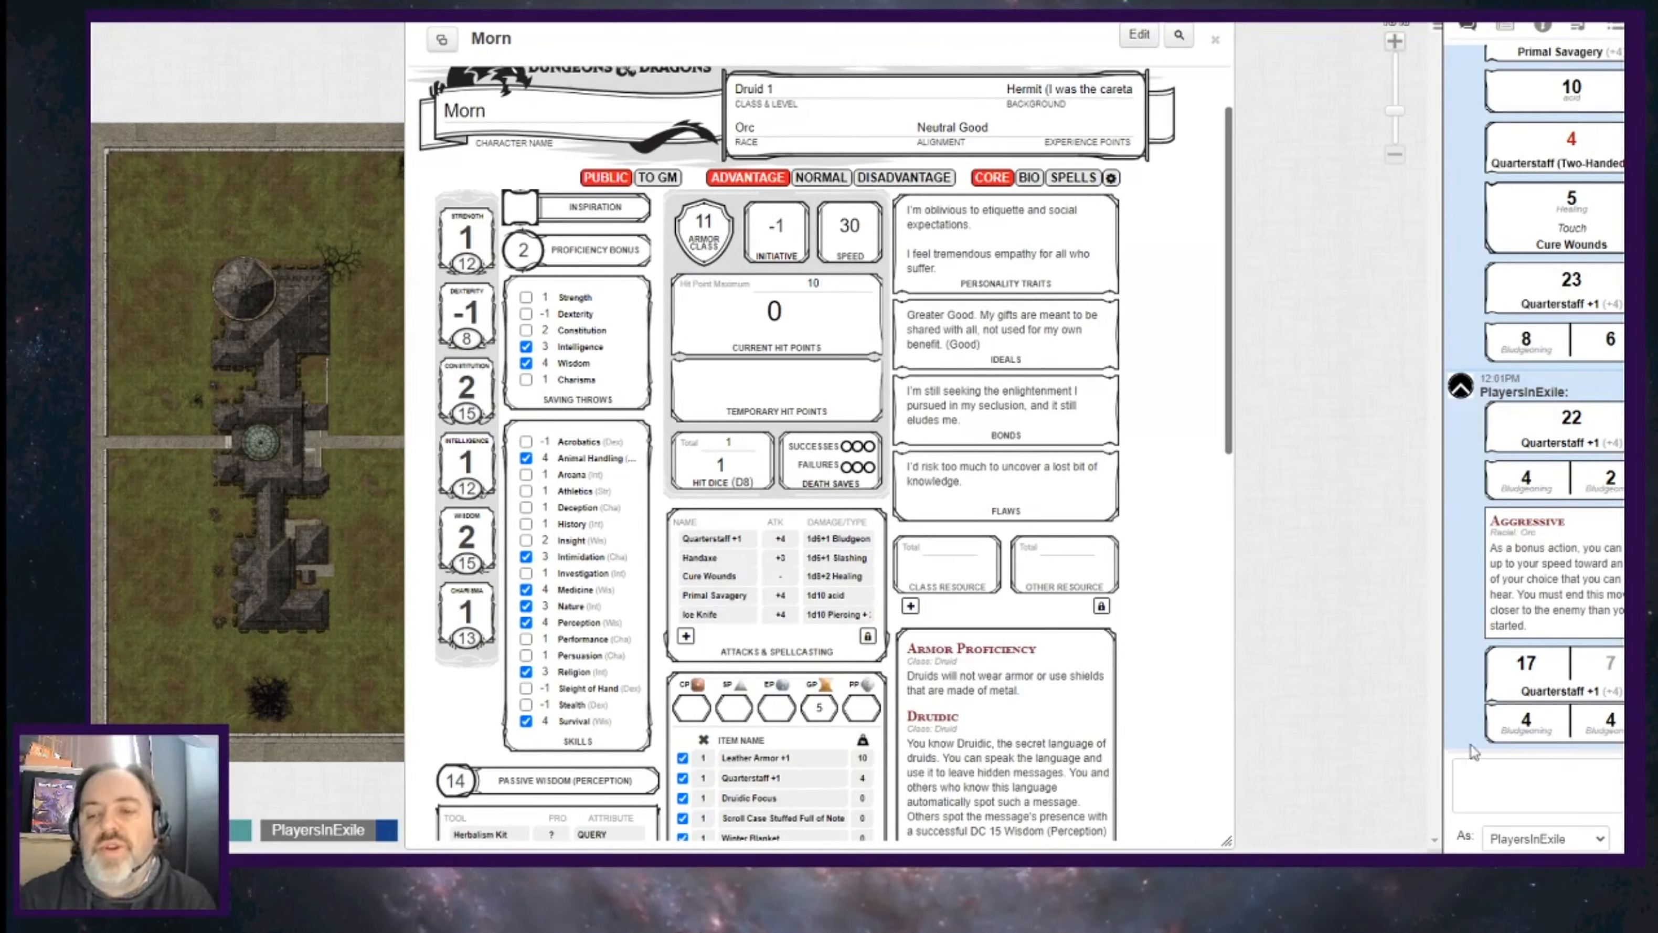
# Return to the sheet settings and set the auto damage roll to Don't Auto Roll Damage.
pyautogui.click(1111, 178)
pyautogui.scroll(2, 1046, 294)
pyautogui.click(1051, 347)
pyautogui.click(1051, 364)
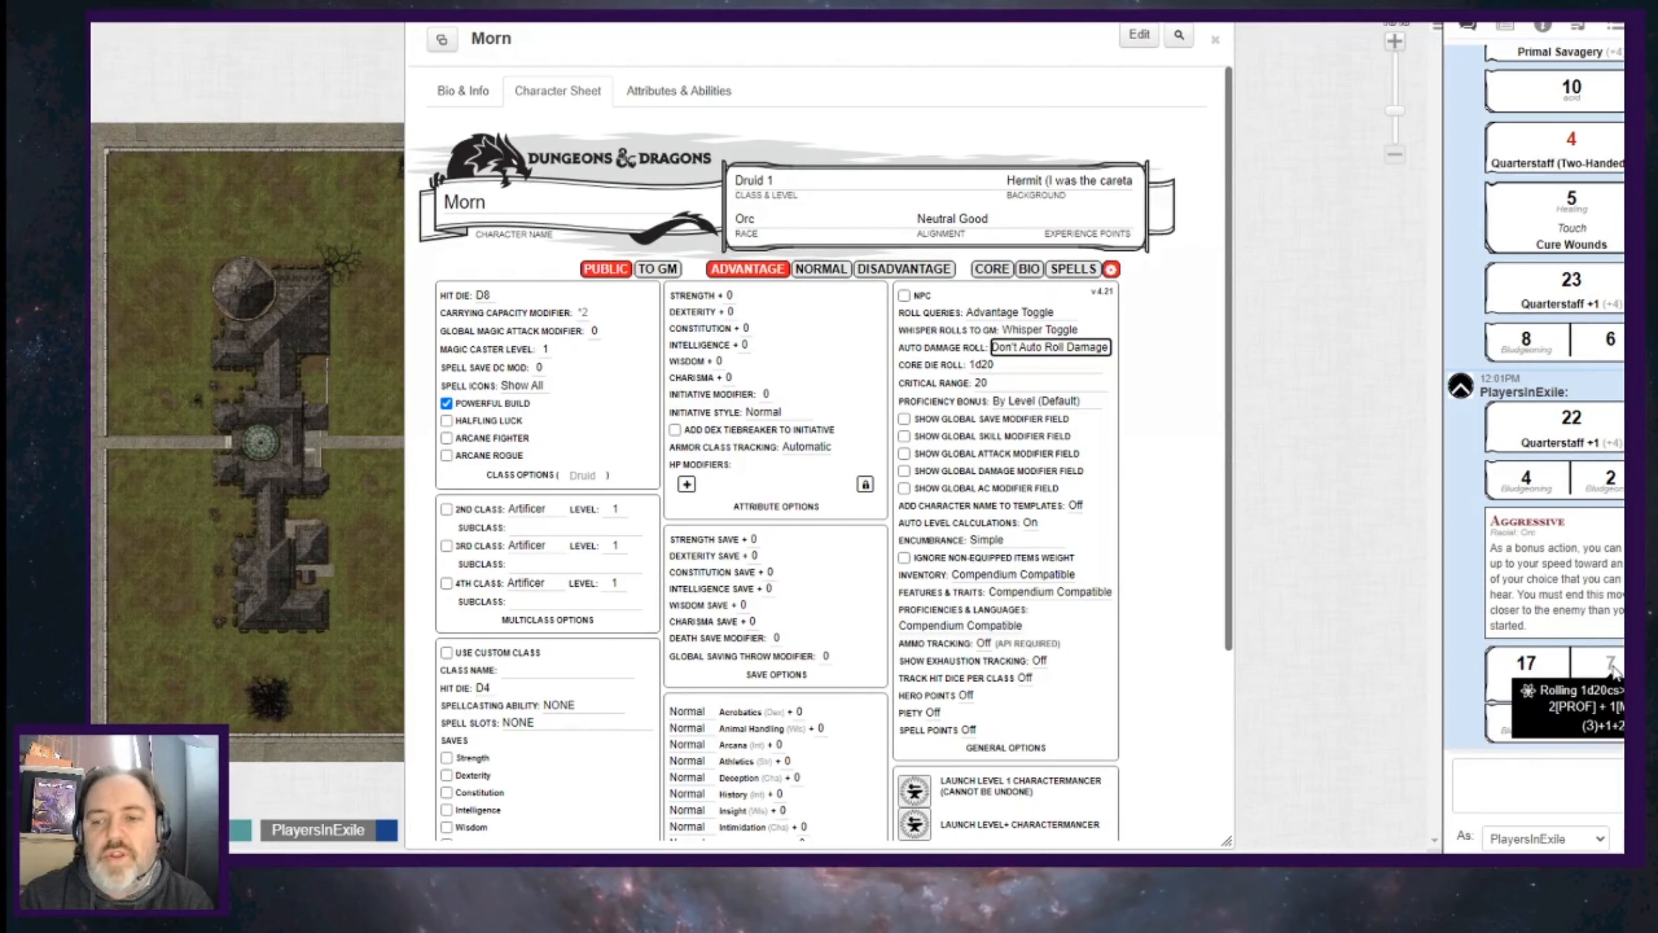